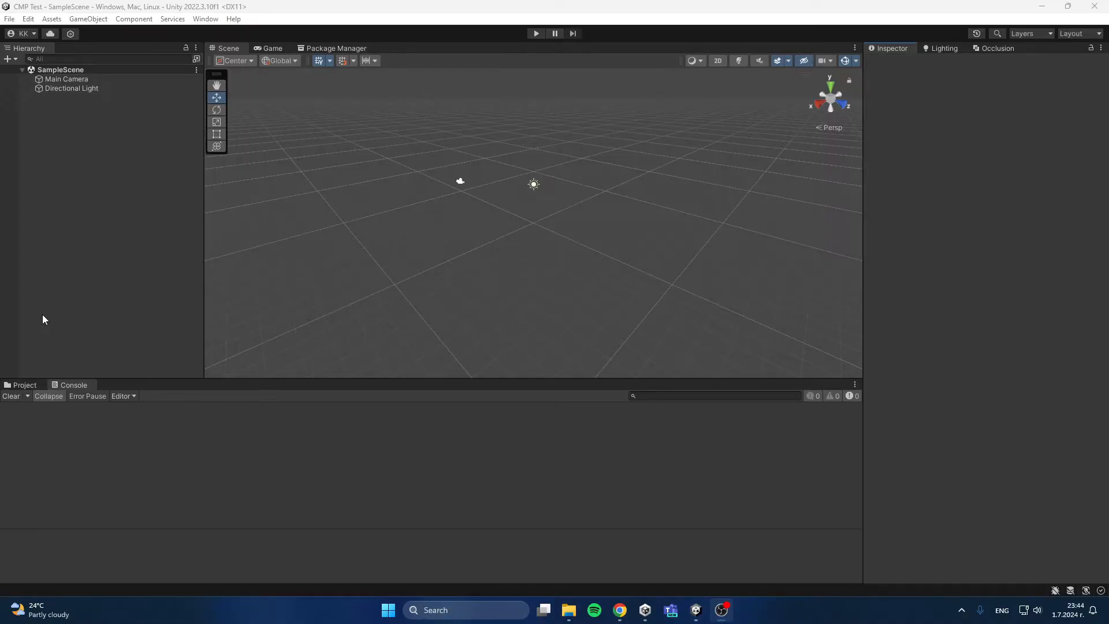
Step: Show the project's assets, check the My Assets packages in the Package Manager, and return to the Scene view
click(25, 385)
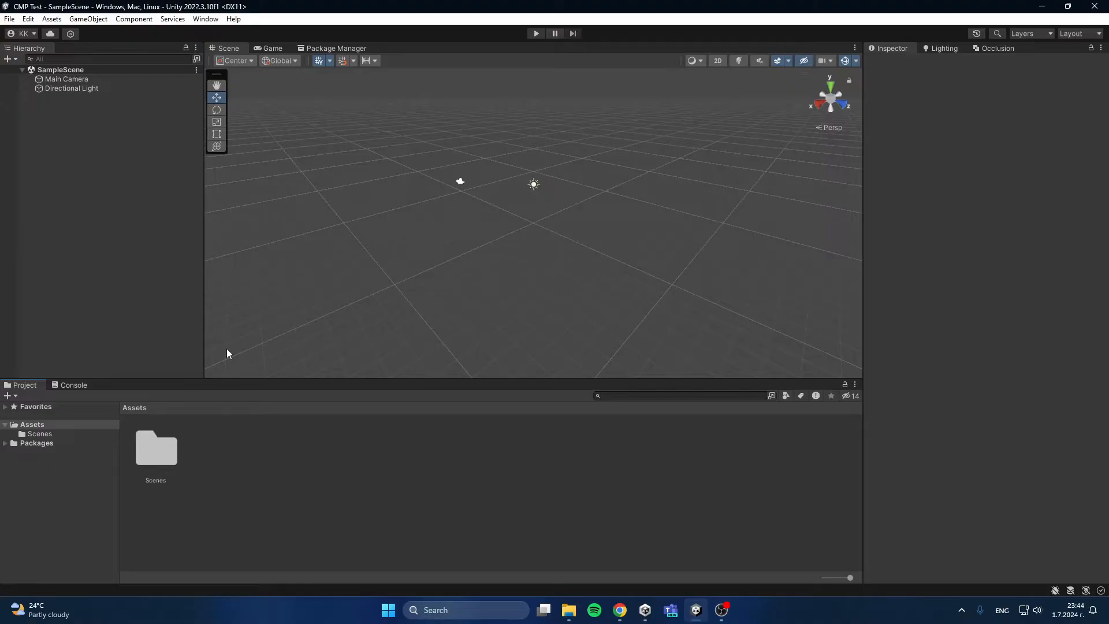
click(336, 48)
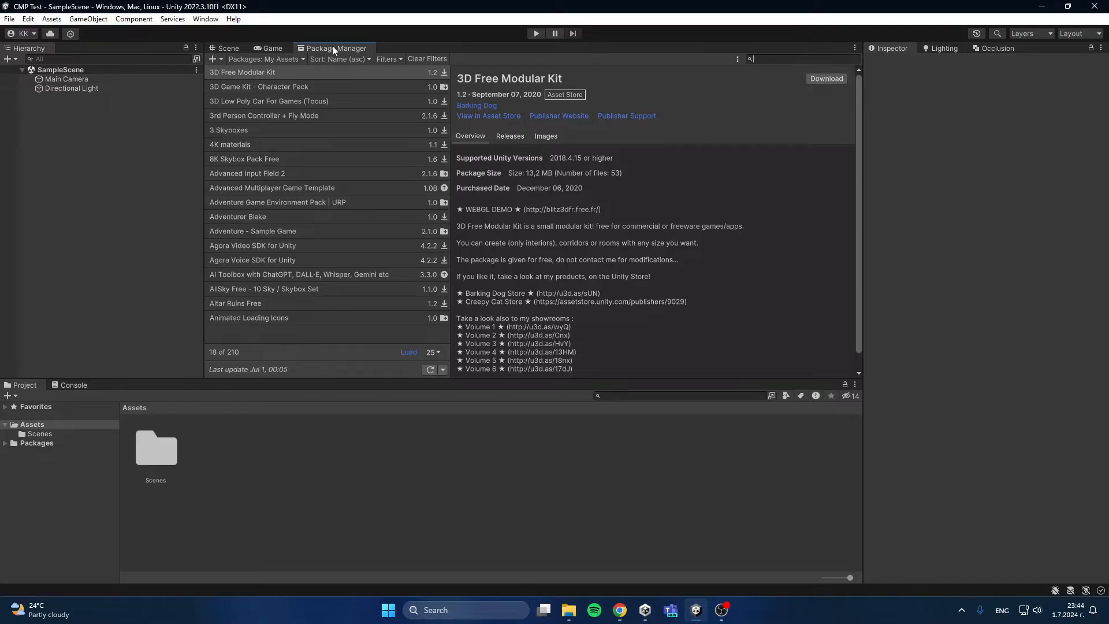
click(283, 59)
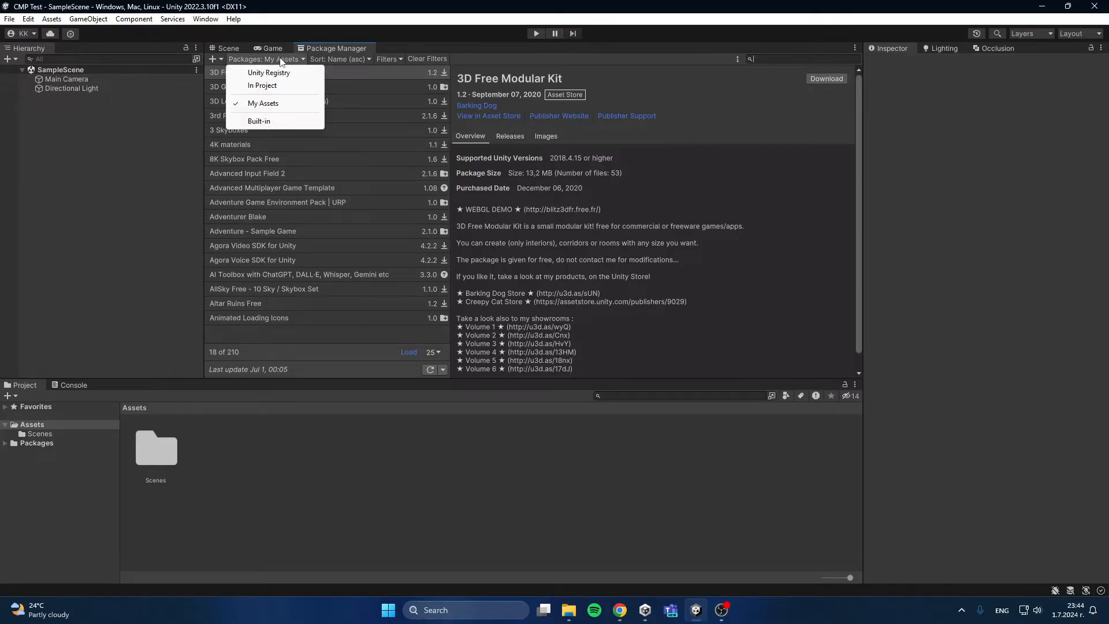
click(269, 105)
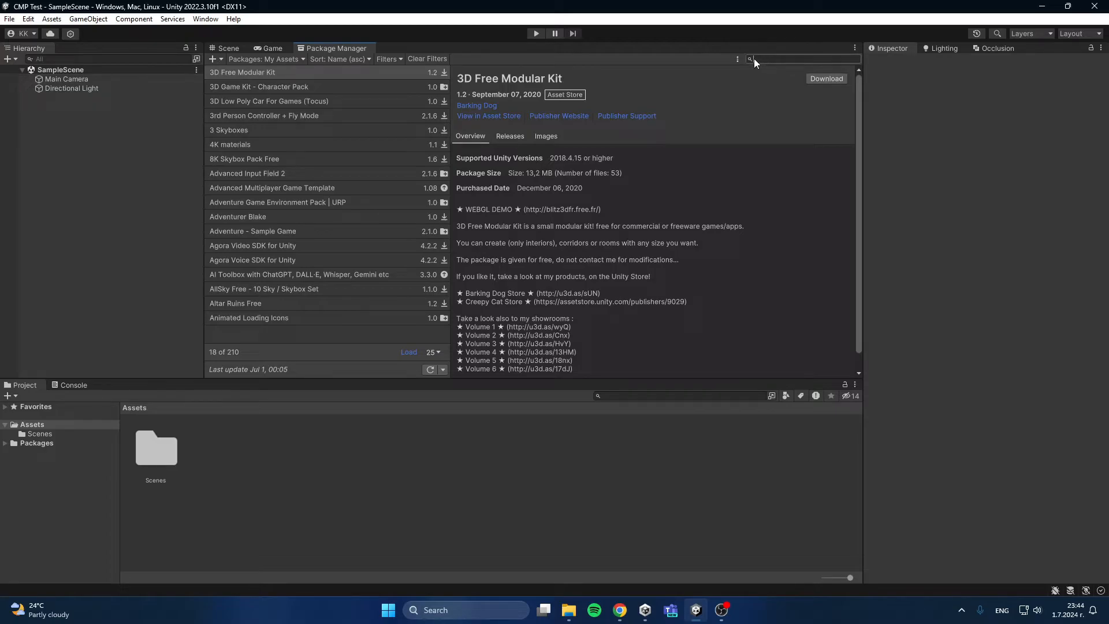
click(235, 50)
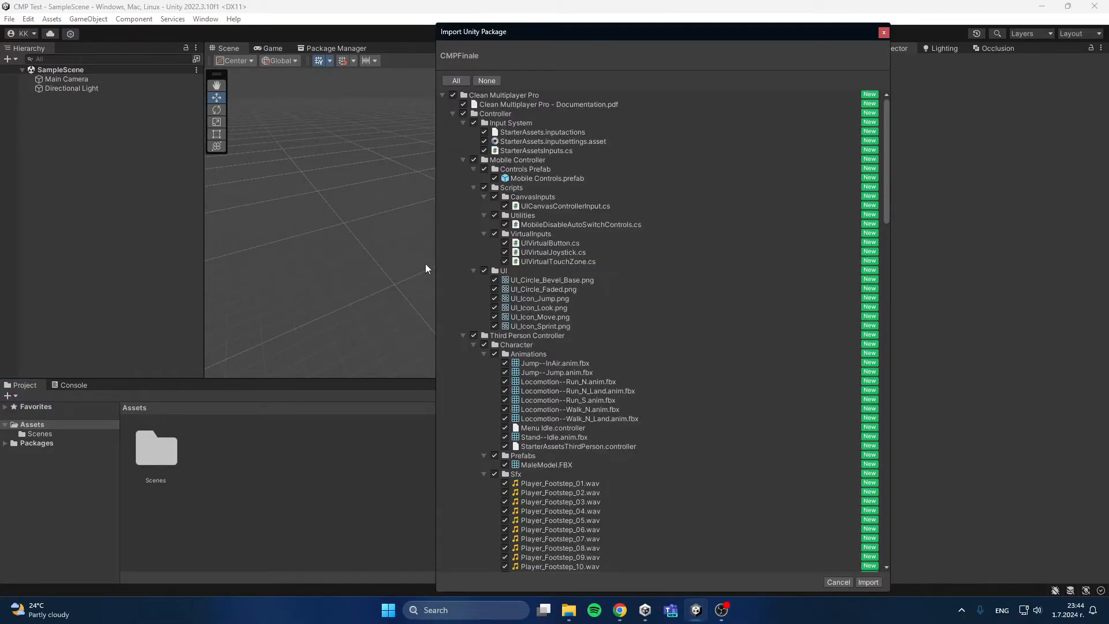
Step: Review the contents of the CMPFinale package and import all of its files into the project
scroll(601, 312, down, 15)
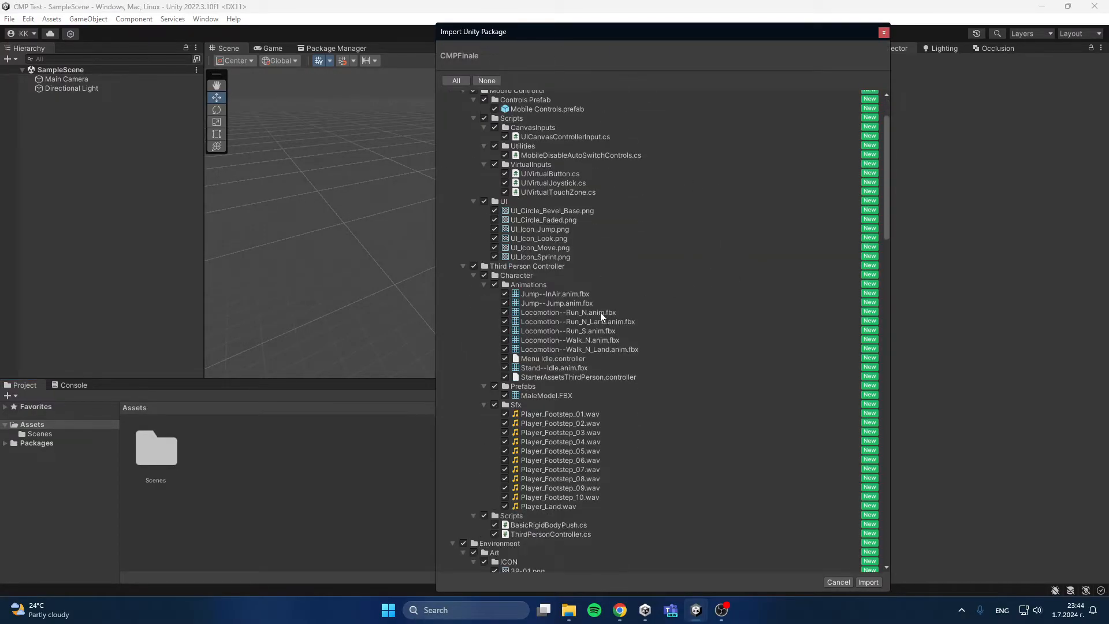
scroll(563, 360, down, 20)
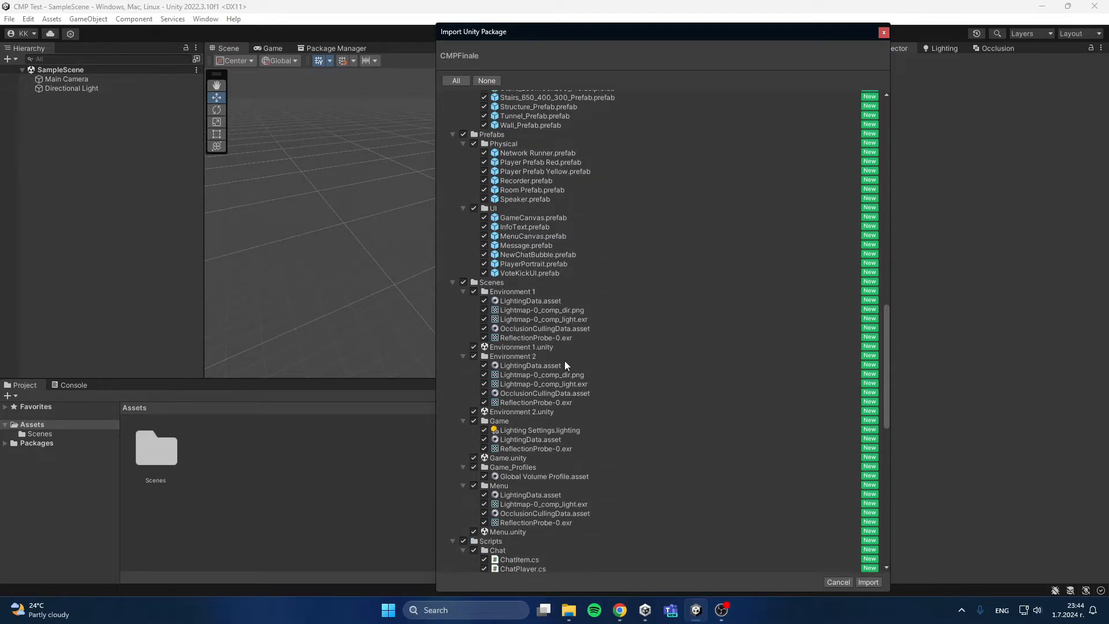
scroll(564, 361, down, 6)
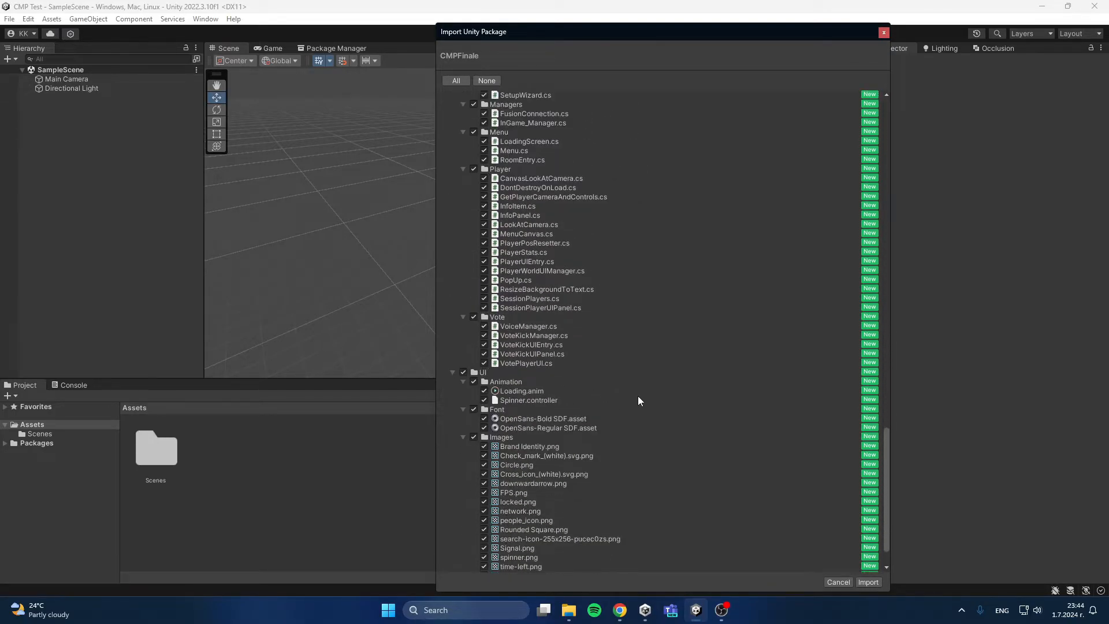
click(868, 582)
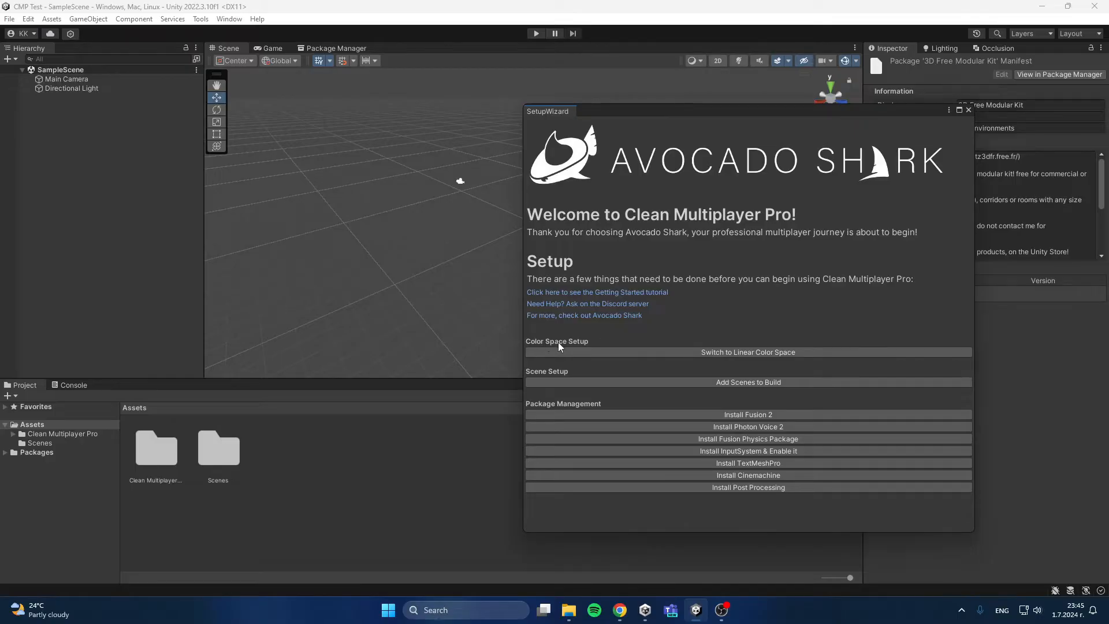
Step: Switch the project to linear color space and add the Clean Multiplayer Pro scenes to the build
click(733, 351)
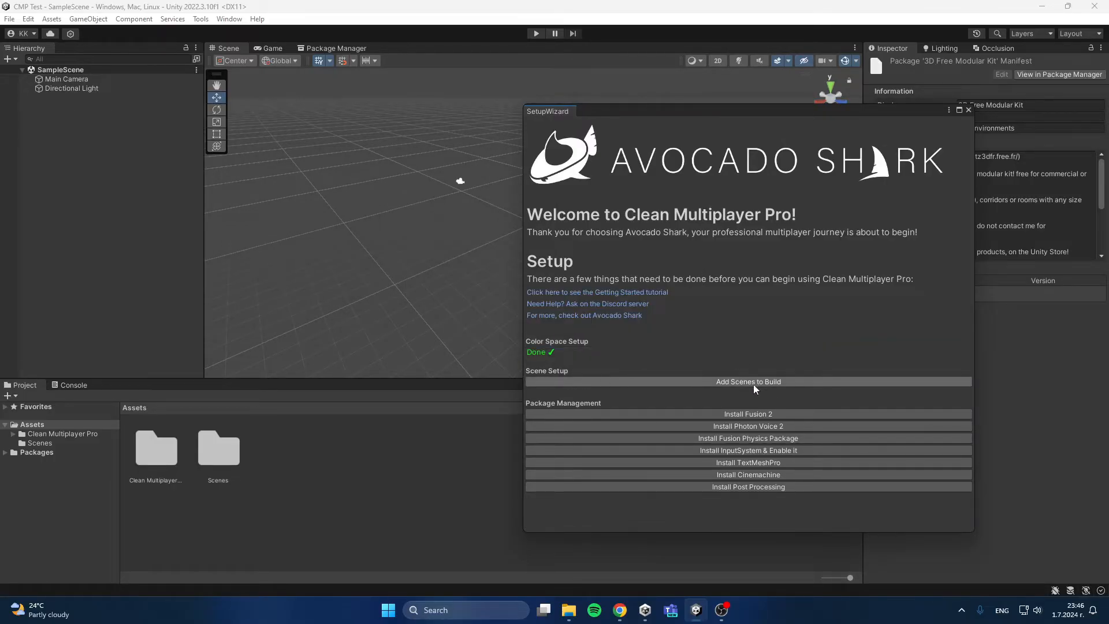
click(802, 383)
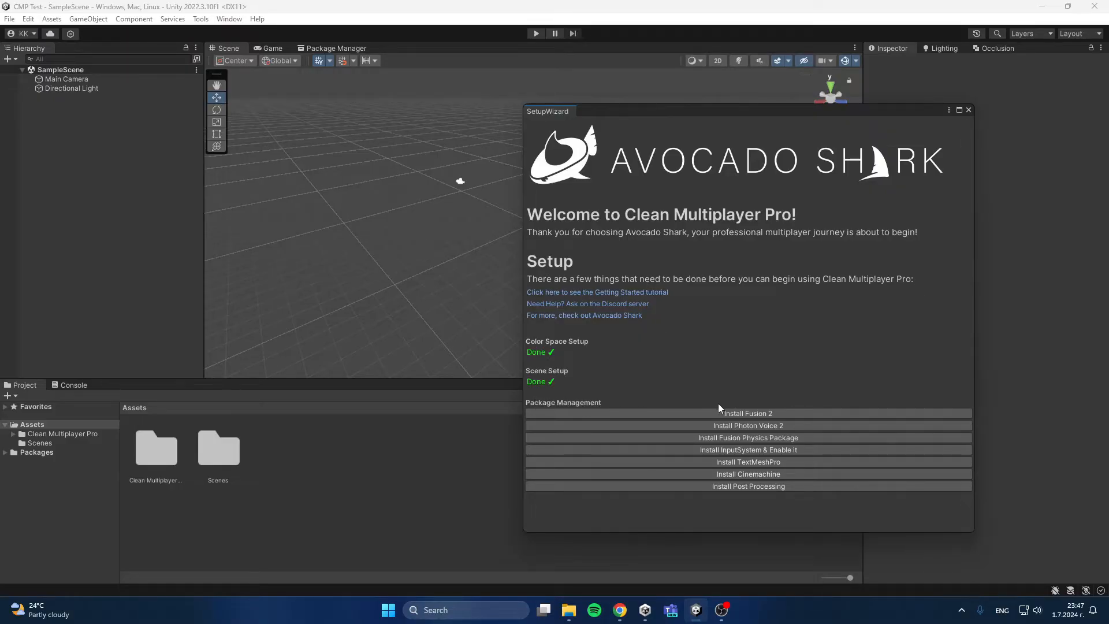
Step: Install Fusion 2 by opening the Photon Fusion asset from its store page in Unity and importing the full package
click(786, 412)
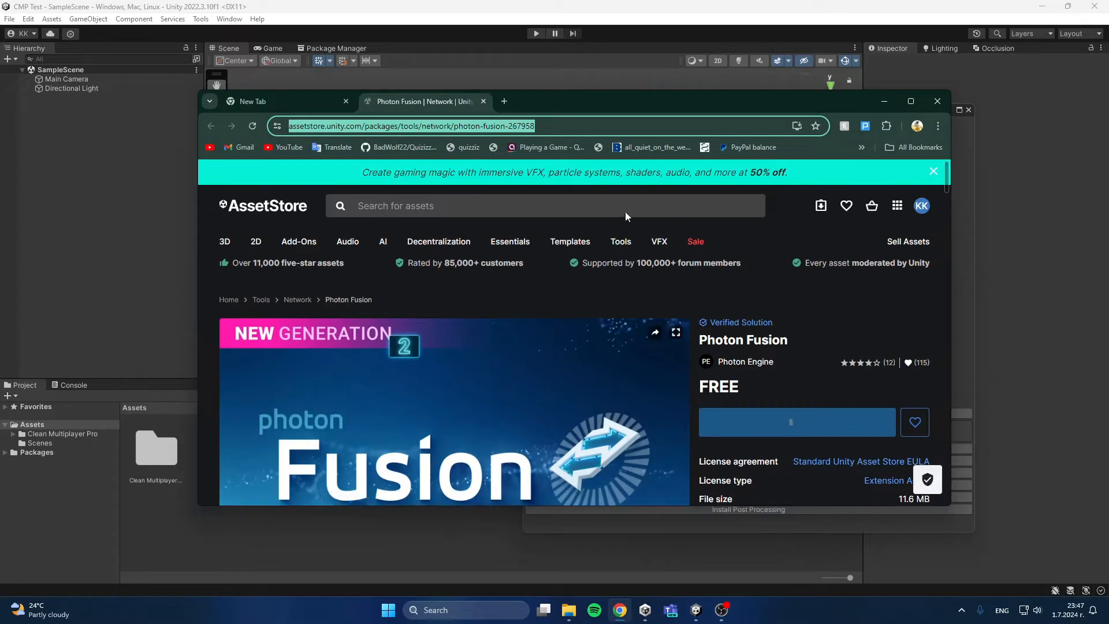
scroll(627, 266, down, 5)
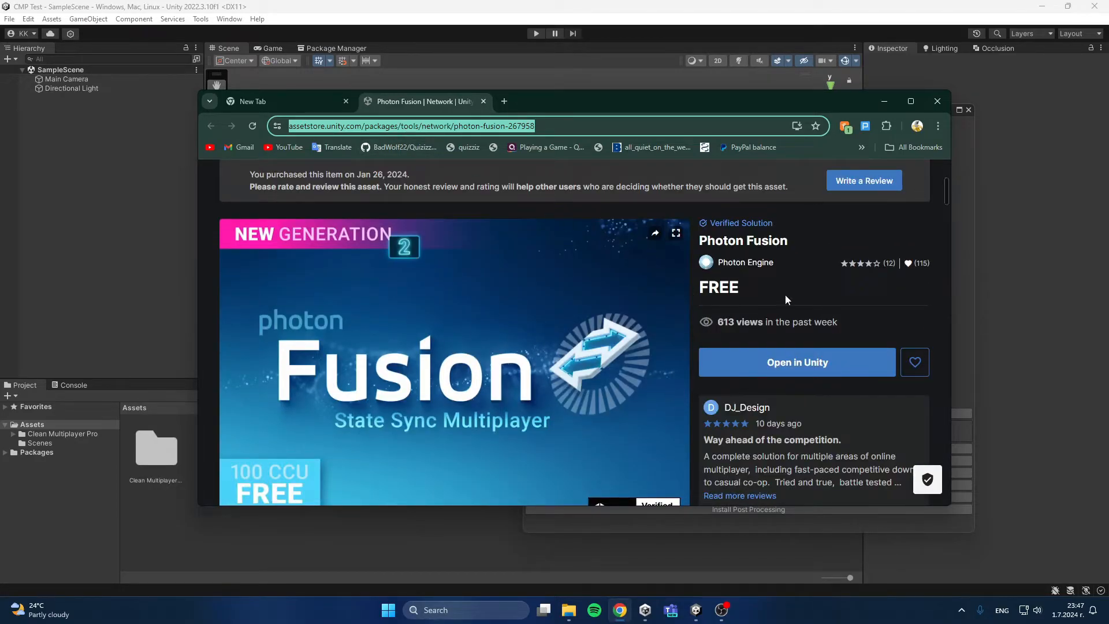
click(788, 364)
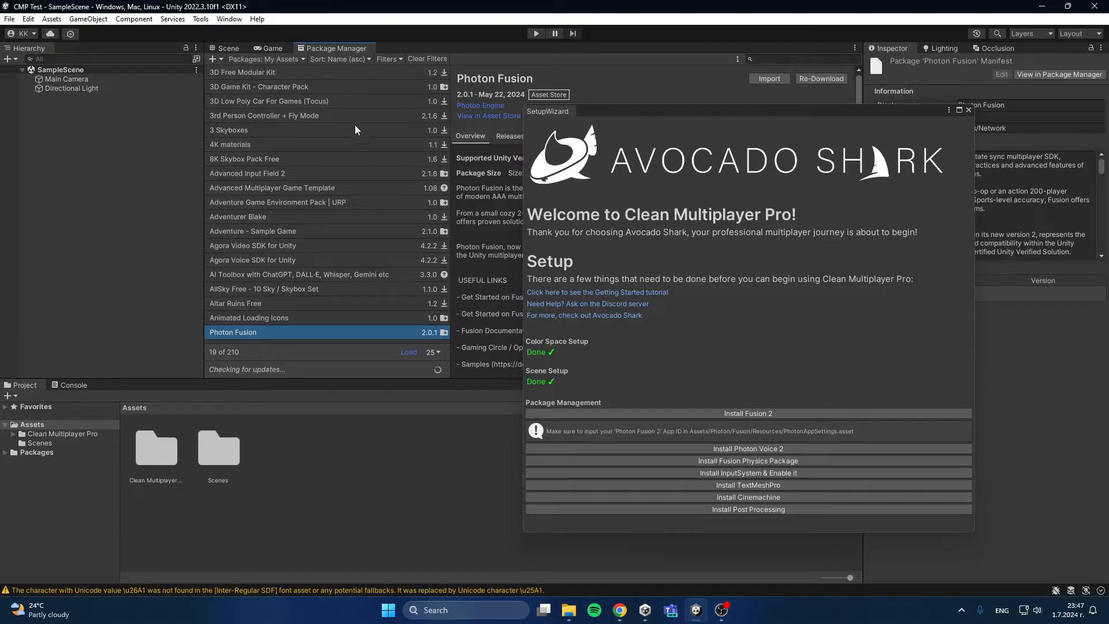
drag(639, 115, 548, 185)
click(766, 80)
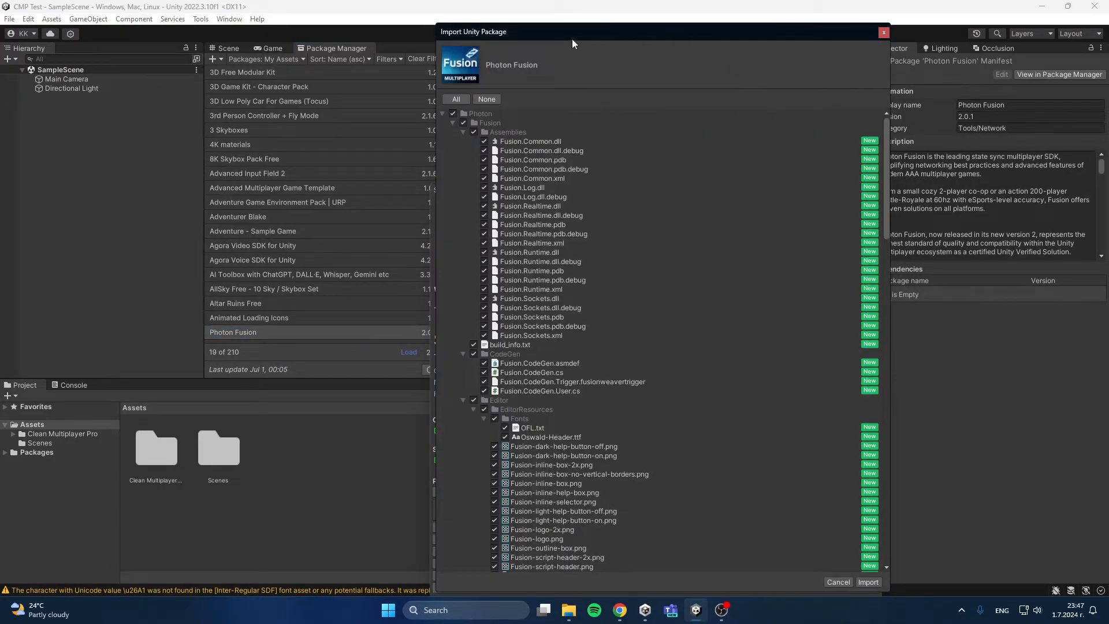
click(867, 582)
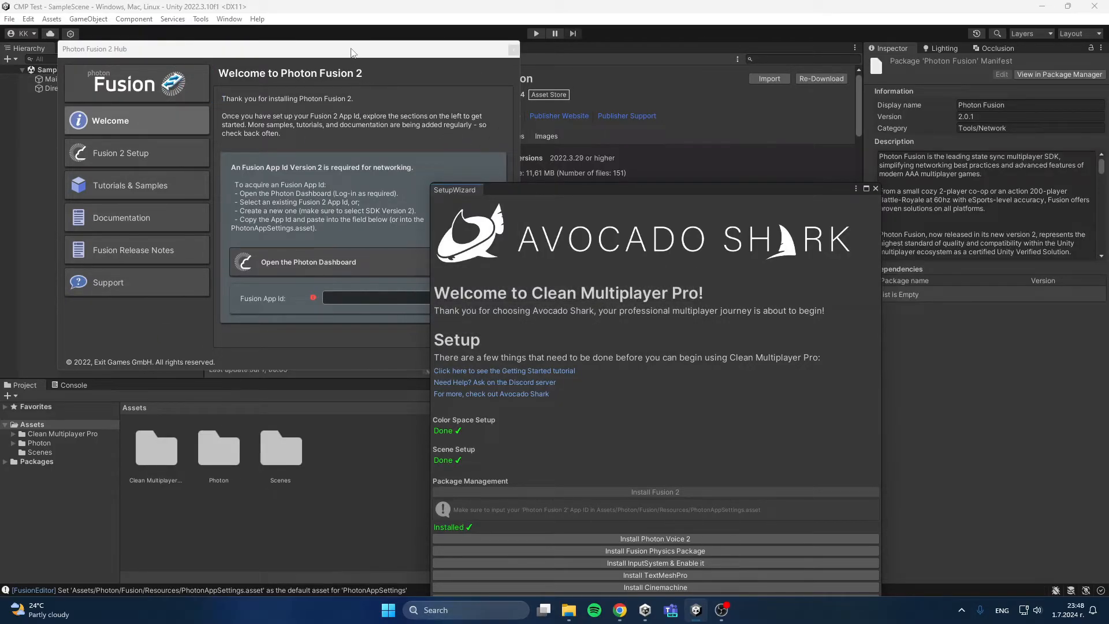
Step: Open the Photon dashboard and start a new application with the Fusion SDK and SDK version Fusion 2 (Recommended)
click(352, 52)
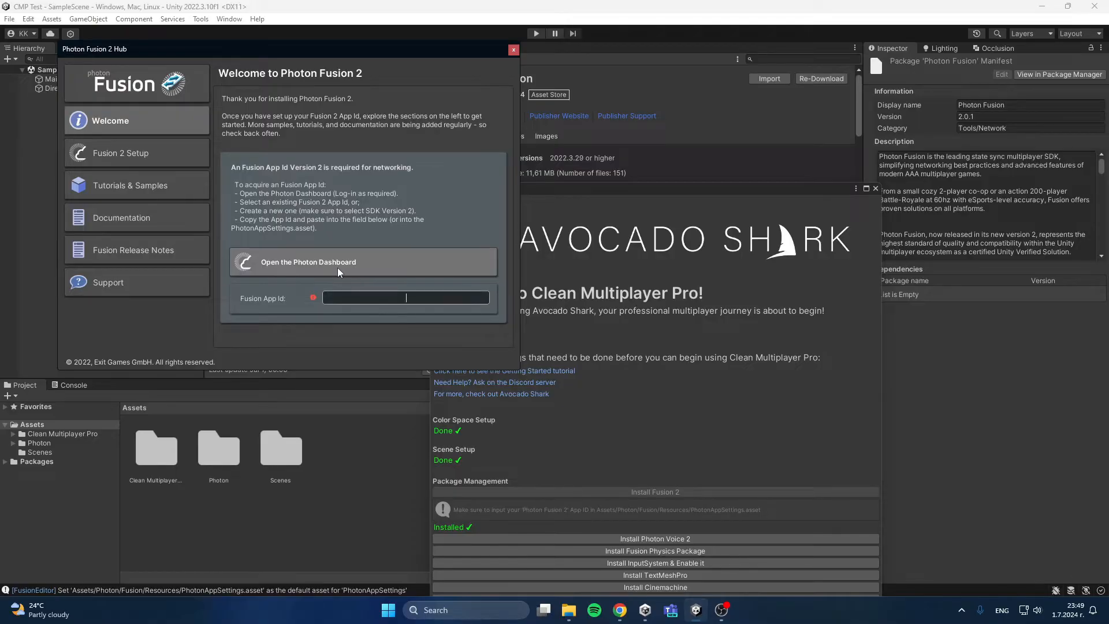
click(354, 266)
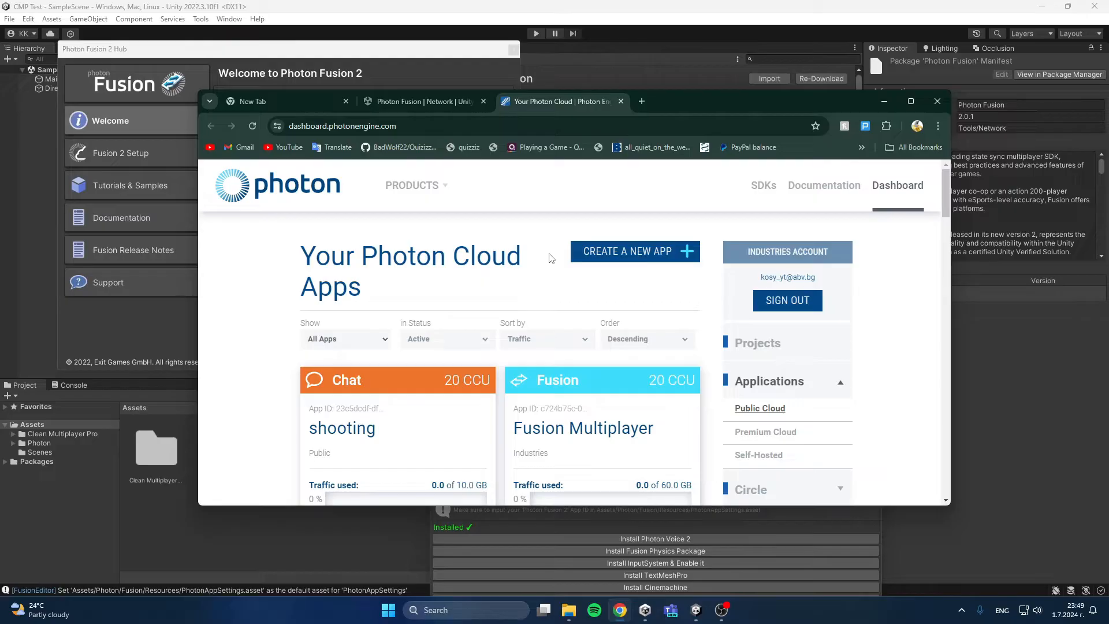
click(633, 259)
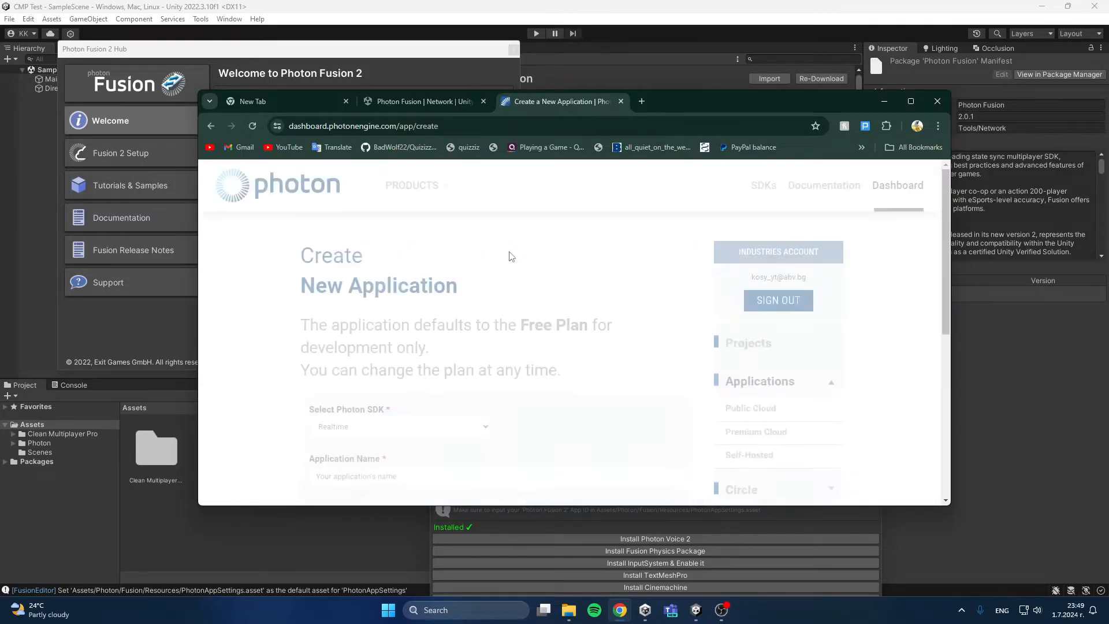
scroll(411, 306, down, 1)
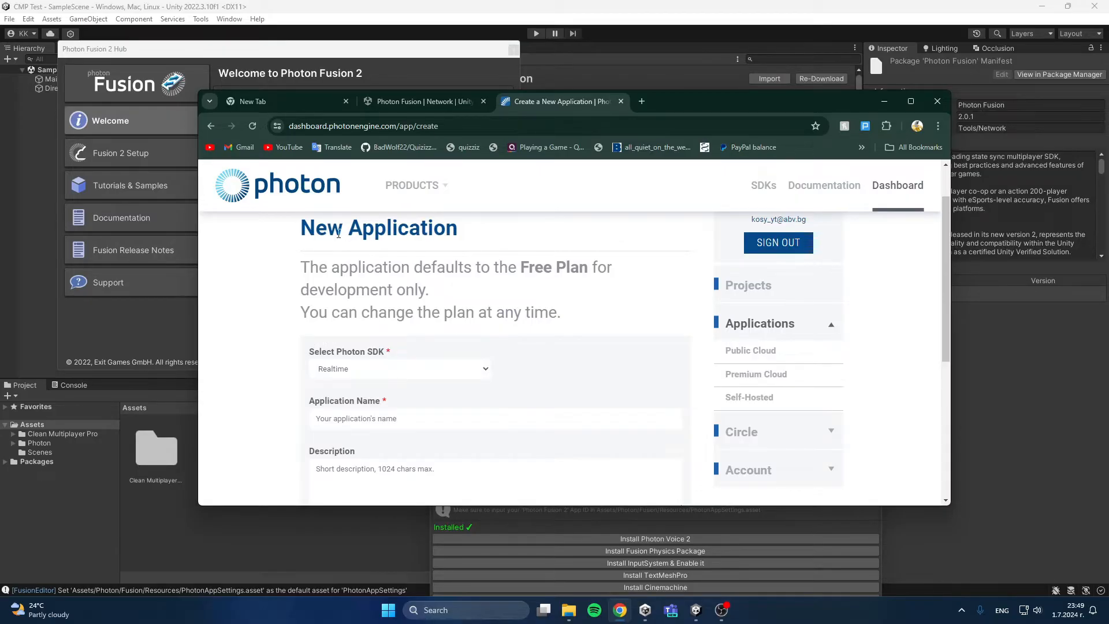
click(362, 365)
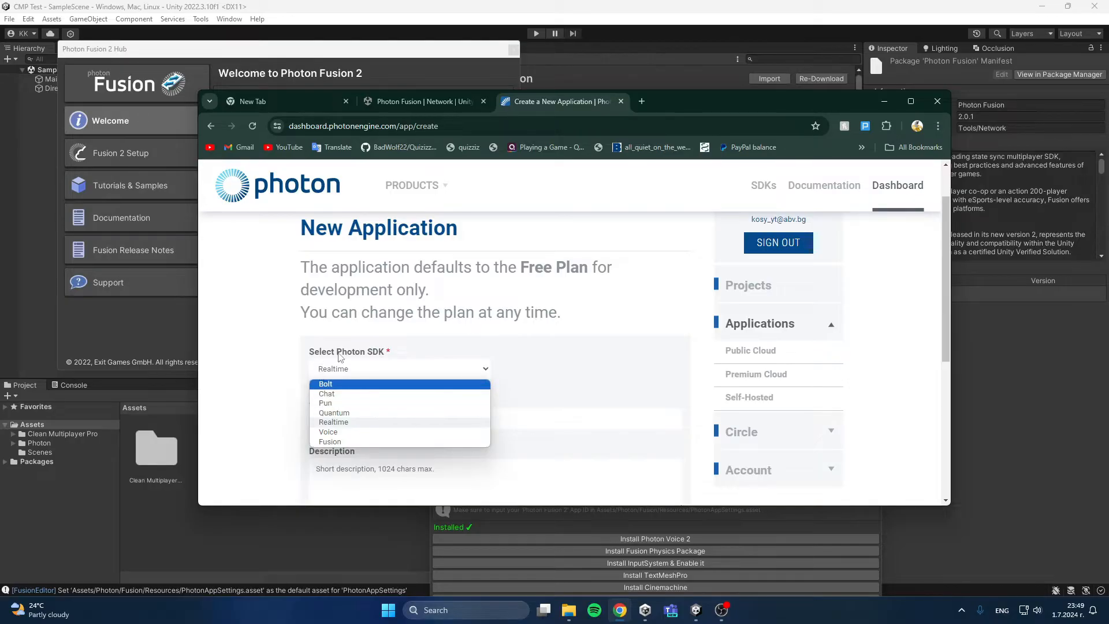
click(339, 442)
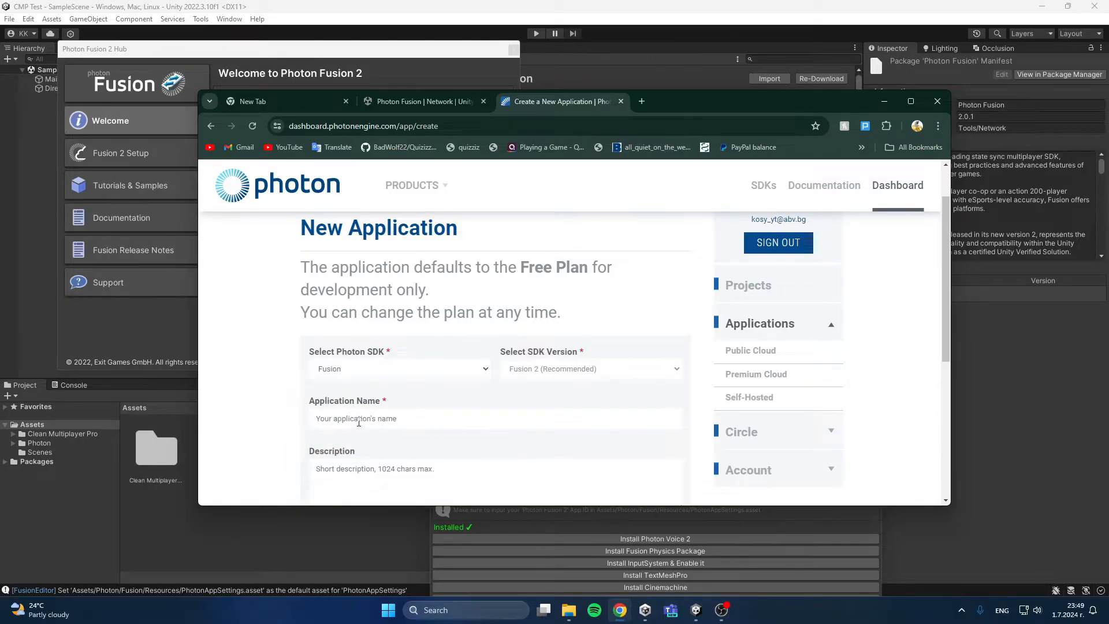
click(564, 372)
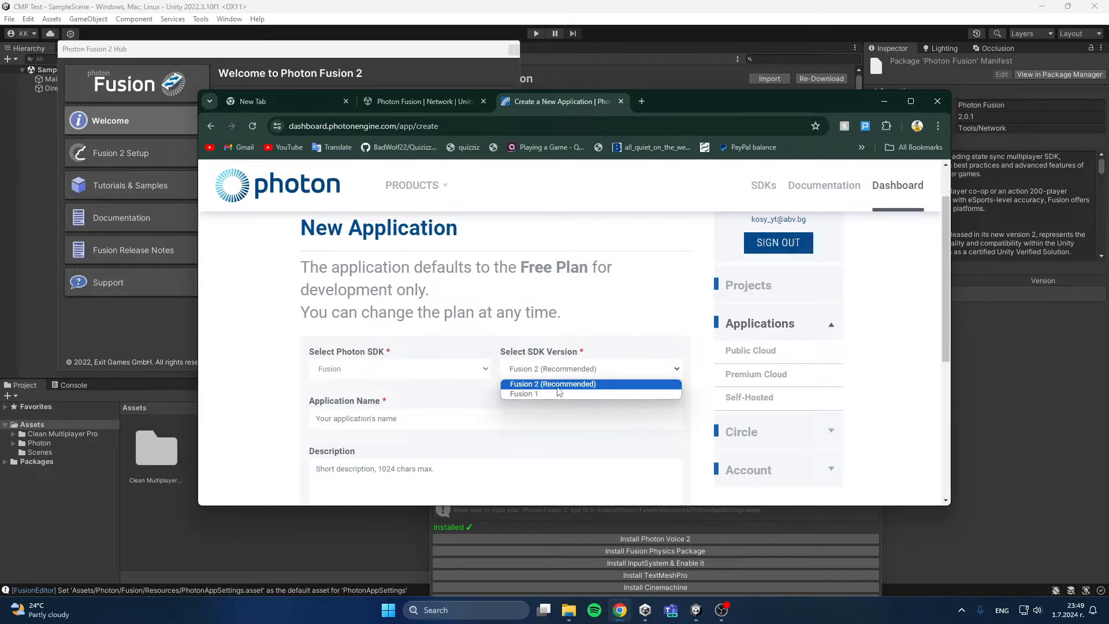
click(558, 386)
Step: Name the new Photon application dwaawdd and create it, leaving the description and URL empty
scroll(512, 384, down, 2)
click(348, 304)
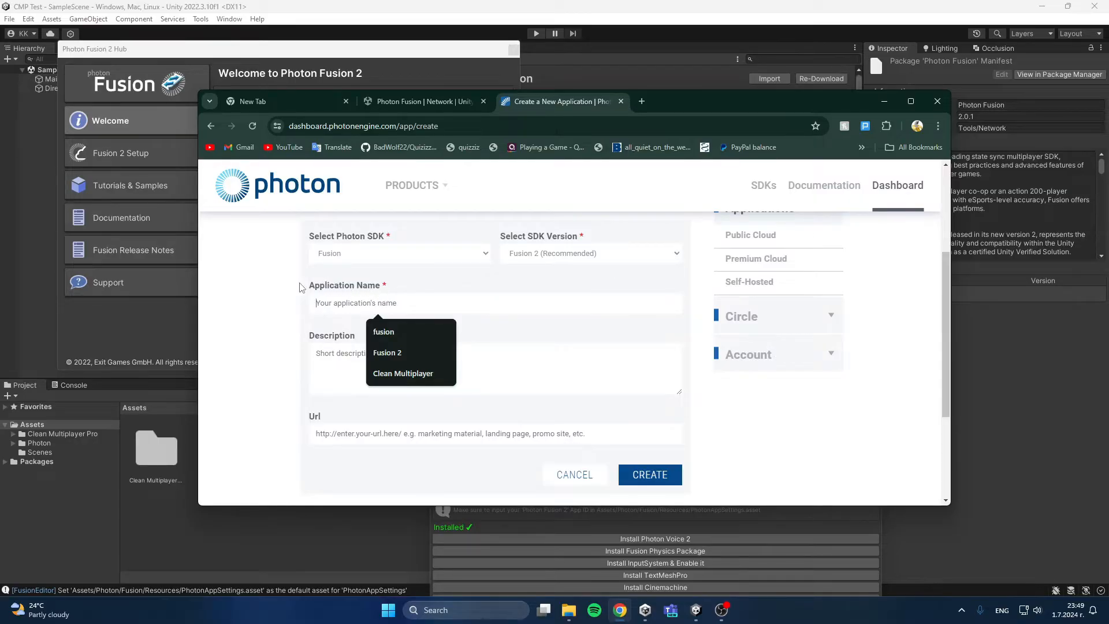
text(dwaawdd)
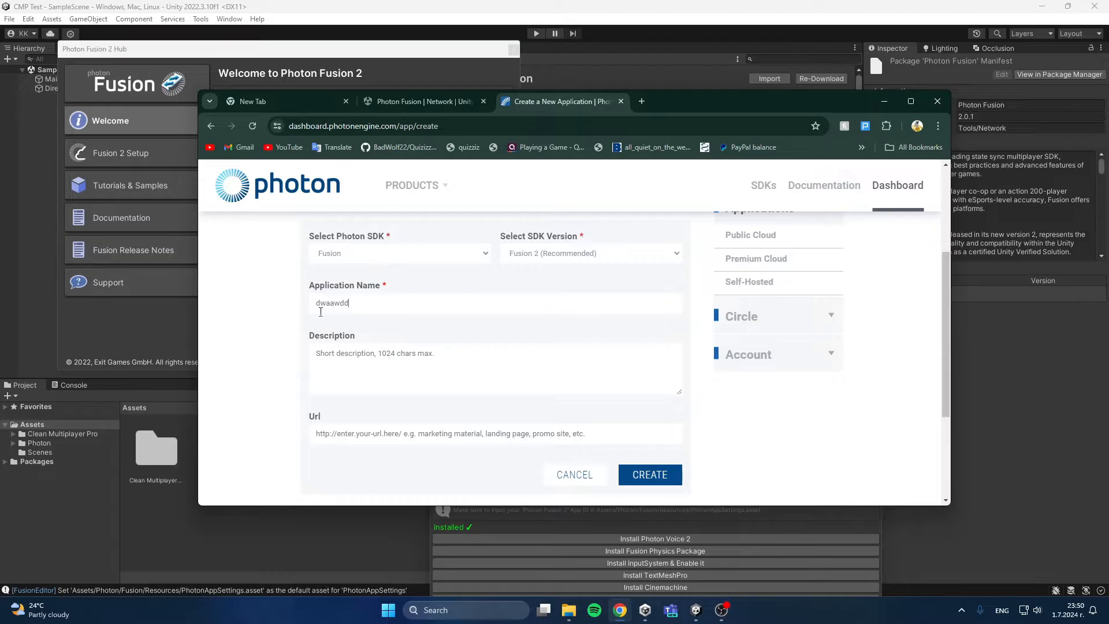
scroll(337, 318, down, 1)
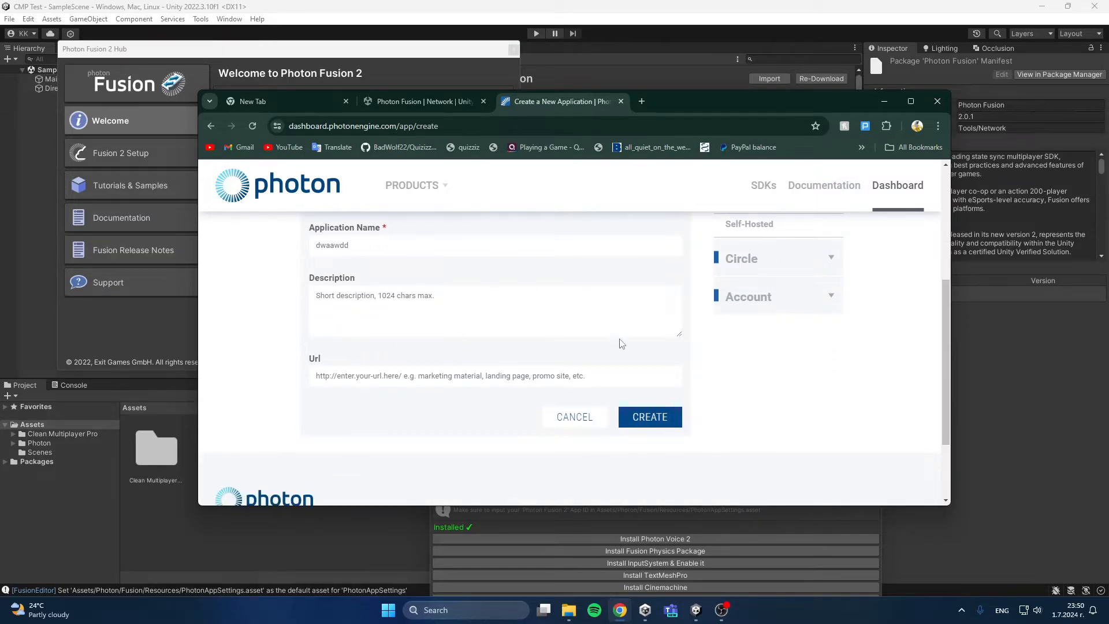
scroll(578, 417, up, 1)
click(669, 482)
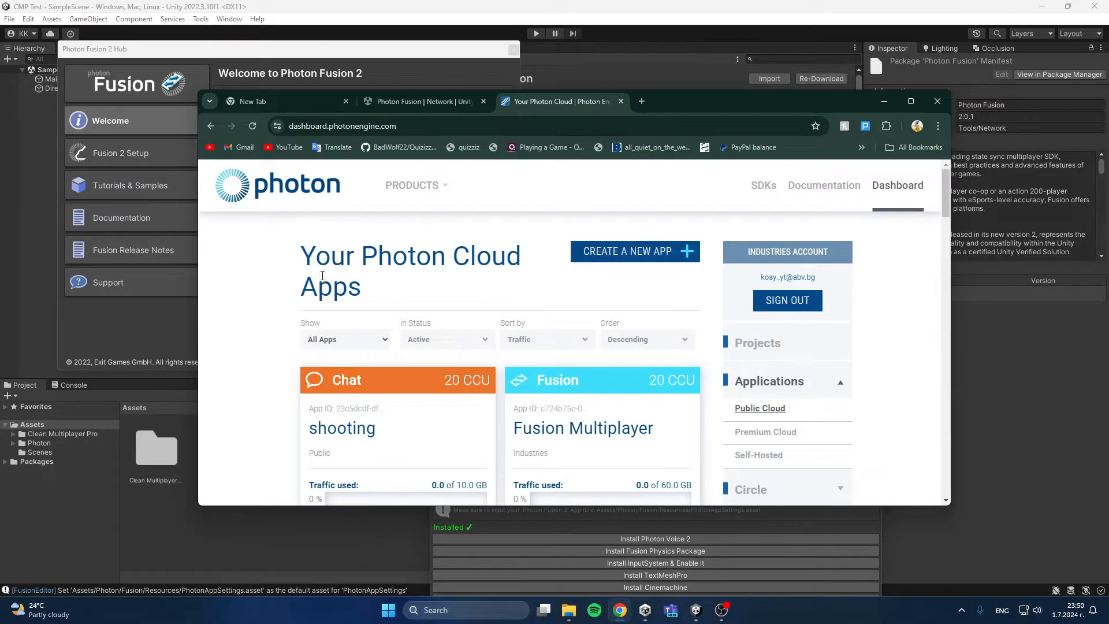
Step: Copy the App ID of the Fusion 2 app, paste it into the Photon Fusion 2 Hub's Fusion App Id field, and close the hub
scroll(601, 317, down, 4)
scroll(536, 292, down, 3)
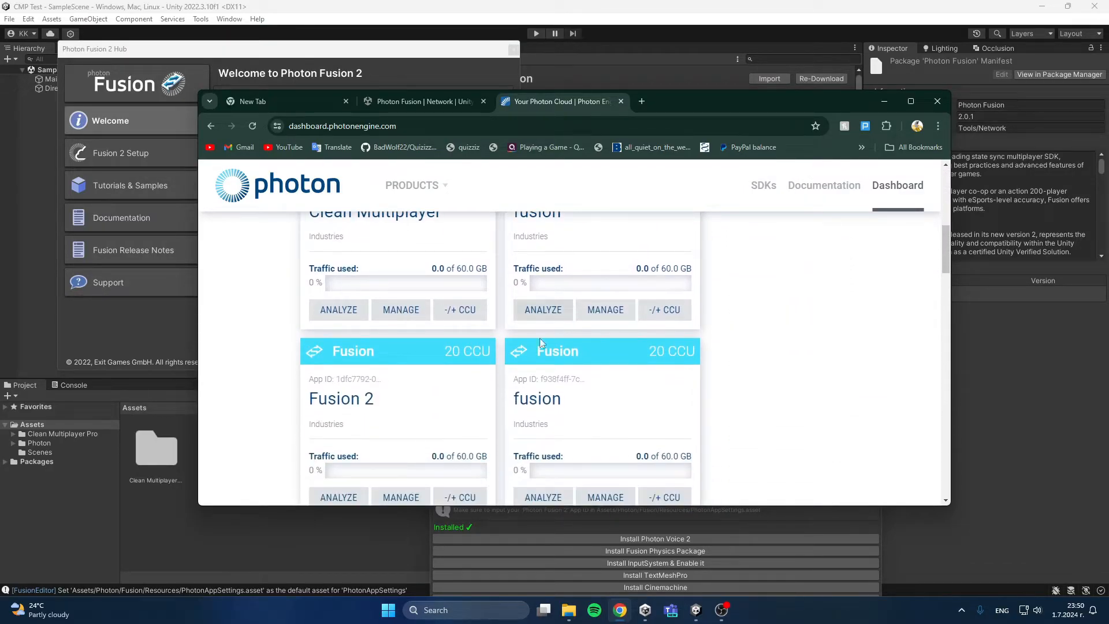
click(356, 380)
key(ctrl+c)
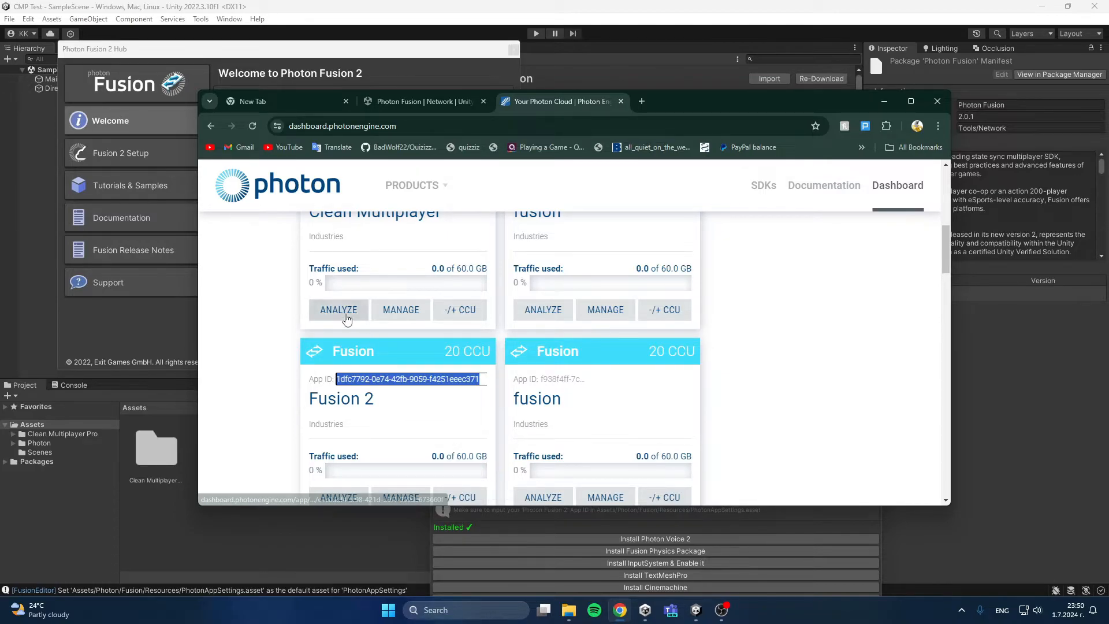
click(268, 50)
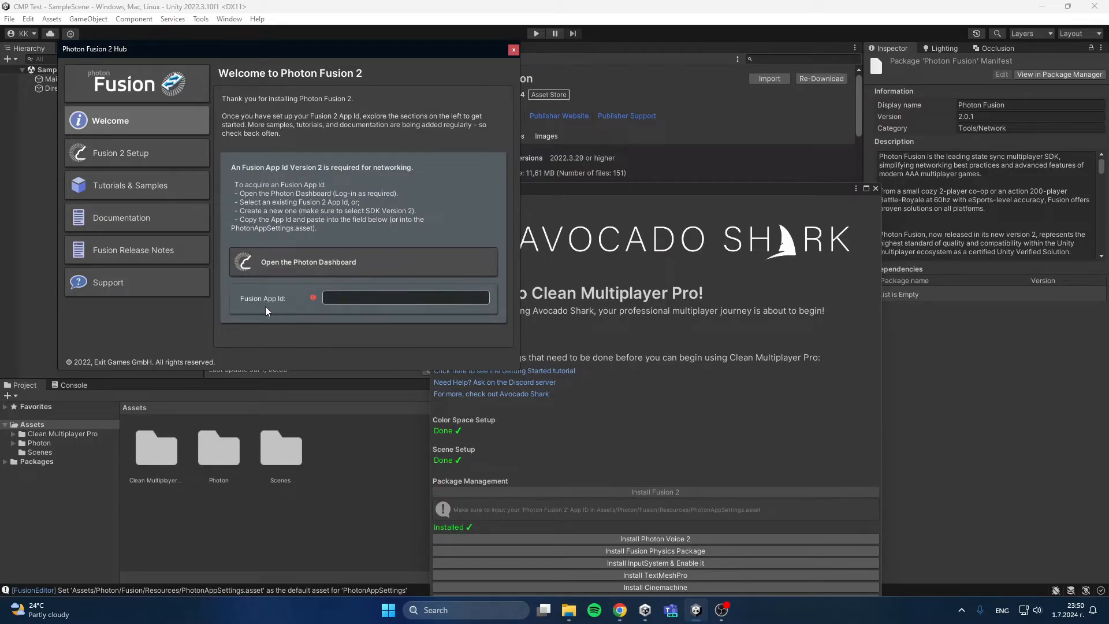
key(ctrl+v)
click(512, 52)
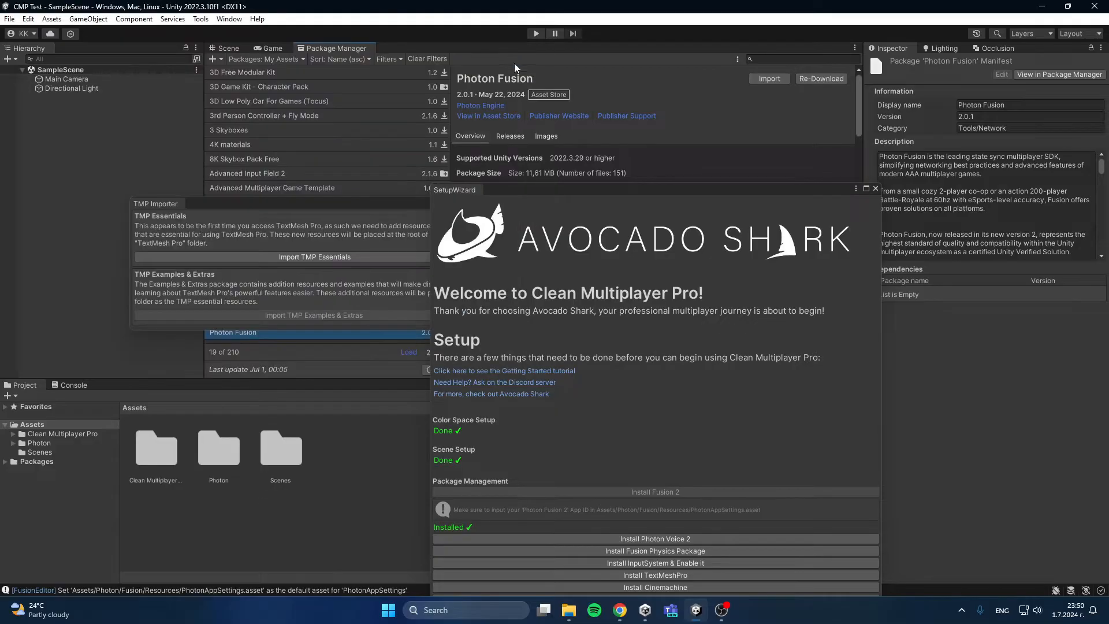
Step: Arrange the TMP Importer and SetupWizard windows side by side so both are fully visible
drag(384, 203, 303, 174)
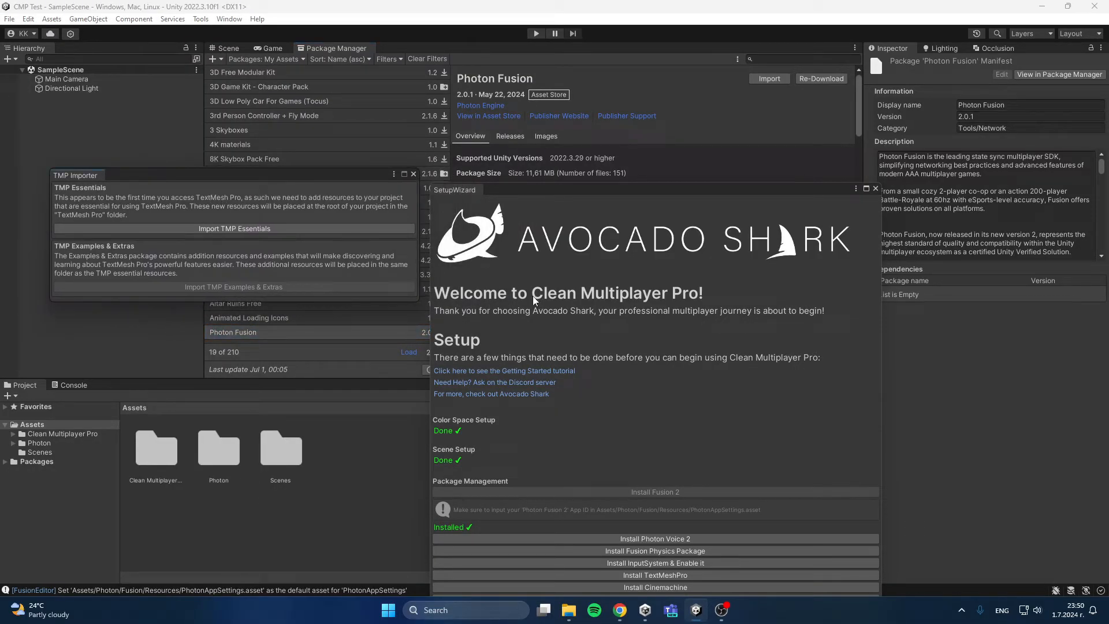
drag(551, 191, 596, 108)
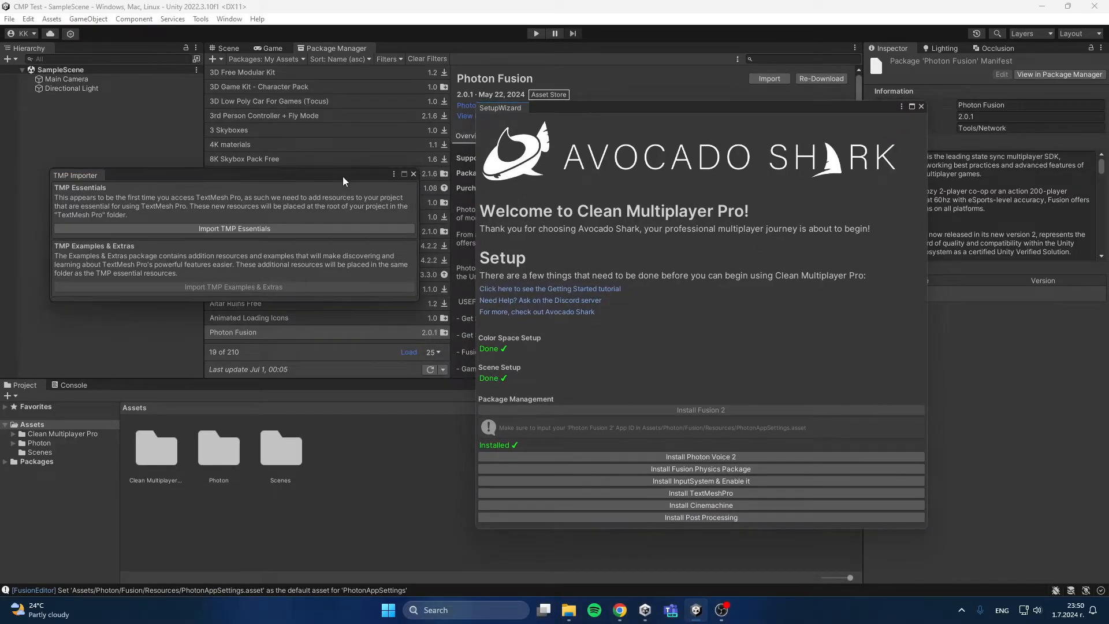
drag(342, 176, 356, 172)
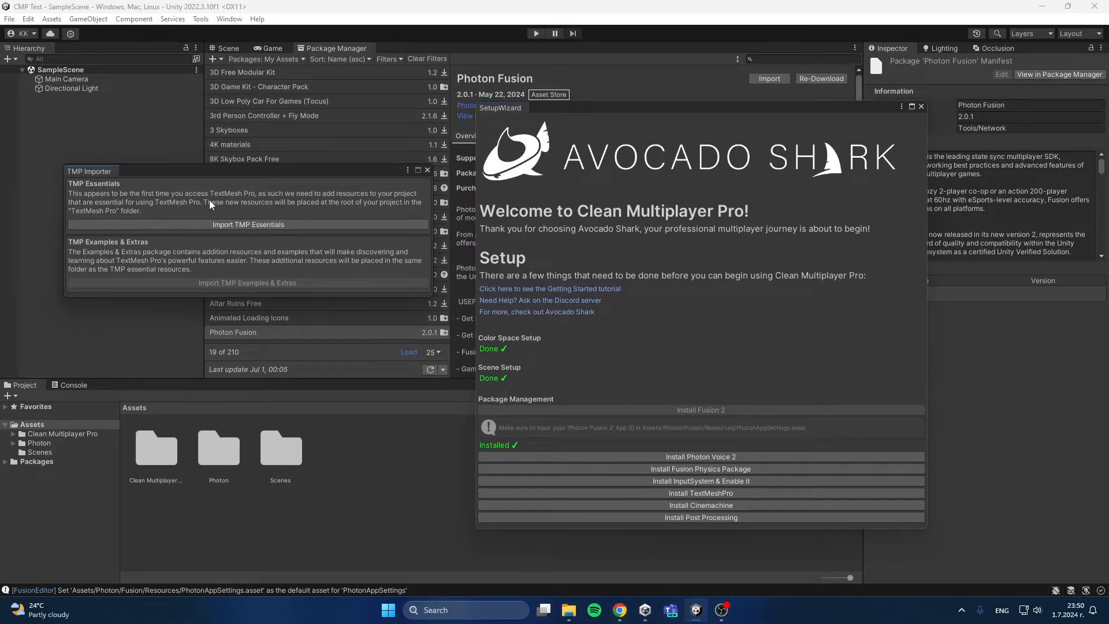
drag(133, 172, 134, 159)
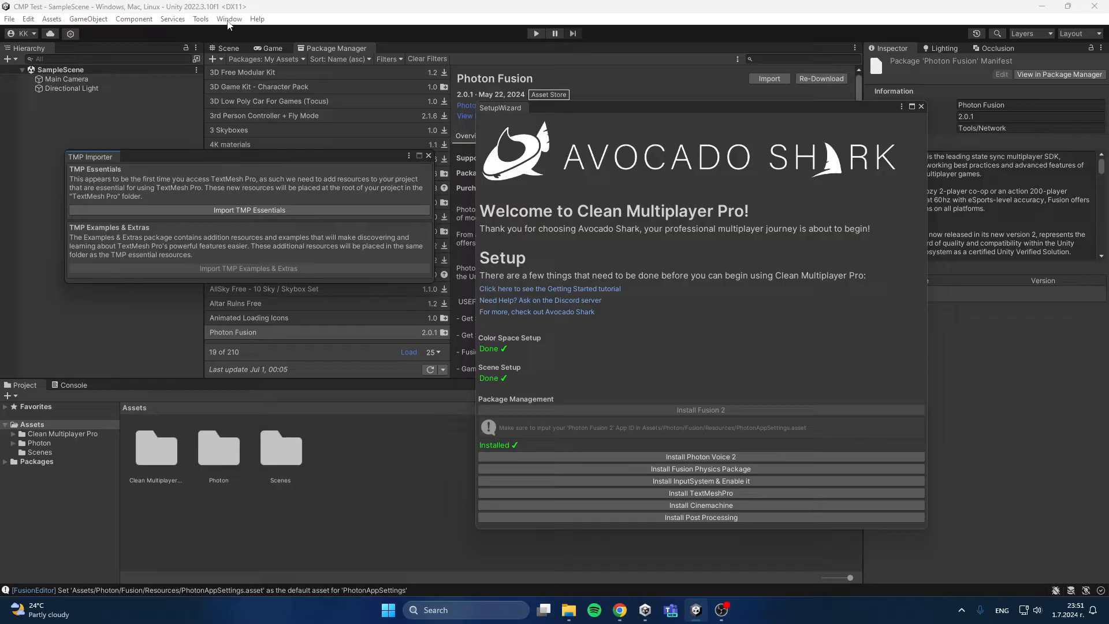
Step: Close the TMP Importer, start the wizard's TextMeshPro installation and import all TMP Essential Resources into the project
click(428, 156)
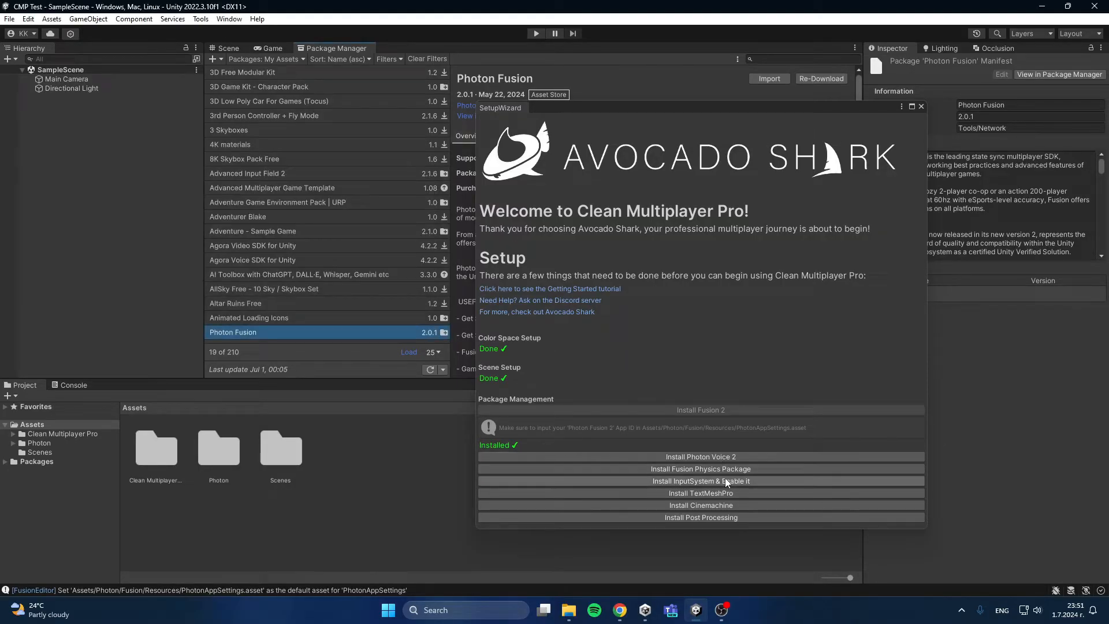
click(719, 495)
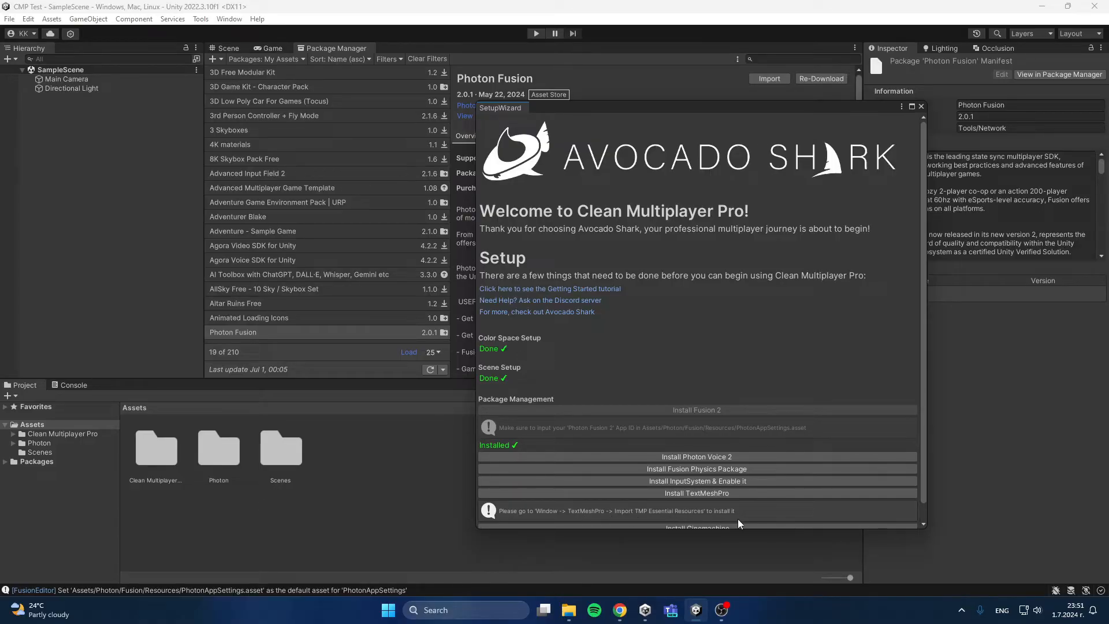
click(230, 19)
mouse_move(237, 126)
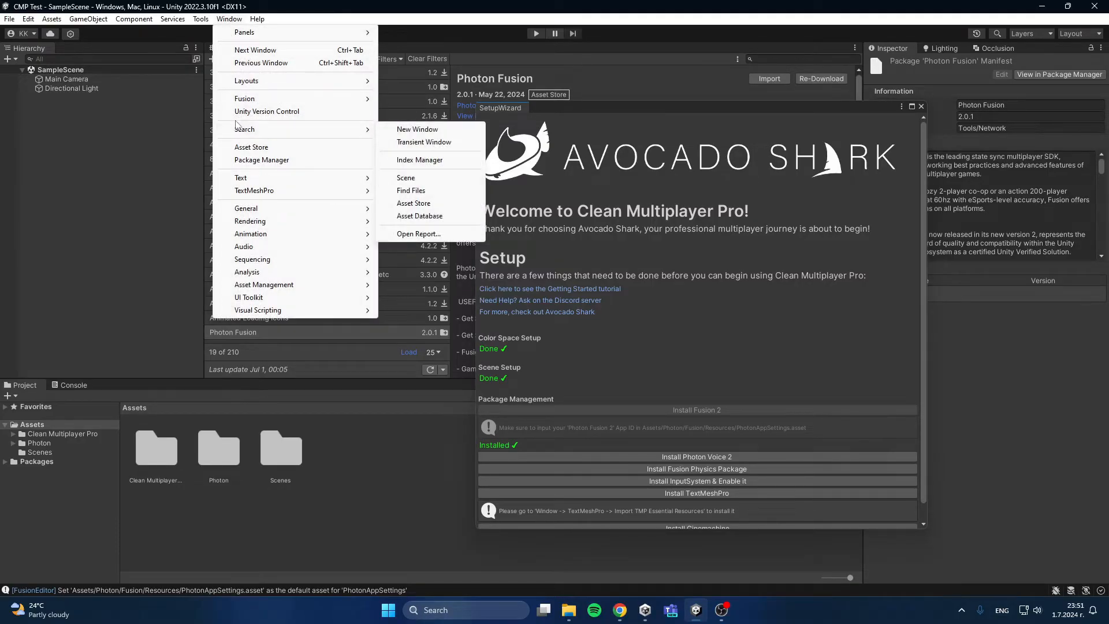
mouse_move(252, 191)
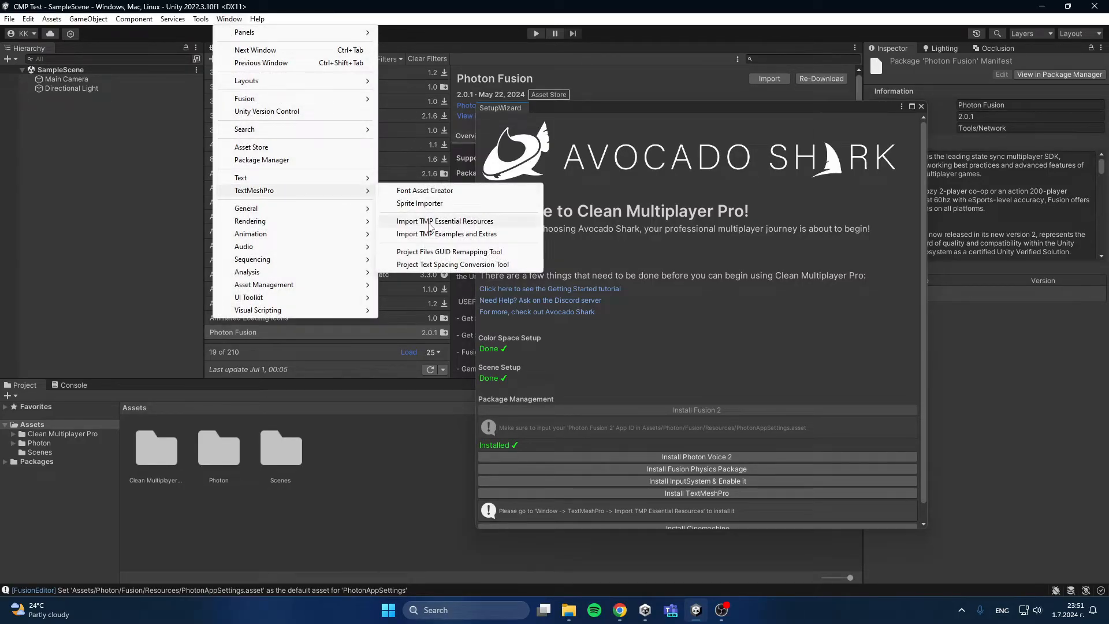
click(430, 222)
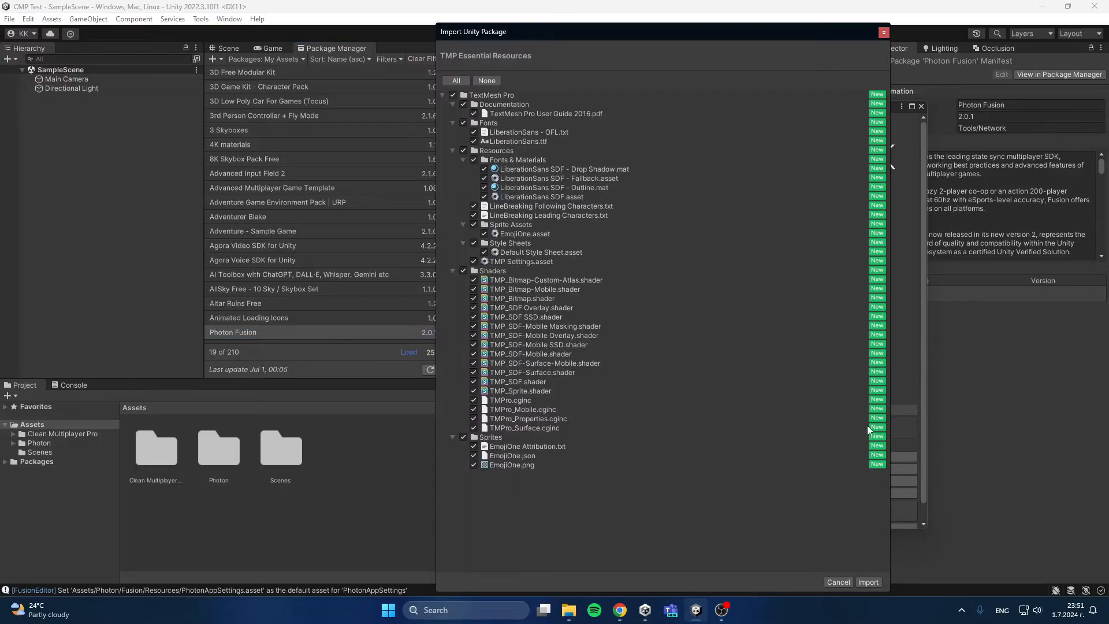
click(868, 582)
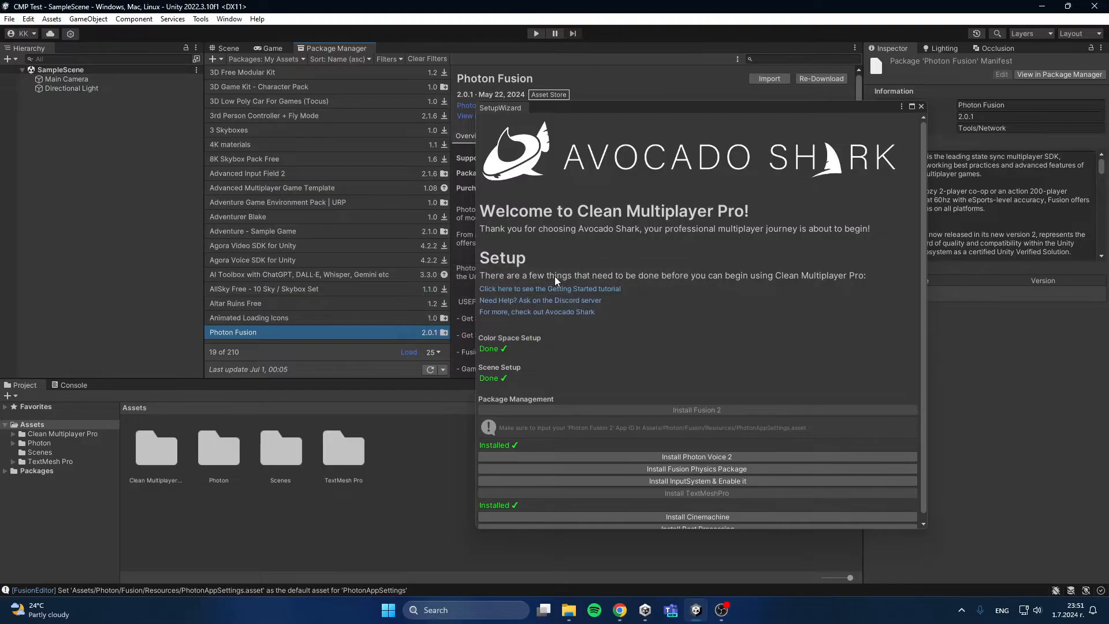
Step: Start the wizard's Photon Voice 2 installation, open the asset in Unity from the Asset Store, and import it into the project
click(696, 458)
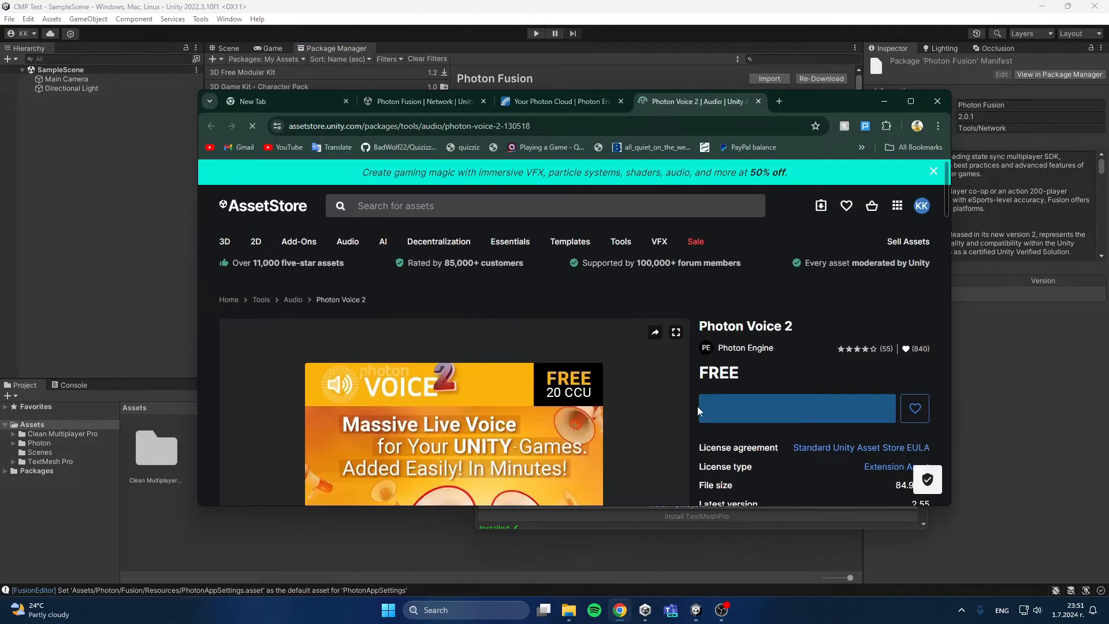
scroll(772, 456, down, 2)
click(777, 408)
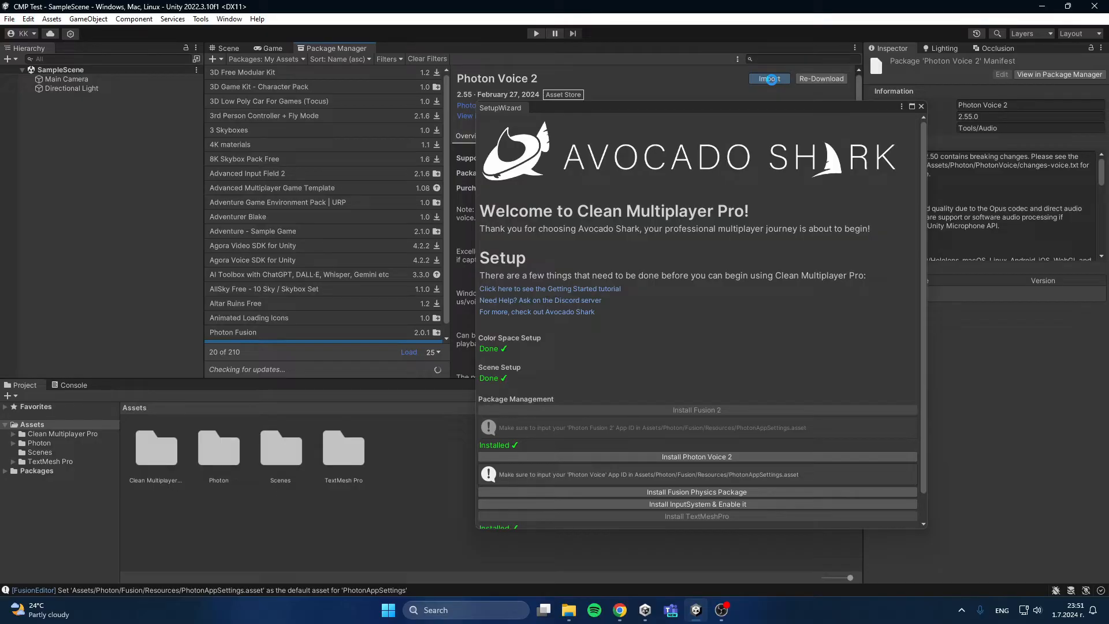
click(771, 80)
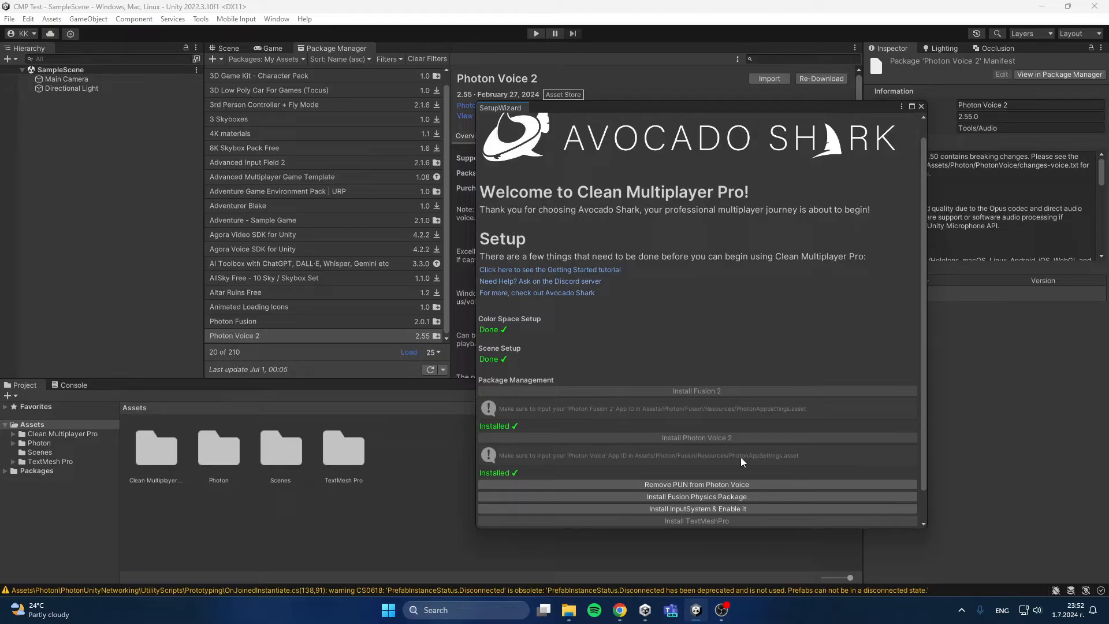
Step: Select PhotonAppSettings in Assets/Photon/Fusion/Resources, move the SetupWizard clear of the Inspector, and expand App Settings to reach App Id Voice
double_click(219, 456)
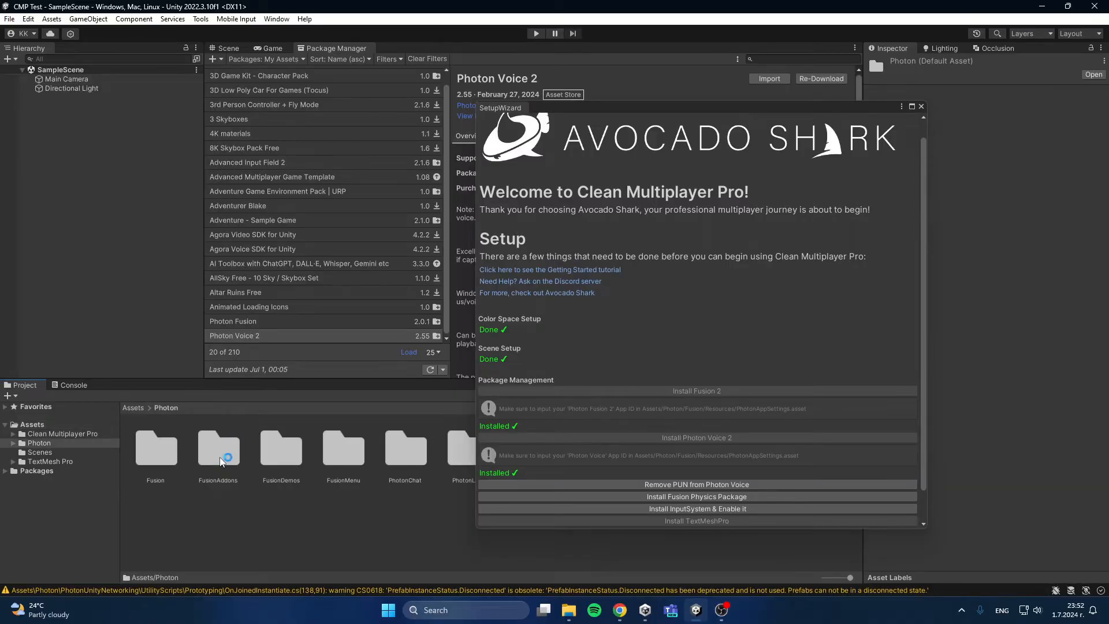
double_click(144, 455)
double_click(405, 455)
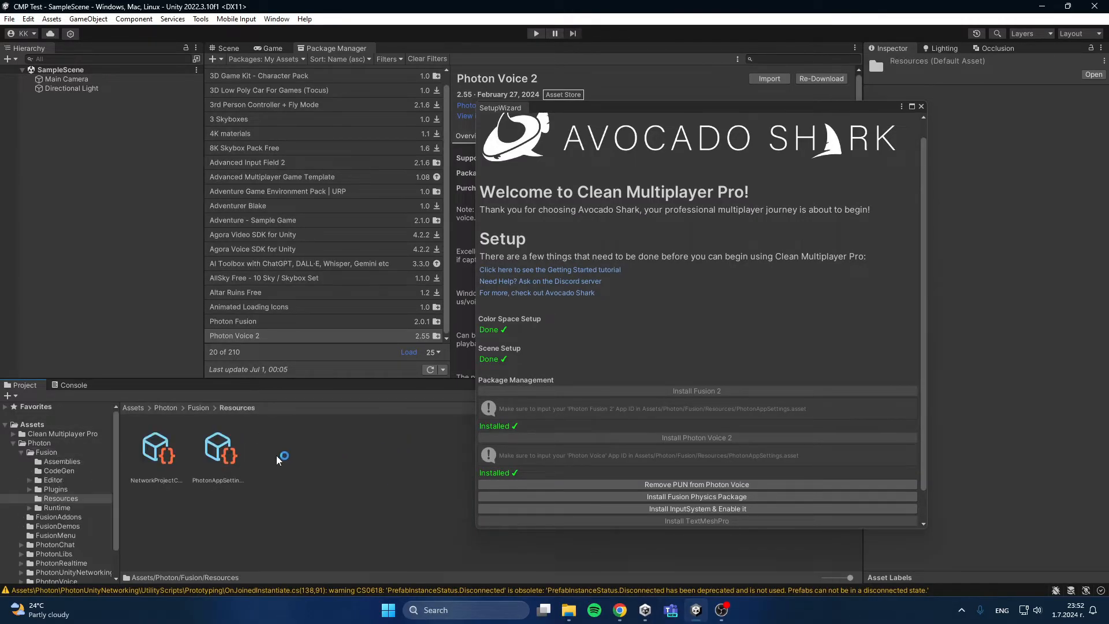
click(223, 450)
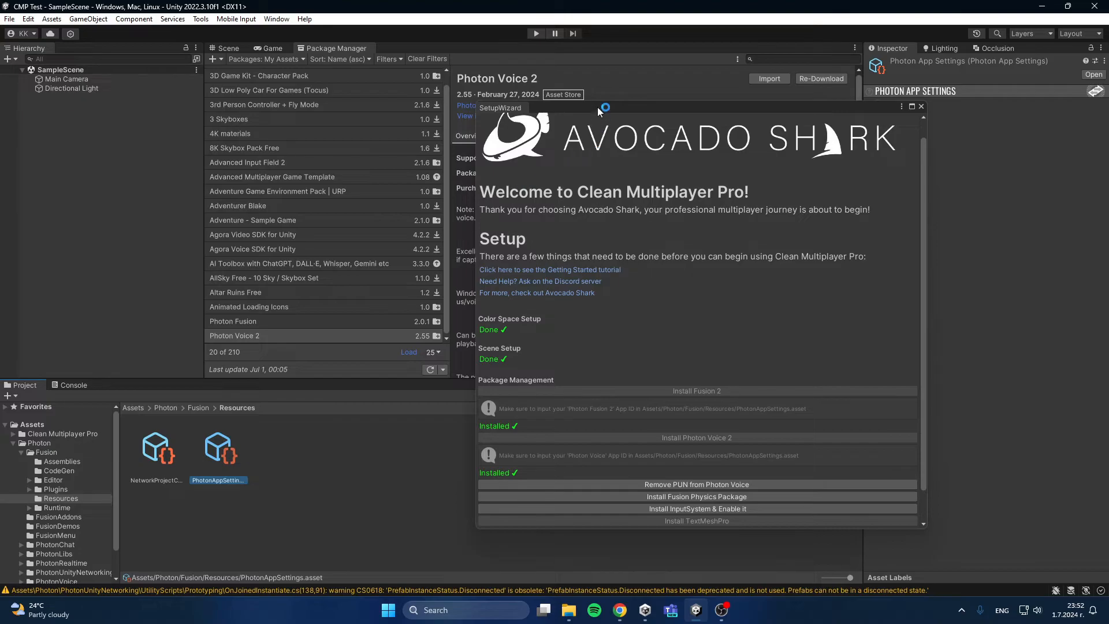
drag(598, 110, 462, 110)
click(871, 104)
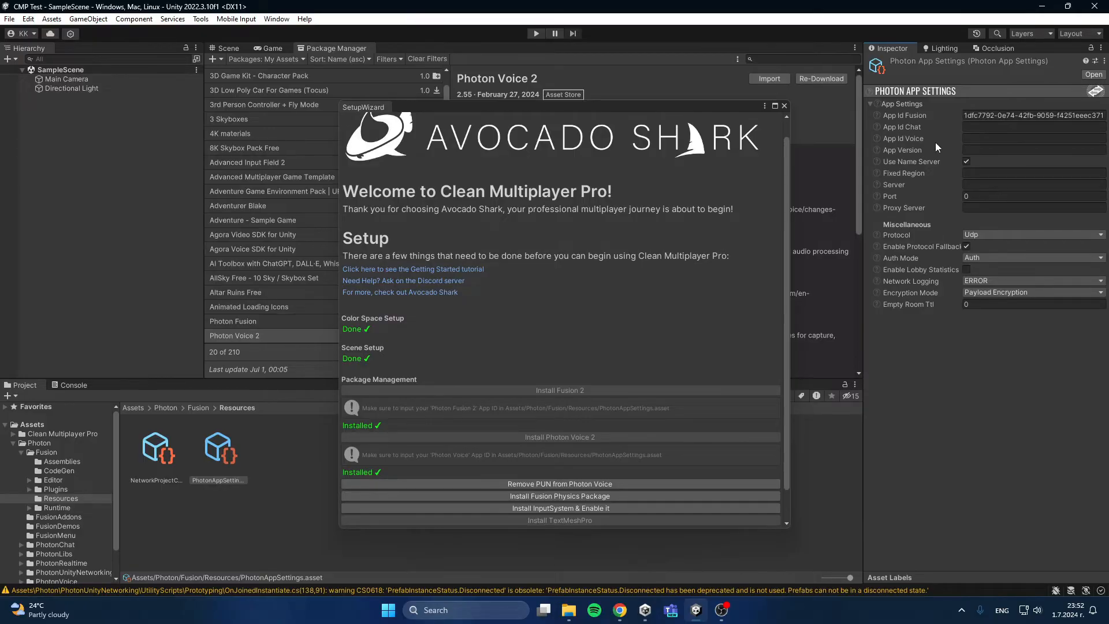
click(964, 139)
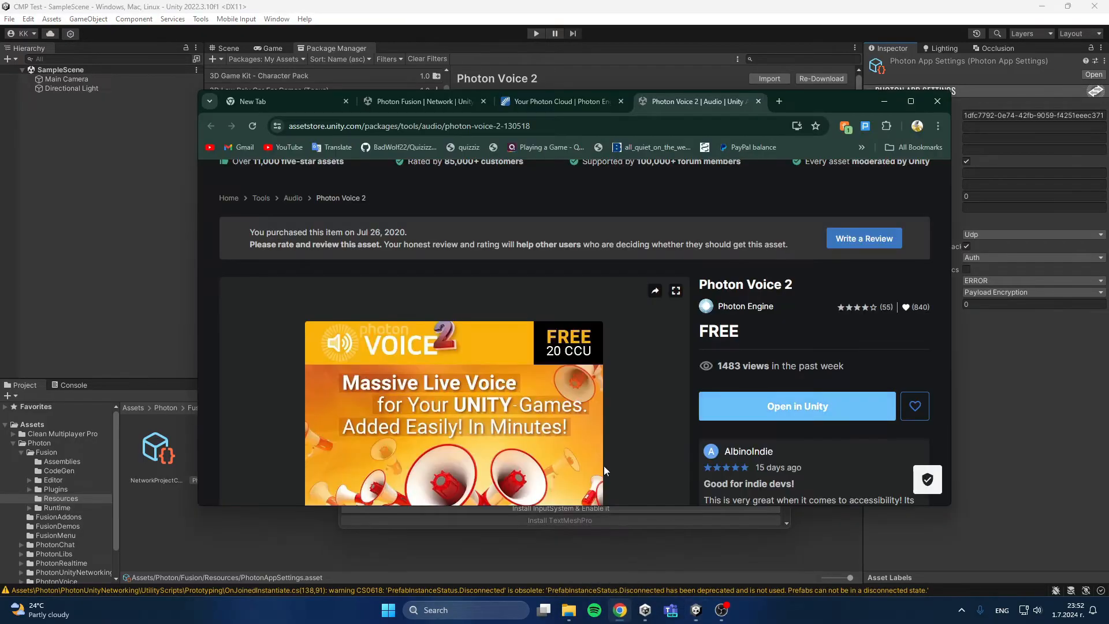
Step: Switch to the Photon dashboard in Chrome and start a new application with the Voice SDK
click(619, 610)
click(549, 106)
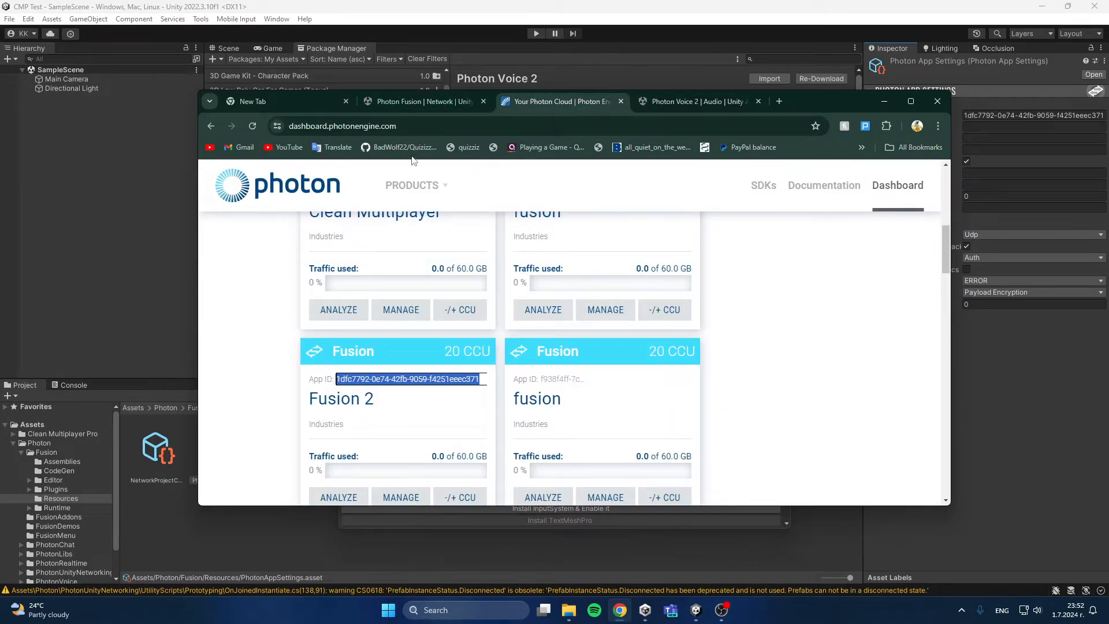
scroll(537, 330, up, 7)
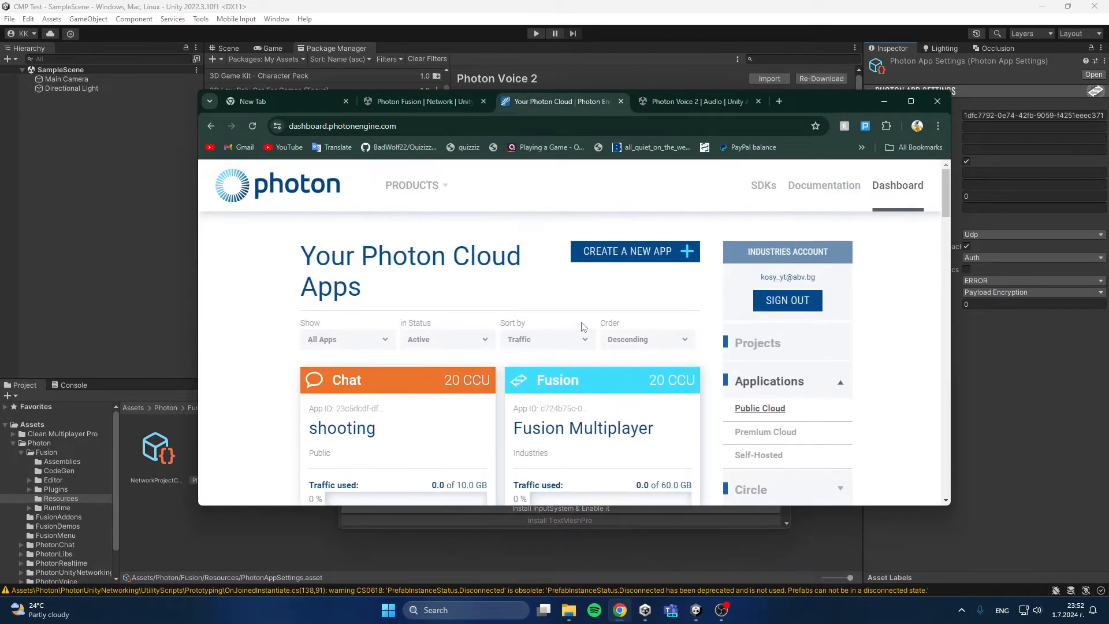
click(643, 254)
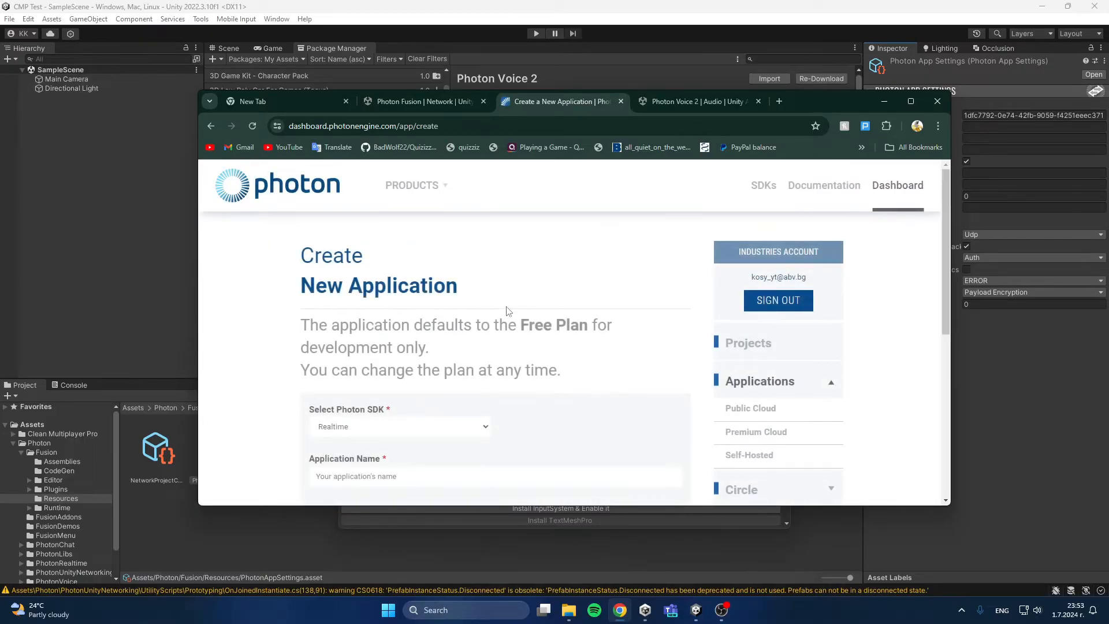
scroll(342, 360, down, 2)
click(384, 367)
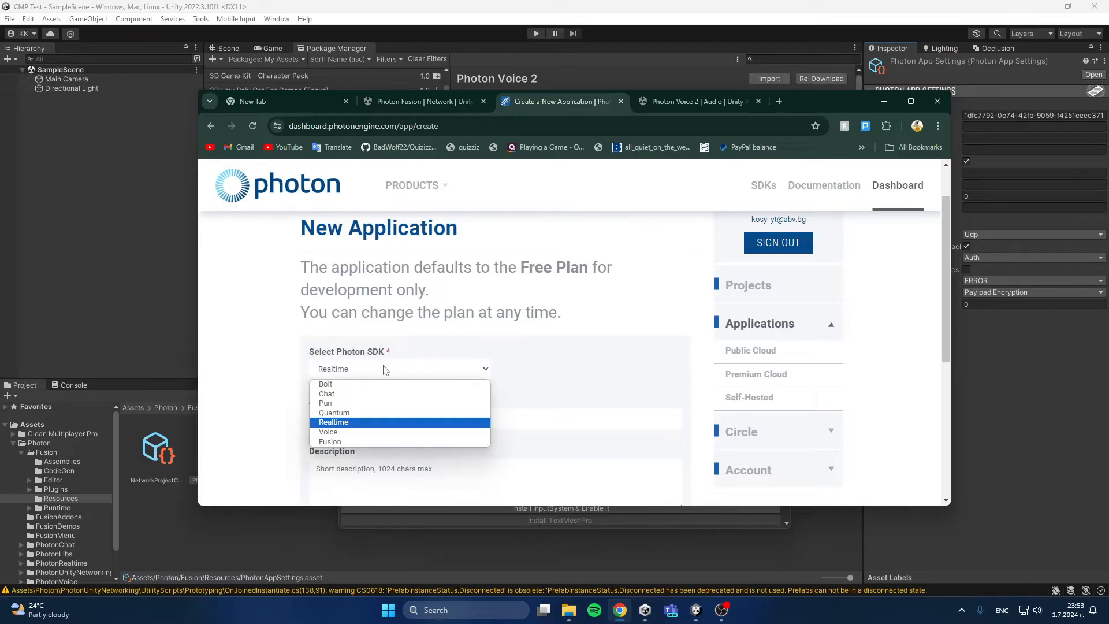
click(335, 431)
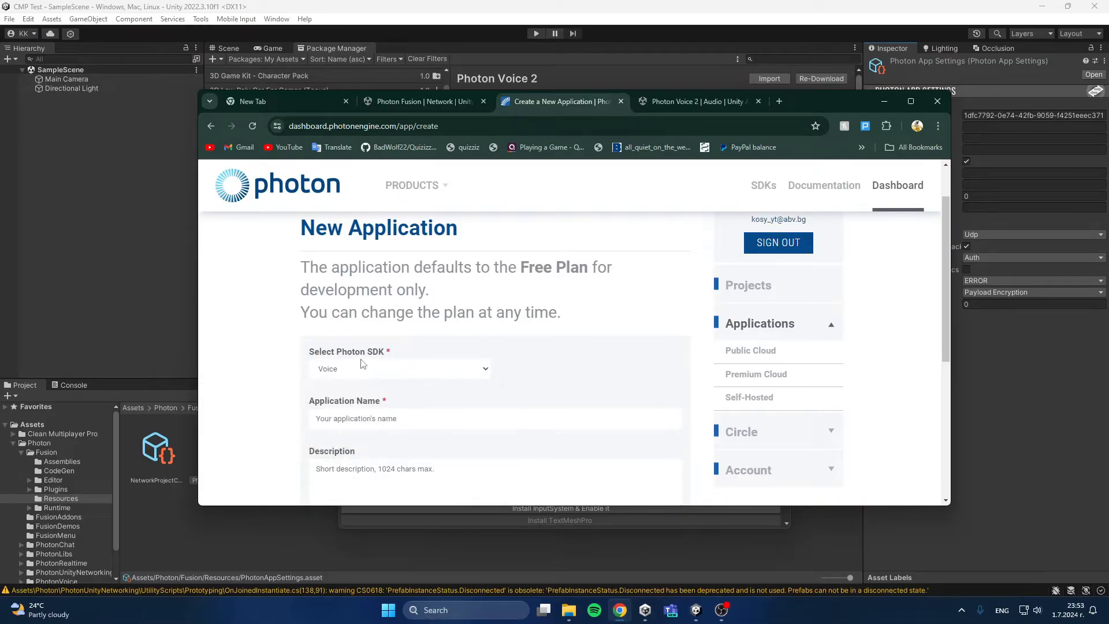
Step: Leave the new Voice application form unfilled and return to the Photon app list
scroll(328, 390, down, 1)
click(353, 361)
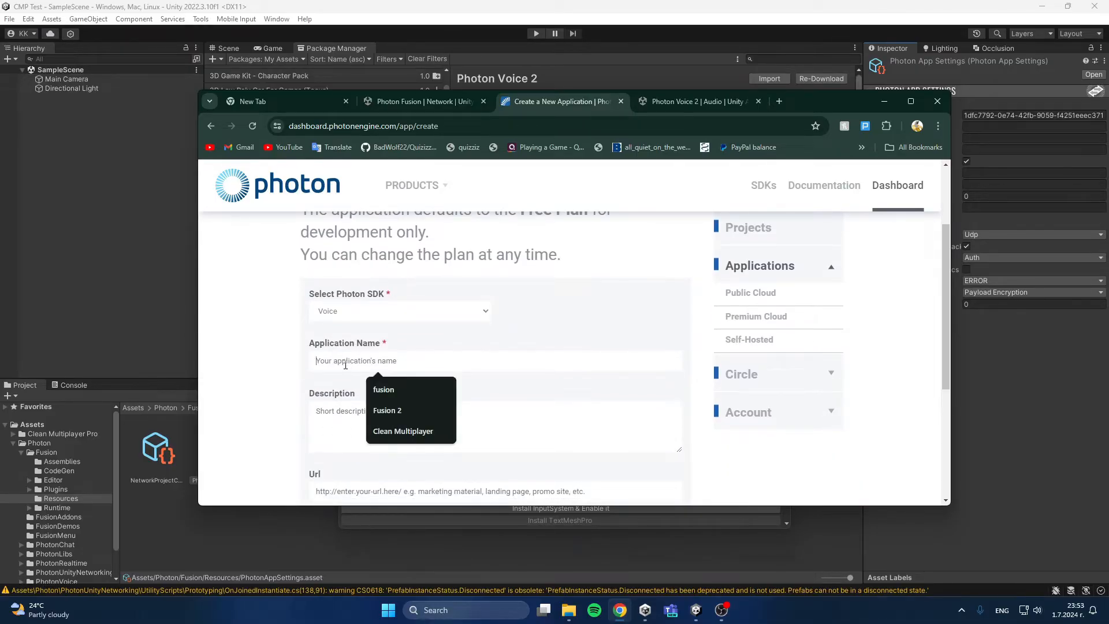
scroll(413, 351, down, 1)
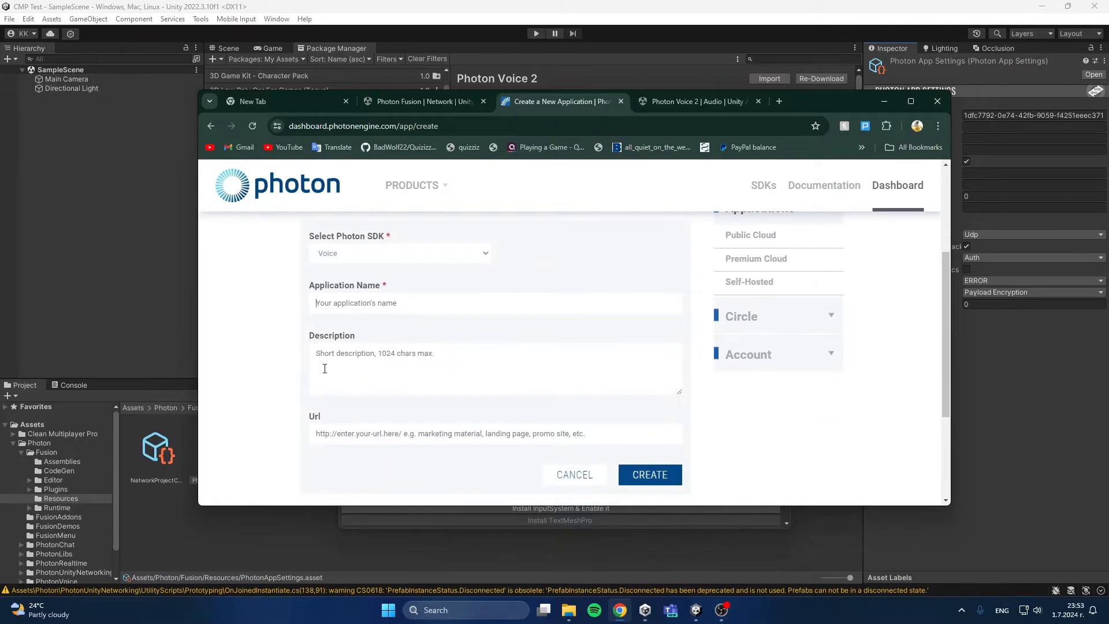
scroll(331, 368, down, 1)
scroll(330, 368, down, 1)
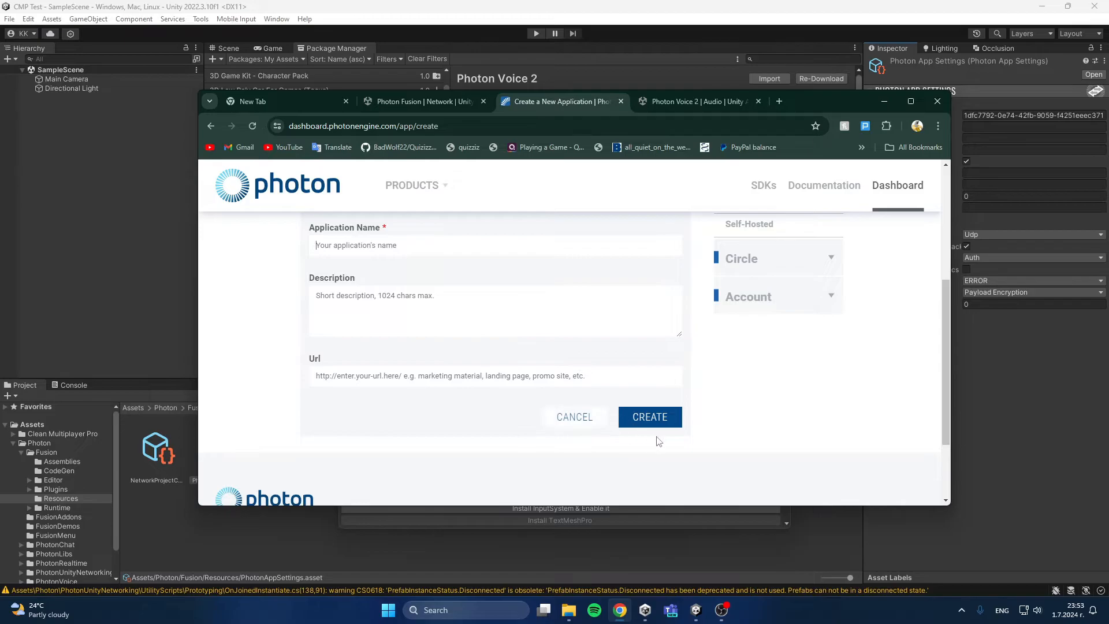
click(679, 426)
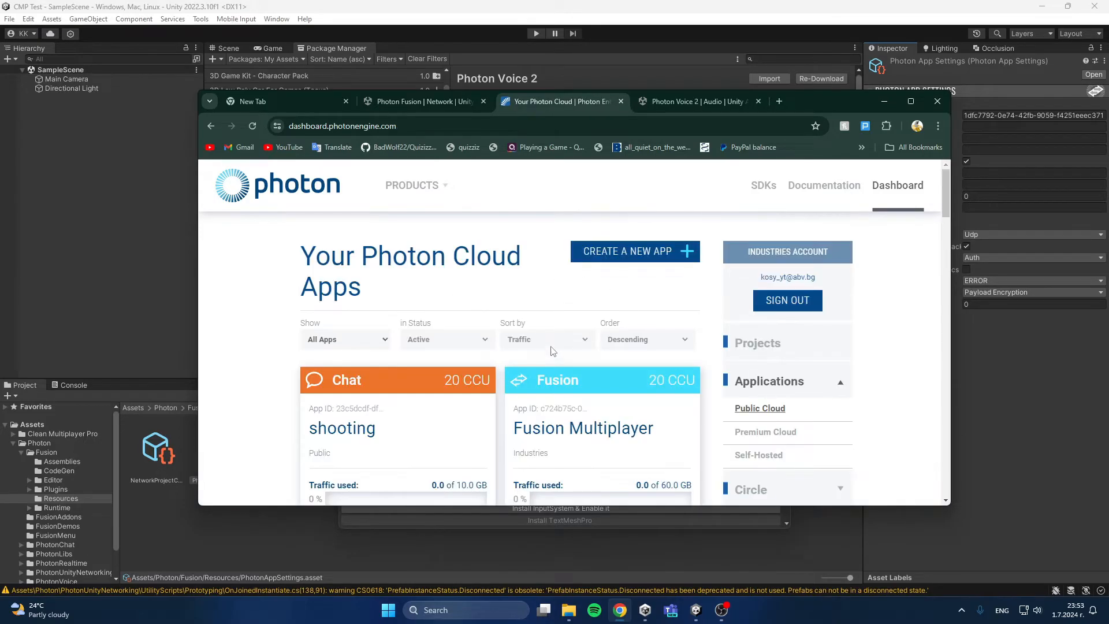
Step: Copy the App ID of the existing Voice app named voice and paste it into App Id Voice in Unity's Photon App Settings
scroll(471, 310, down, 3)
scroll(471, 310, down, 14)
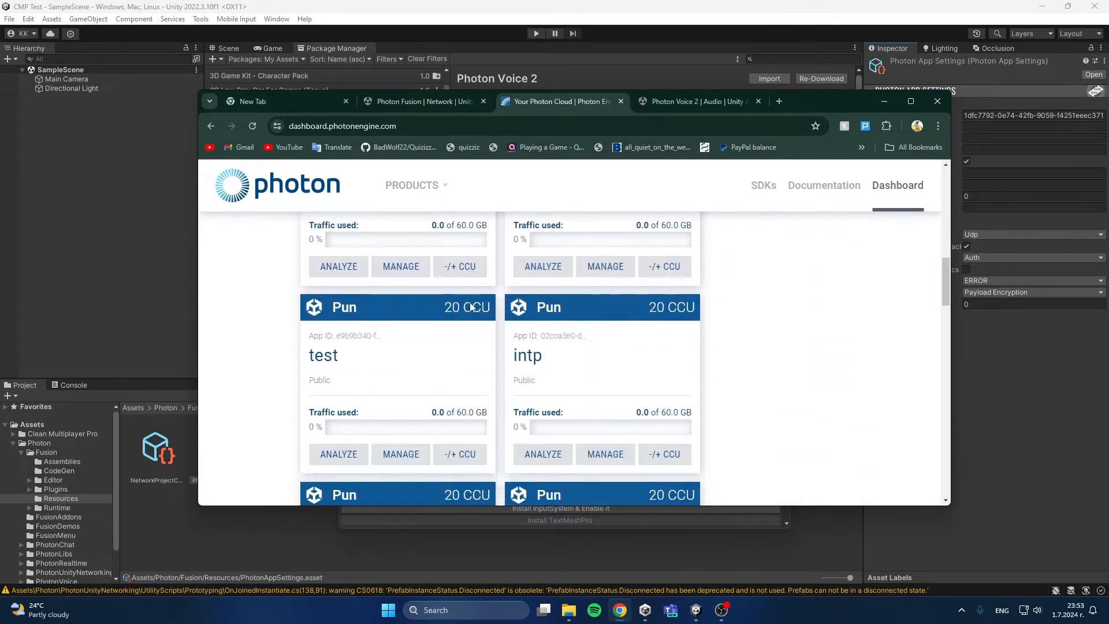
scroll(471, 307, down, 6)
scroll(508, 301, up, 2)
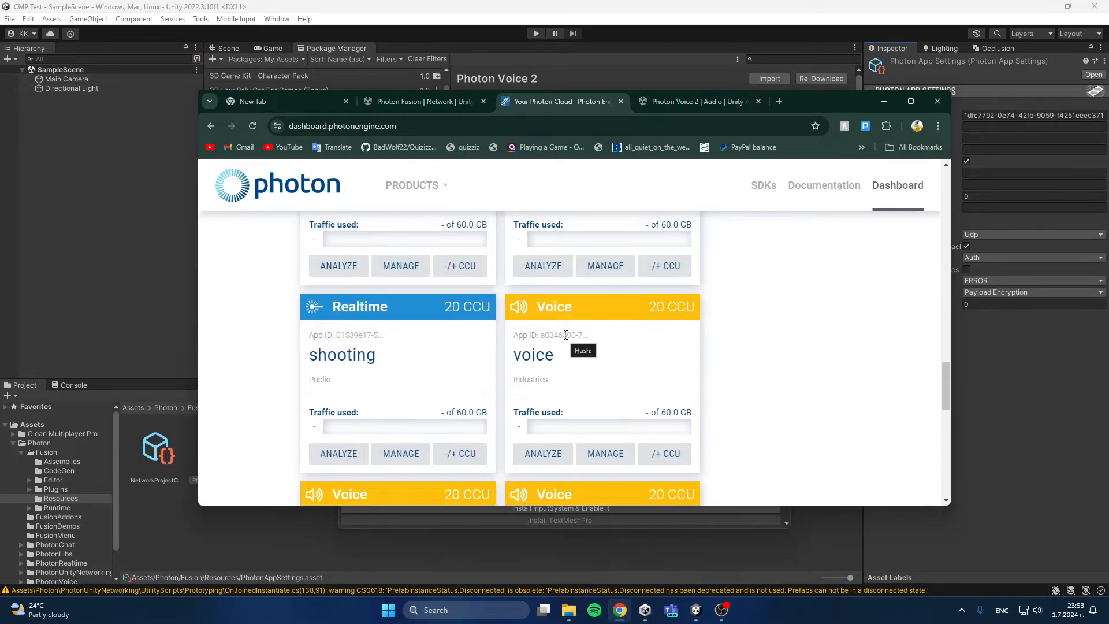
click(565, 335)
key(ctrl+c)
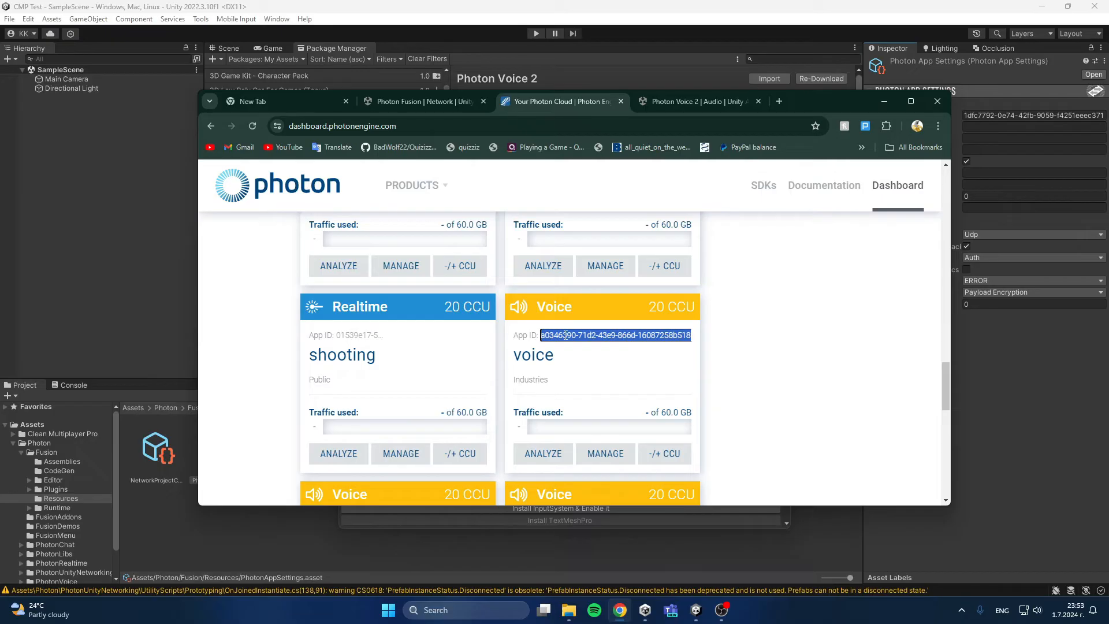
click(995, 140)
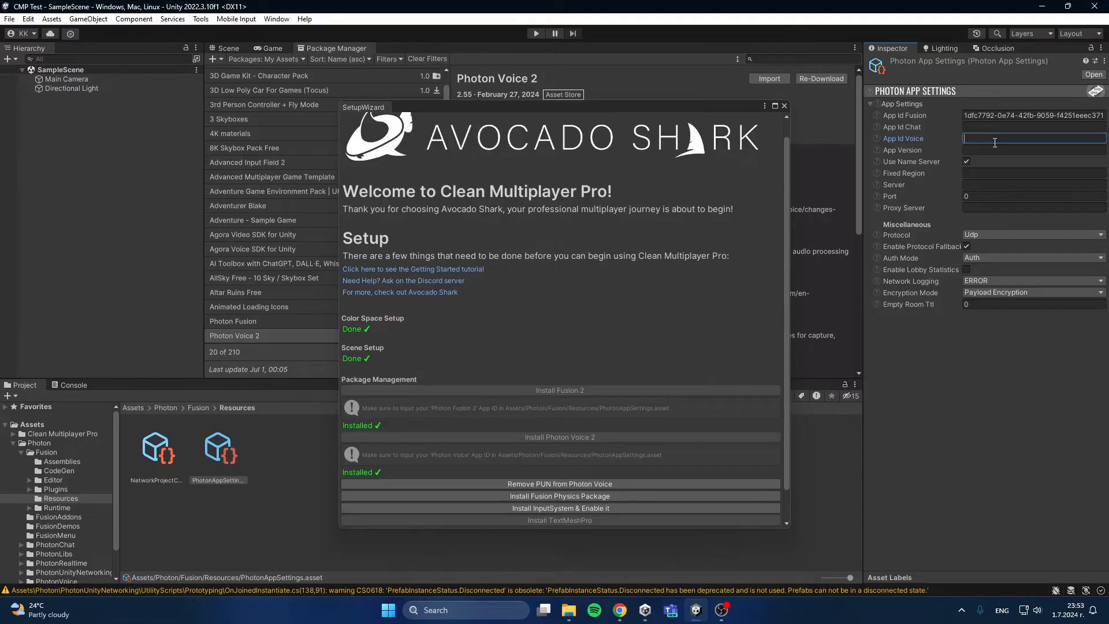
key(ctrl+v)
key(Home)
Step: Remove PUN from Photon Voice through the setup wizard and restart the Unity editor
scroll(553, 454, down, 3)
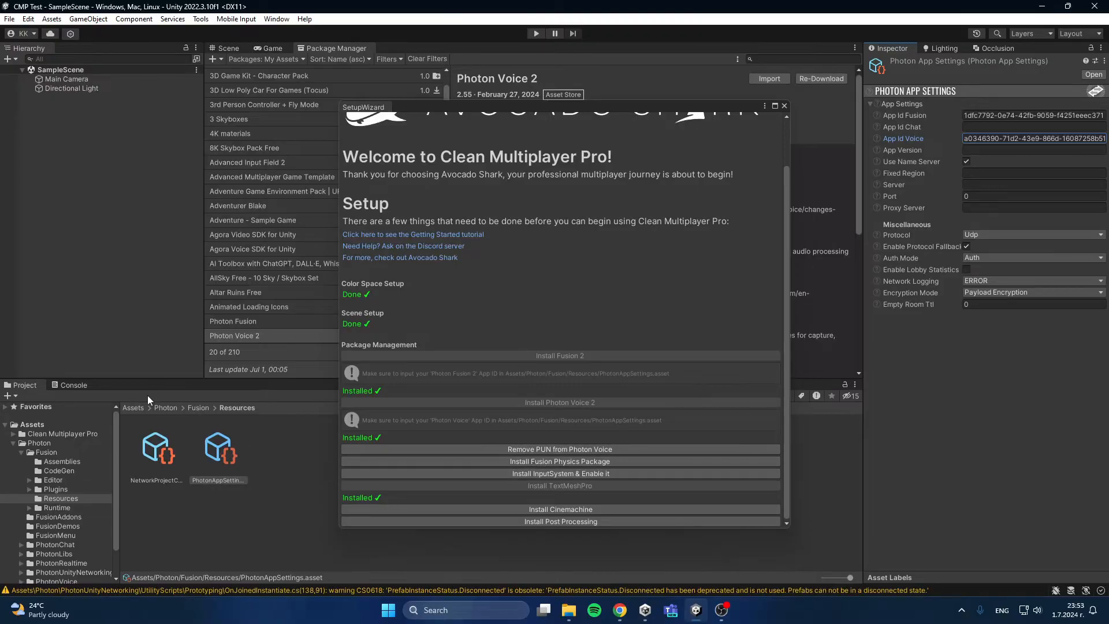
click(74, 385)
click(25, 385)
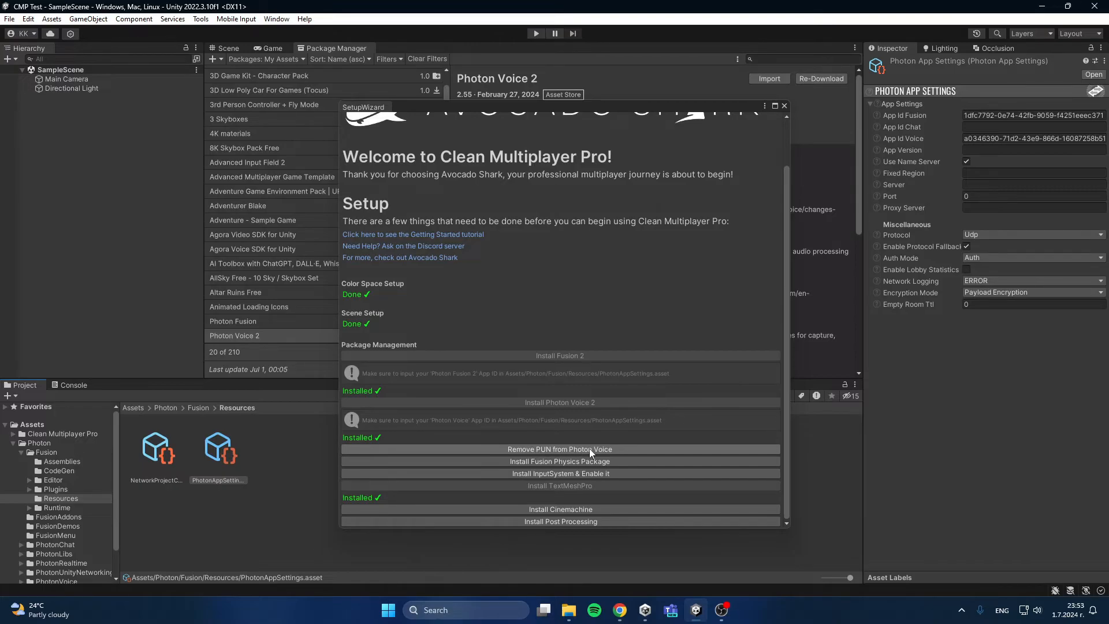
click(621, 449)
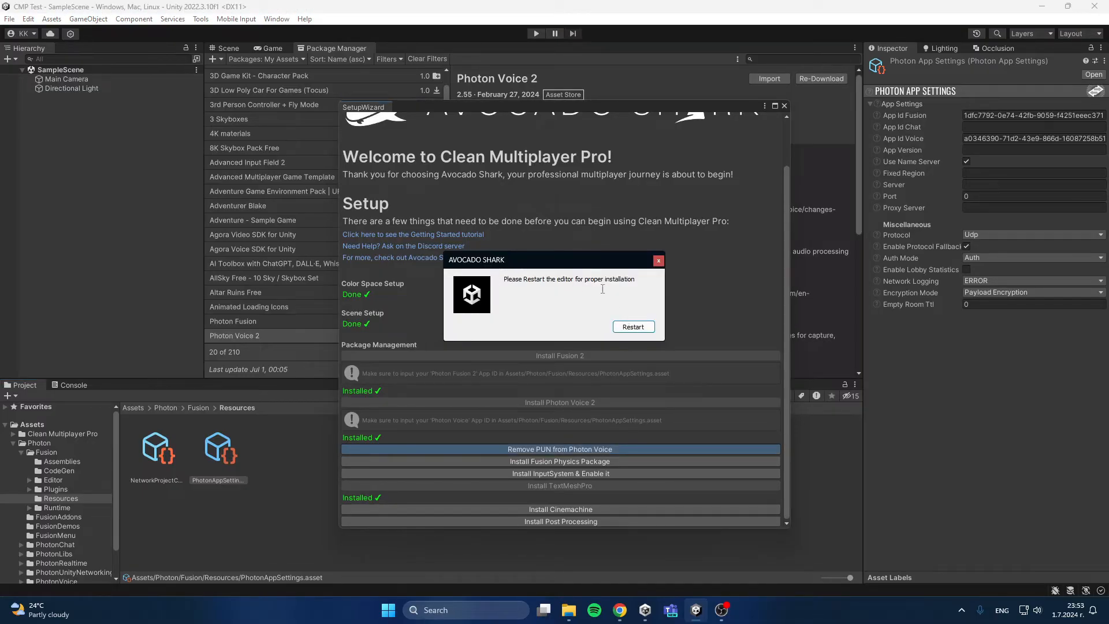
click(633, 327)
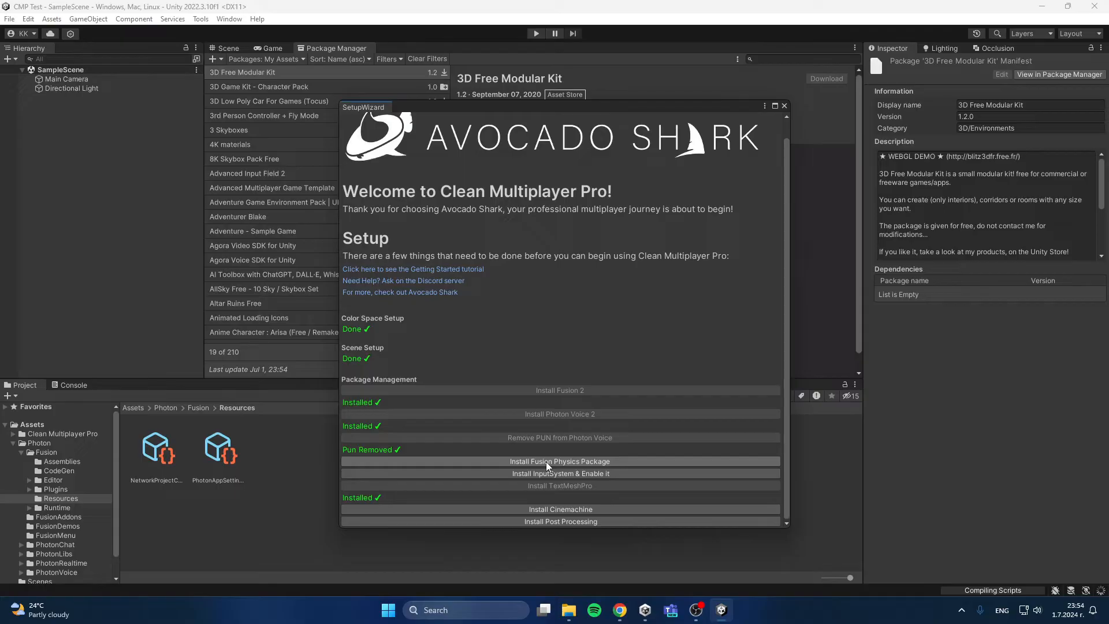
Step: Start the wizard's Fusion Physics Package installation and download Fusion Physics 2.0.1 Build 549 from the Photon documentation page
click(622, 462)
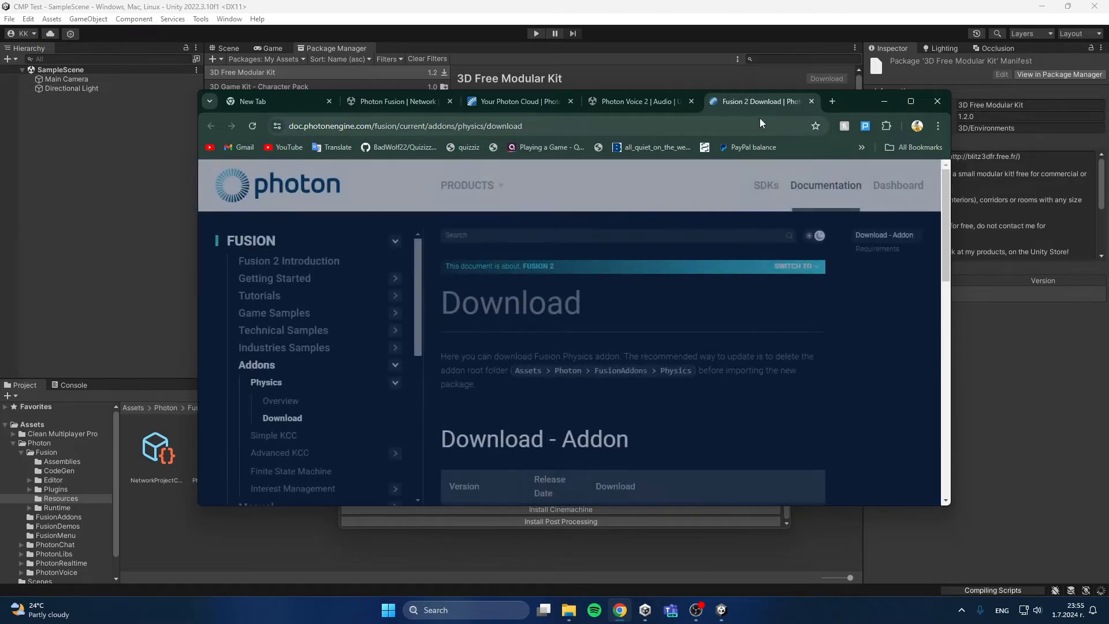
scroll(558, 316, down, 1)
scroll(558, 315, down, 2)
scroll(521, 325, up, 1)
scroll(599, 322, up, 2)
scroll(607, 327, down, 3)
click(624, 350)
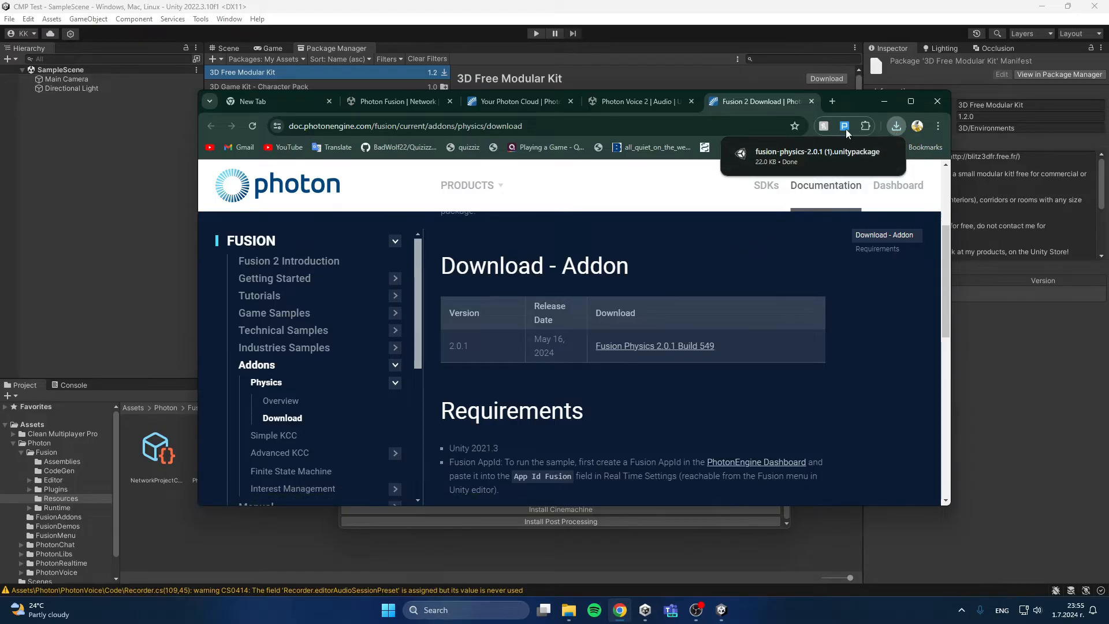
Step: Import the complete downloaded fusion-physics-2.0.1 package into the Unity project's Assets folder and clear the console
mouse_move(792, 155)
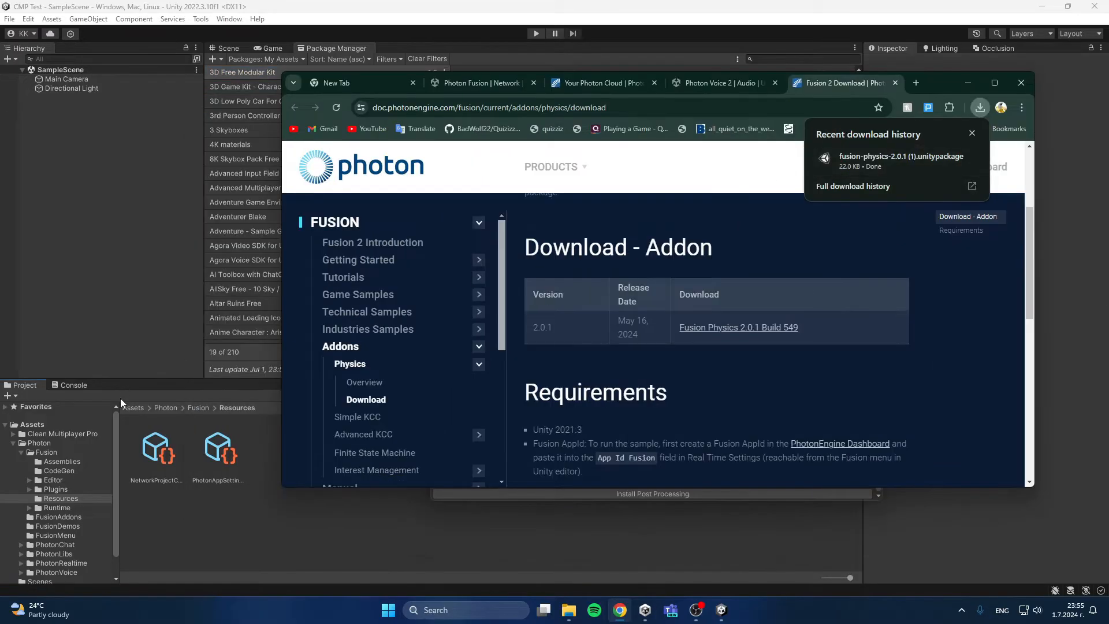
click(131, 408)
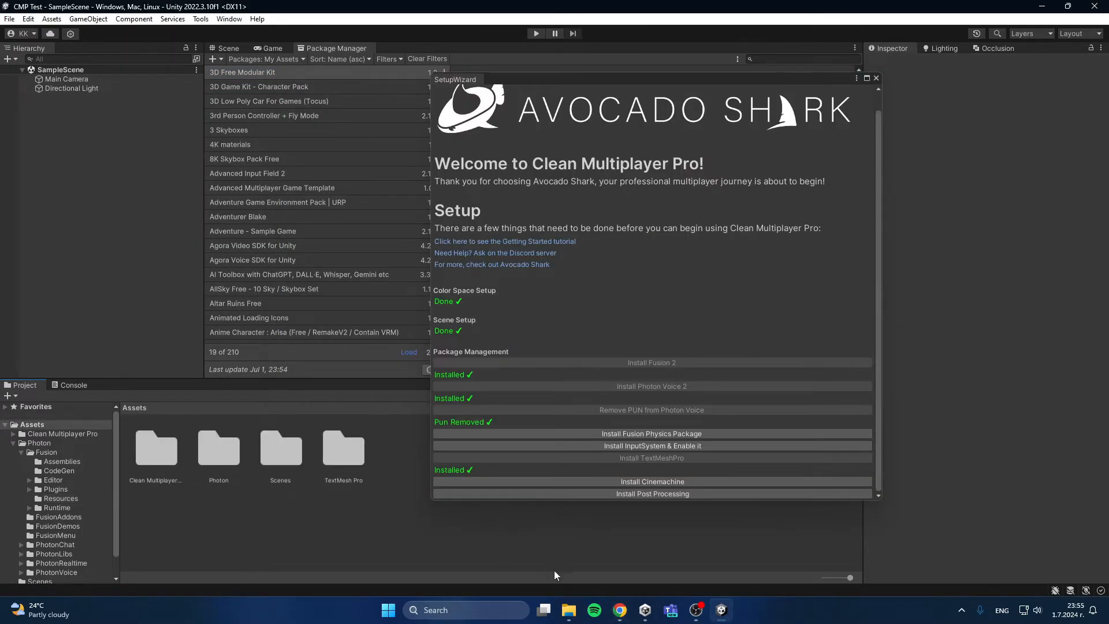
click(620, 610)
click(981, 108)
drag(892, 156, 222, 527)
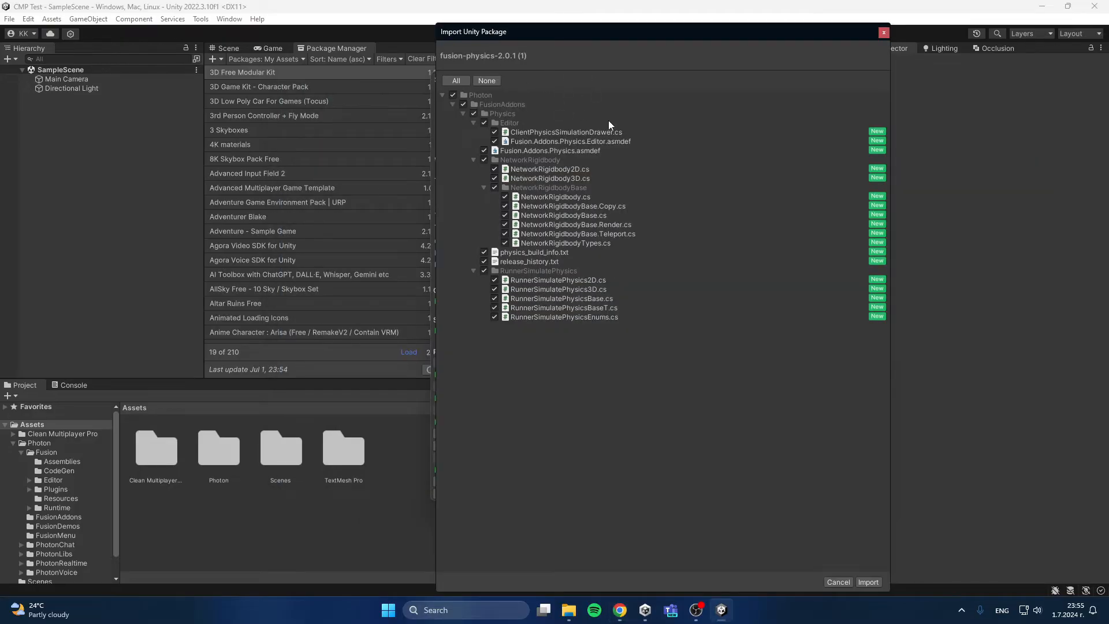
click(868, 582)
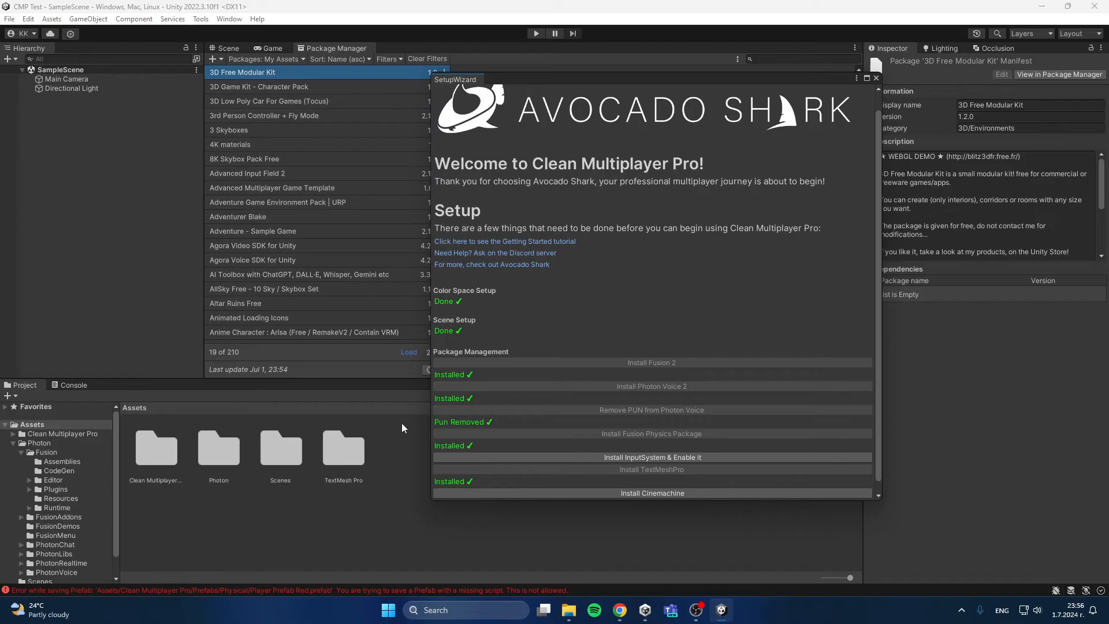
click(90, 386)
click(21, 386)
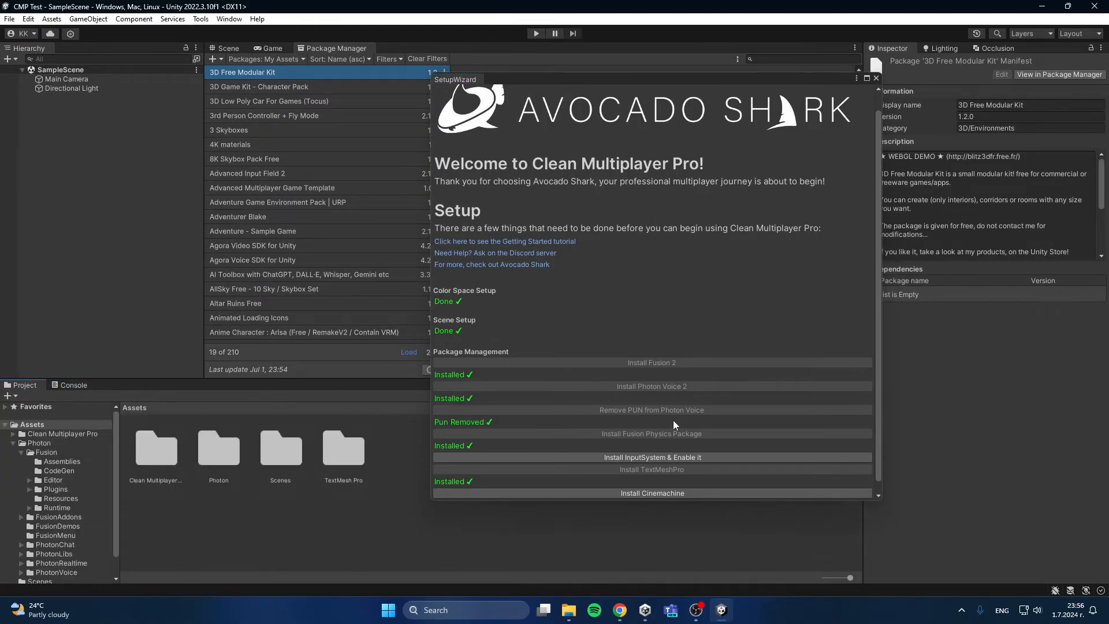
Step: Install and enable the InputSystem through the setup wizard, accept the editor restart, and clear the console
scroll(670, 420, down, 1)
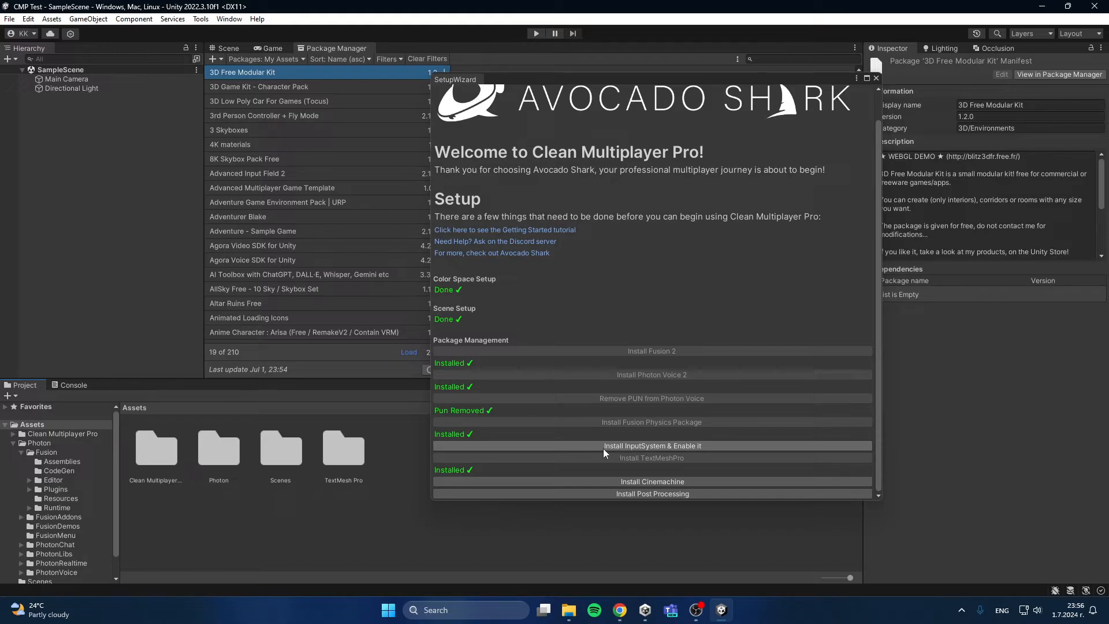
click(712, 445)
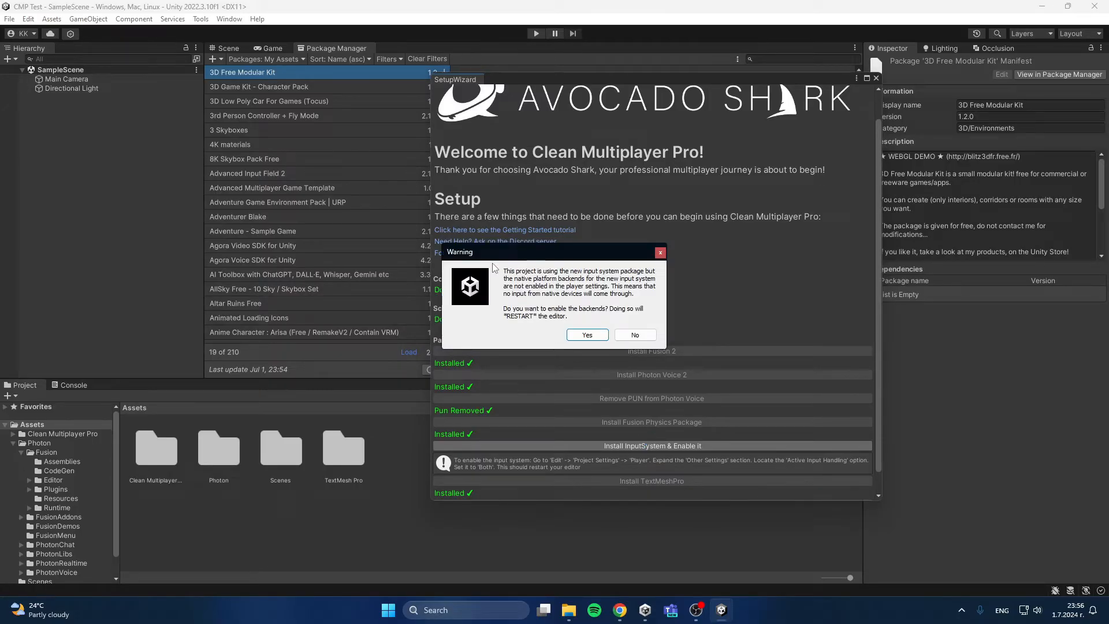
click(587, 335)
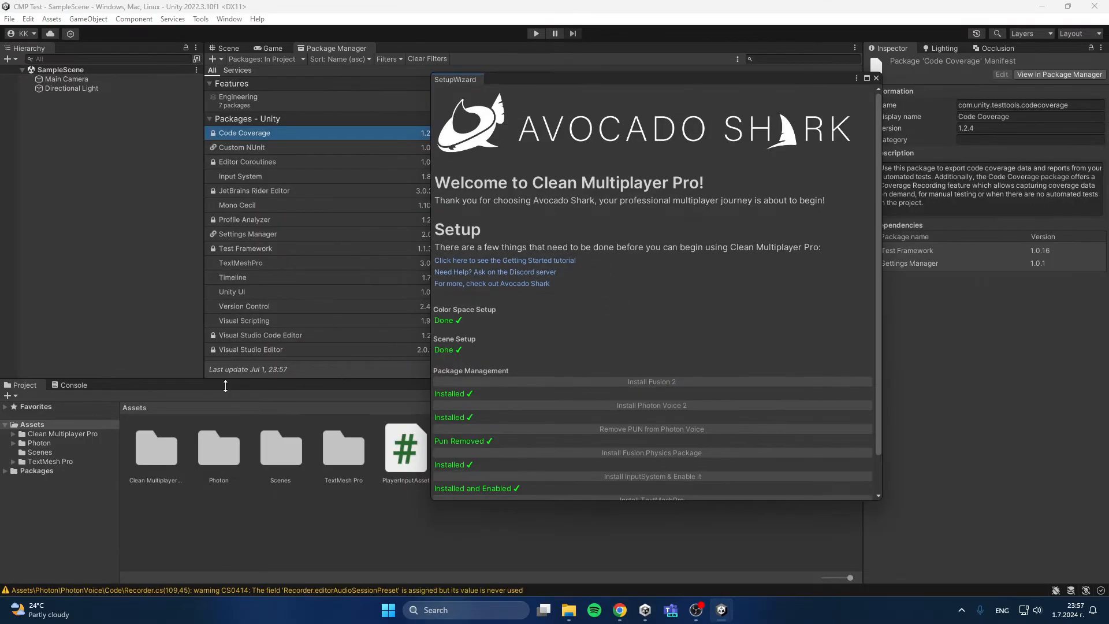
click(70, 384)
click(13, 396)
click(23, 384)
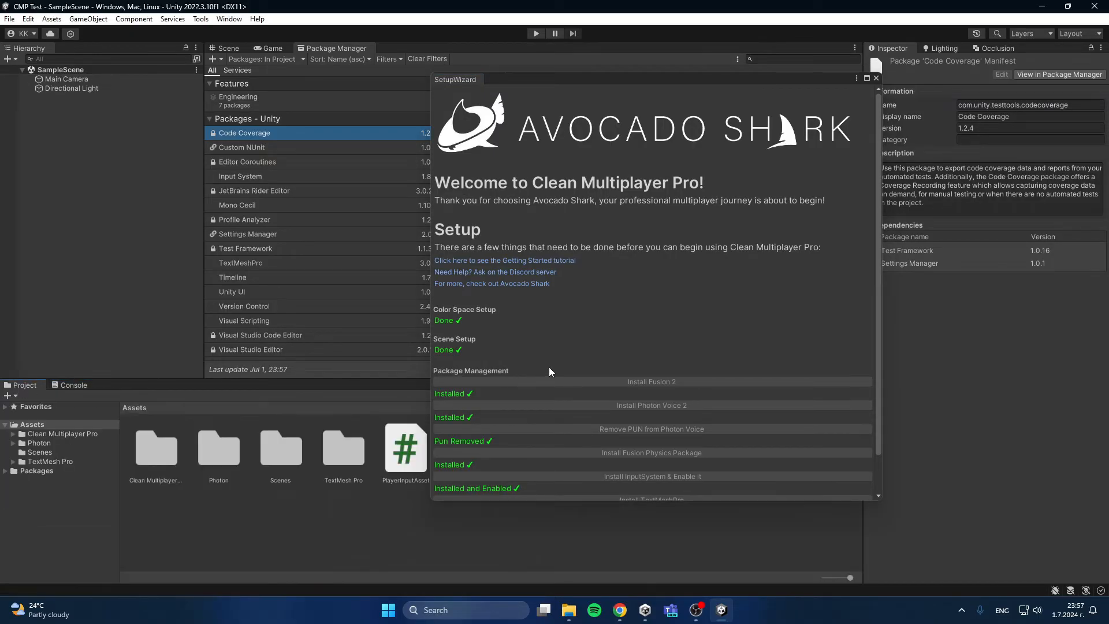
Step: Install Cinemachine and Post Processing through the setup wizard
scroll(549, 366, down, 2)
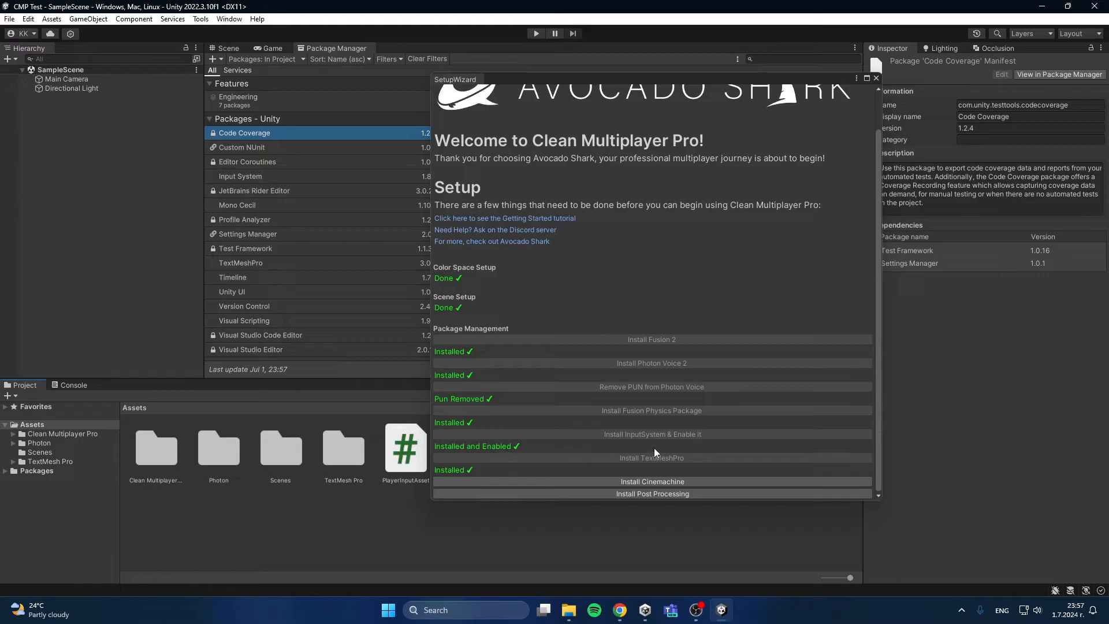
click(689, 482)
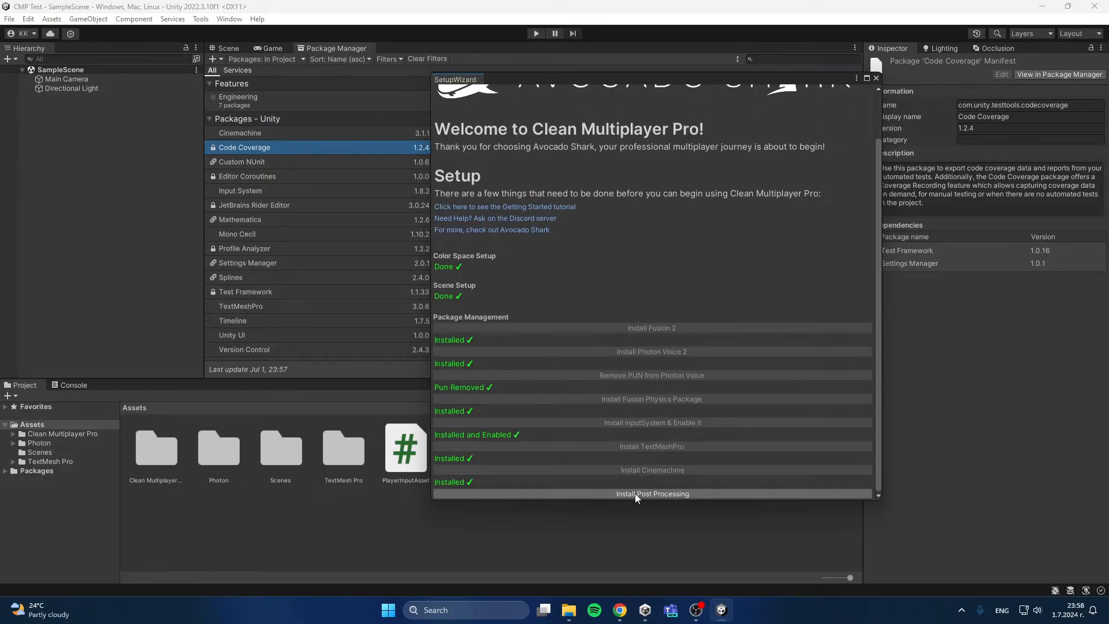
click(699, 494)
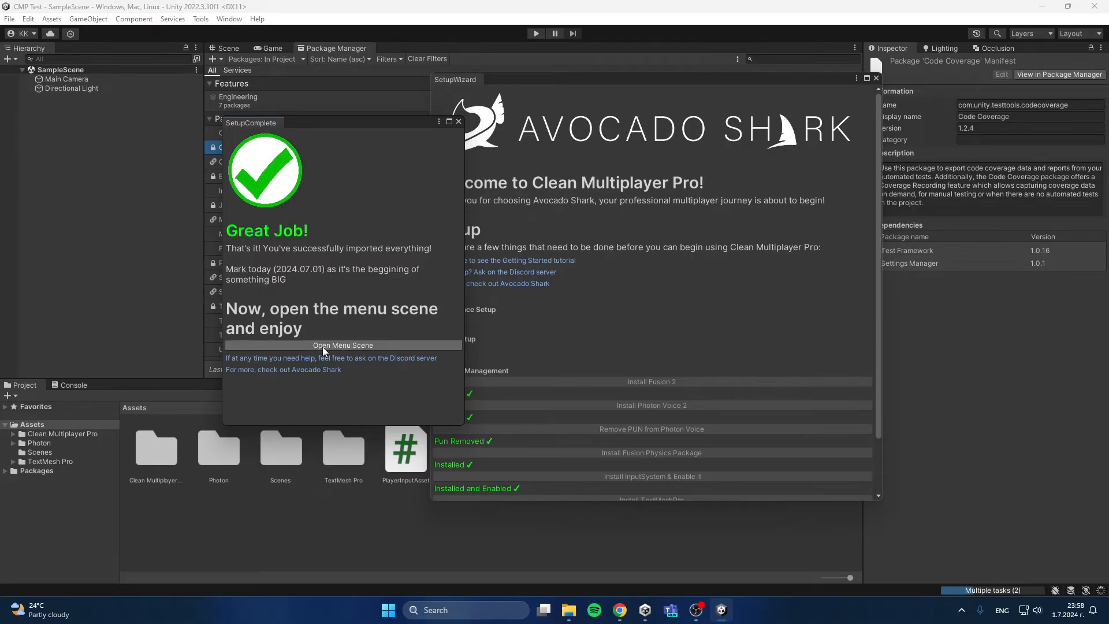
Step: Open the menu scene from the setup completion window and close both setup windows
click(345, 344)
click(456, 121)
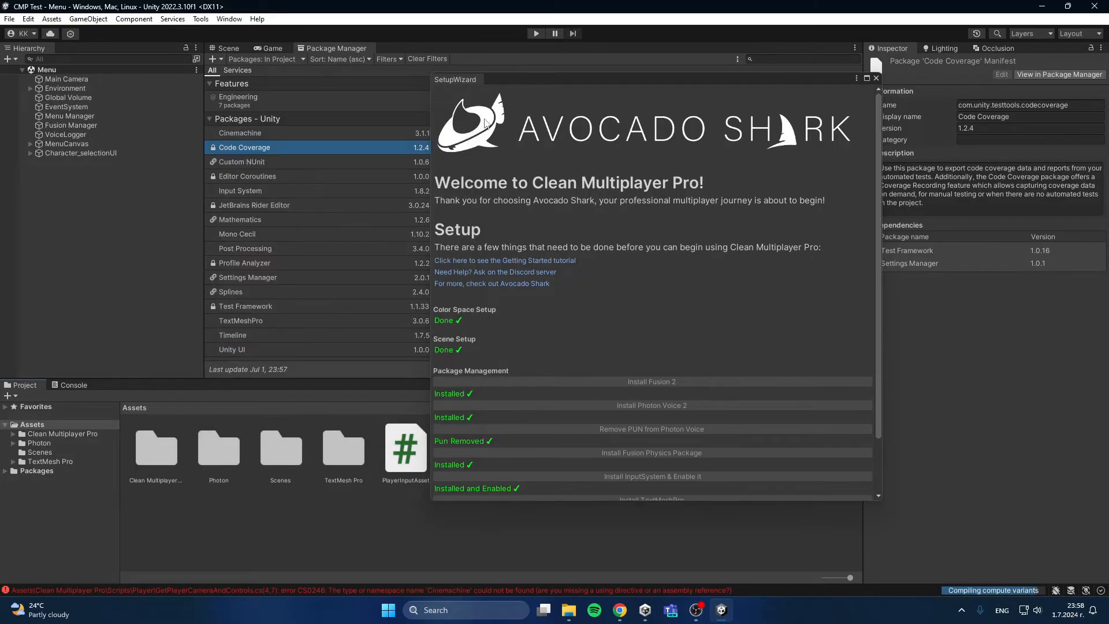
click(876, 79)
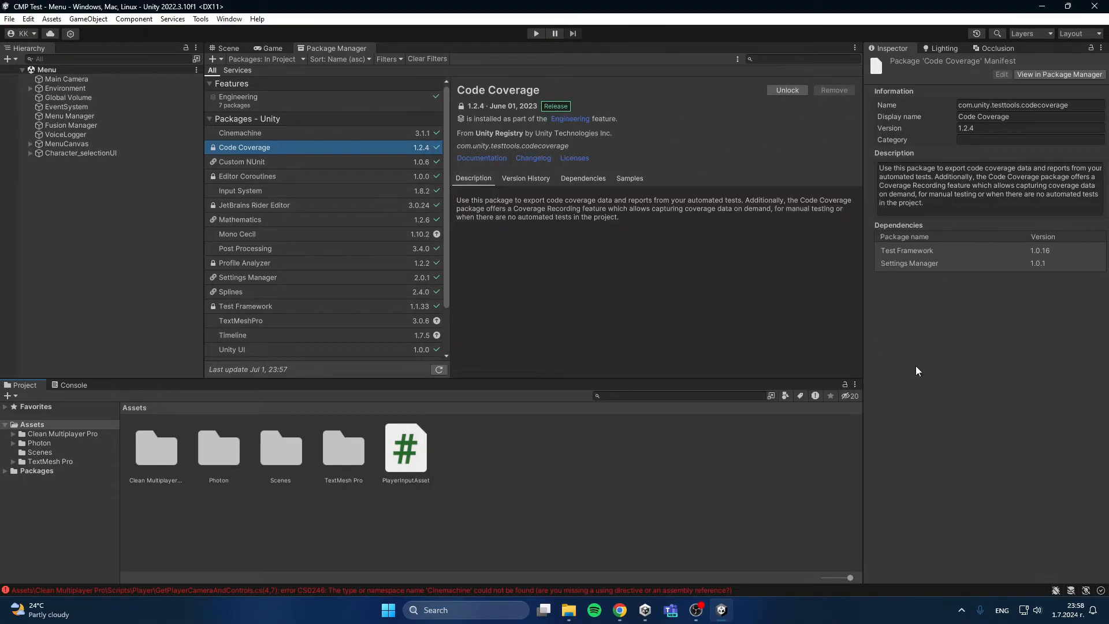
Step: View the menu scene in the Scene and Game views, and clear the console
click(229, 49)
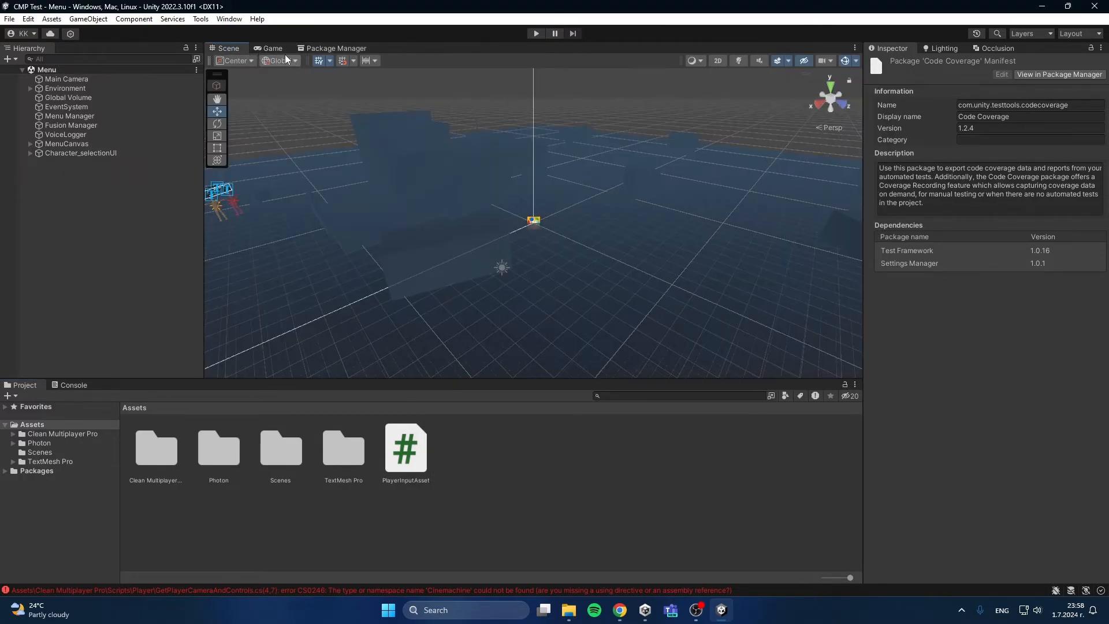
click(270, 48)
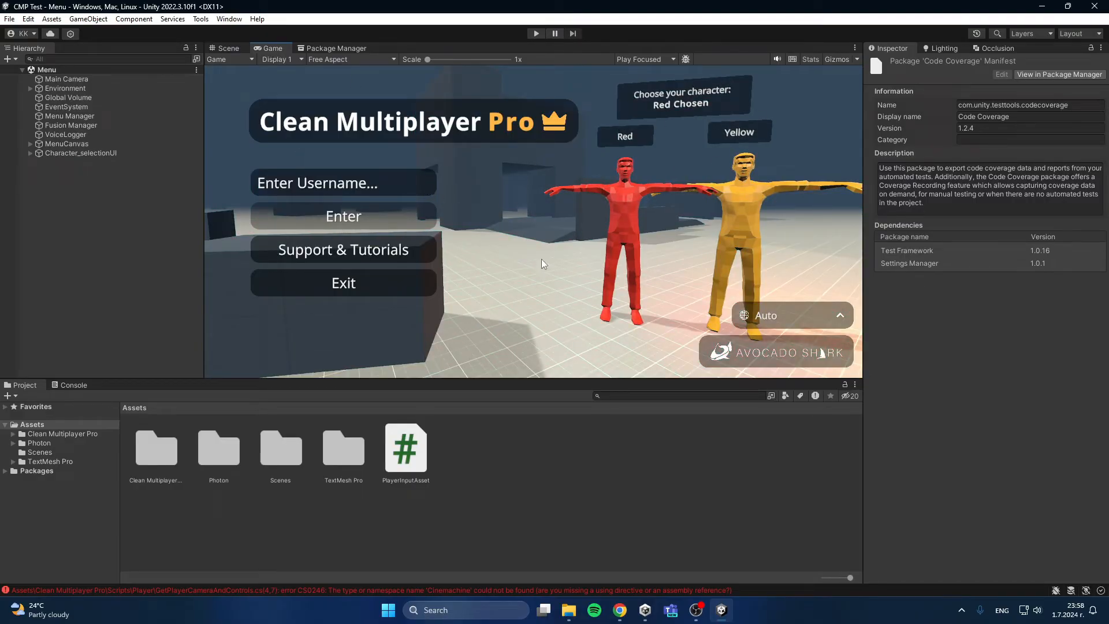
click(74, 384)
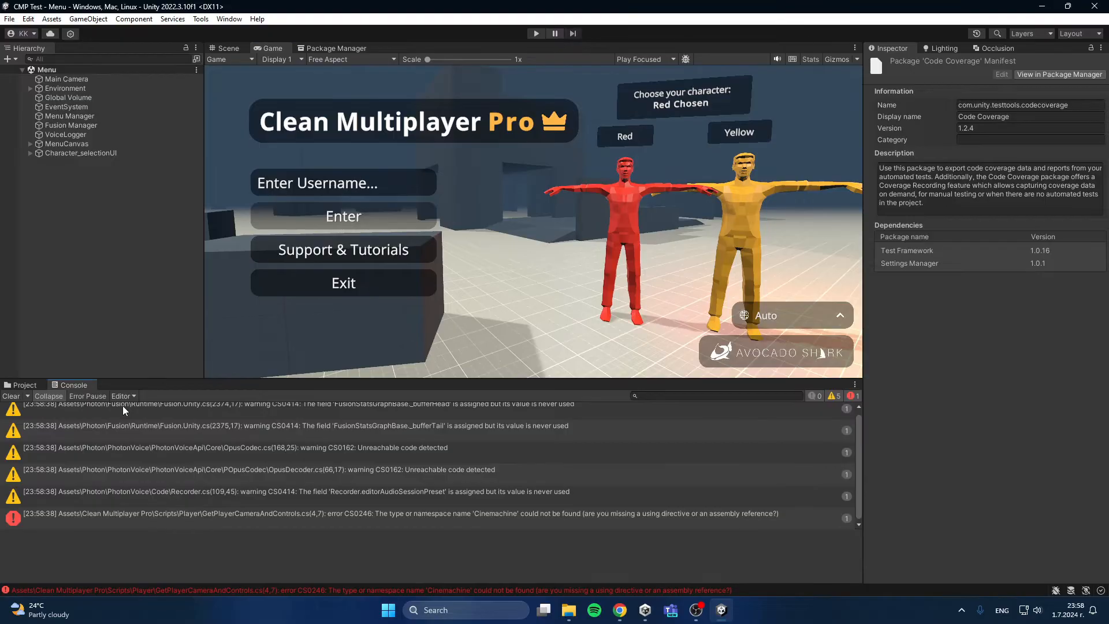
click(12, 396)
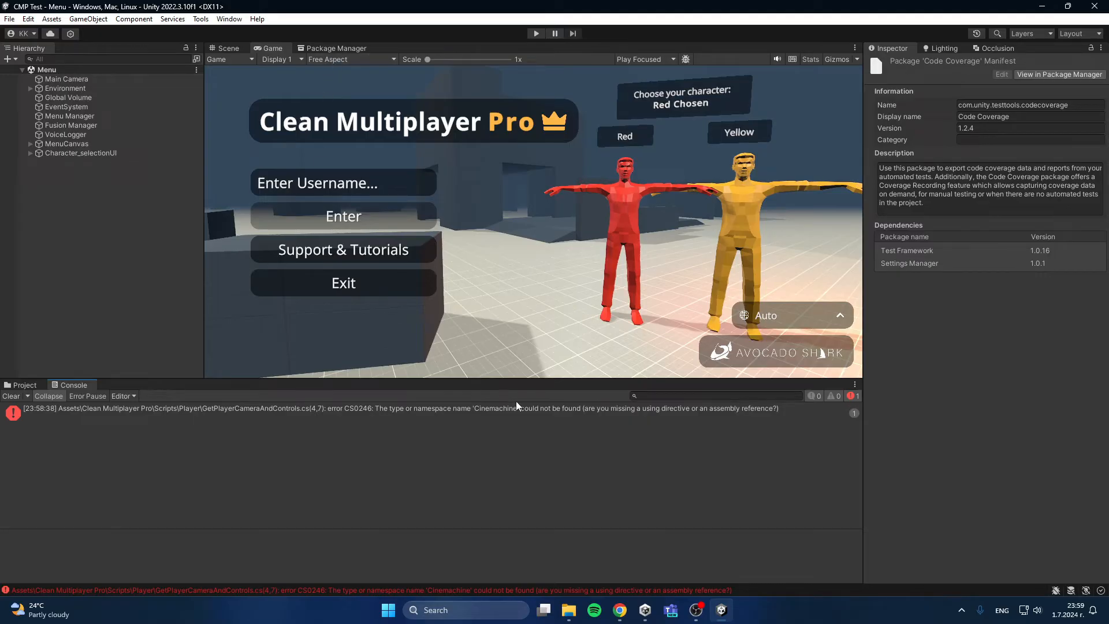
Step: Search the Unity Registry packages for "cine", remove the installed Cinemachine 3.1.1, and install Cinemachine 2.9.7 instead
click(332, 48)
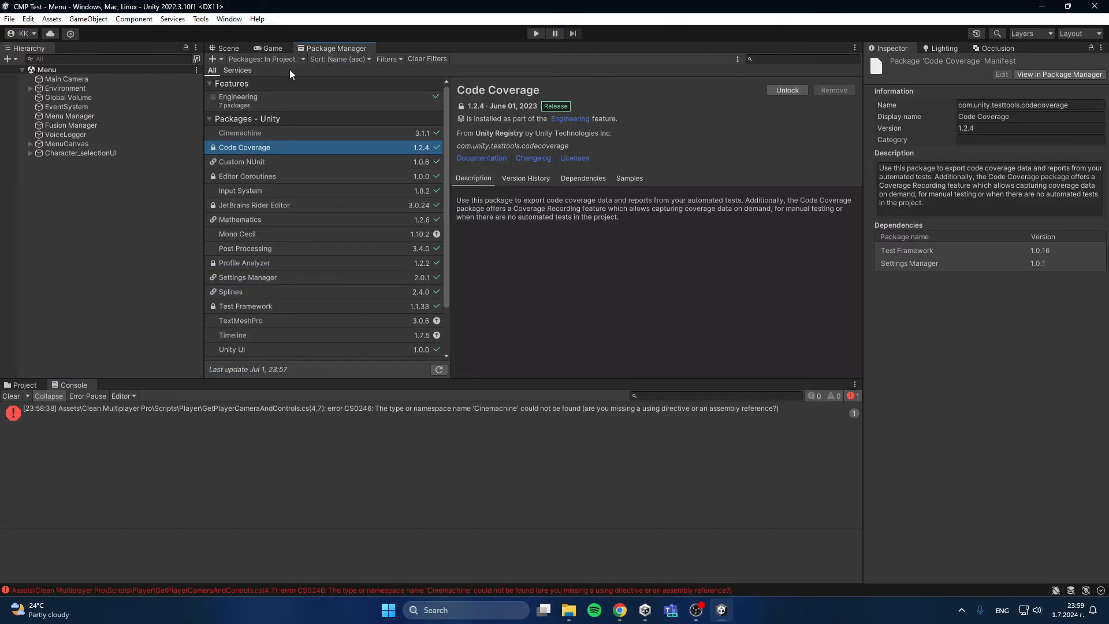
click(265, 60)
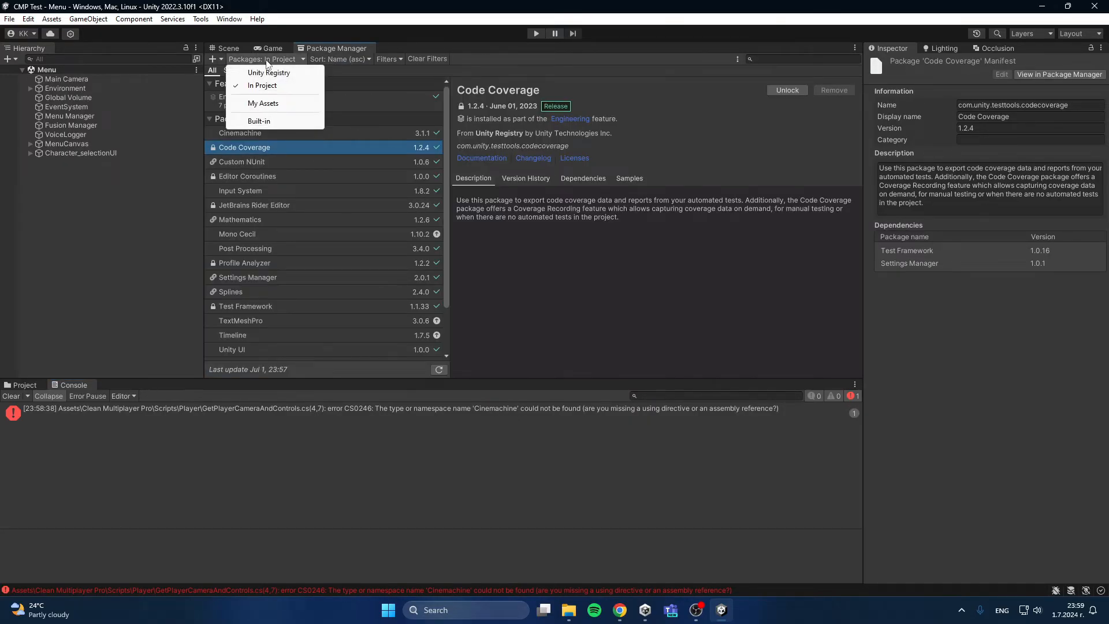
click(265, 71)
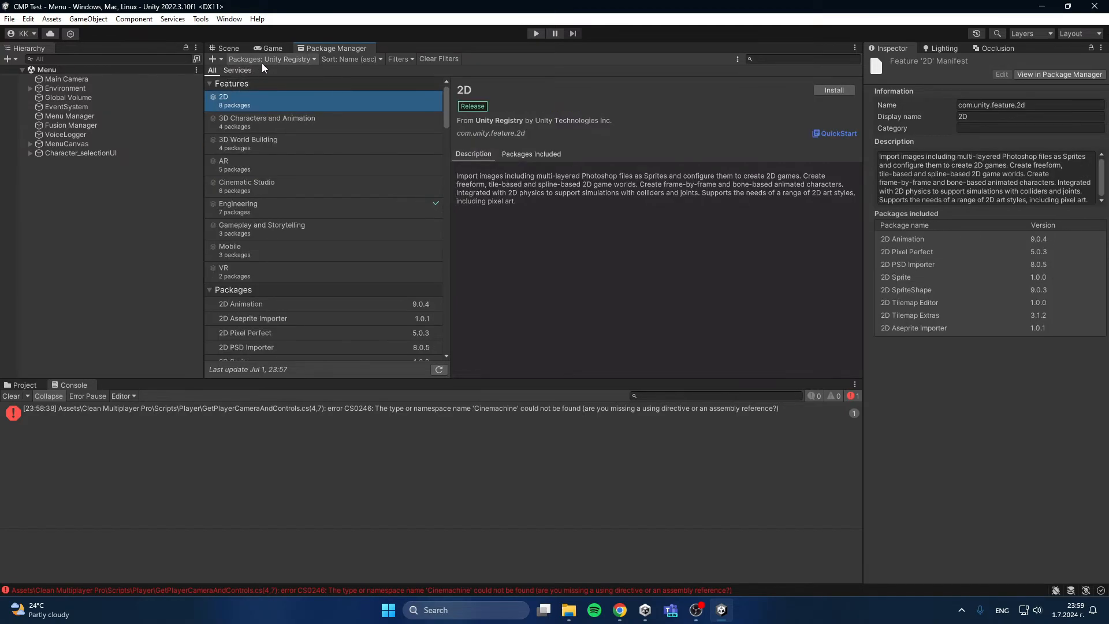
click(262, 60)
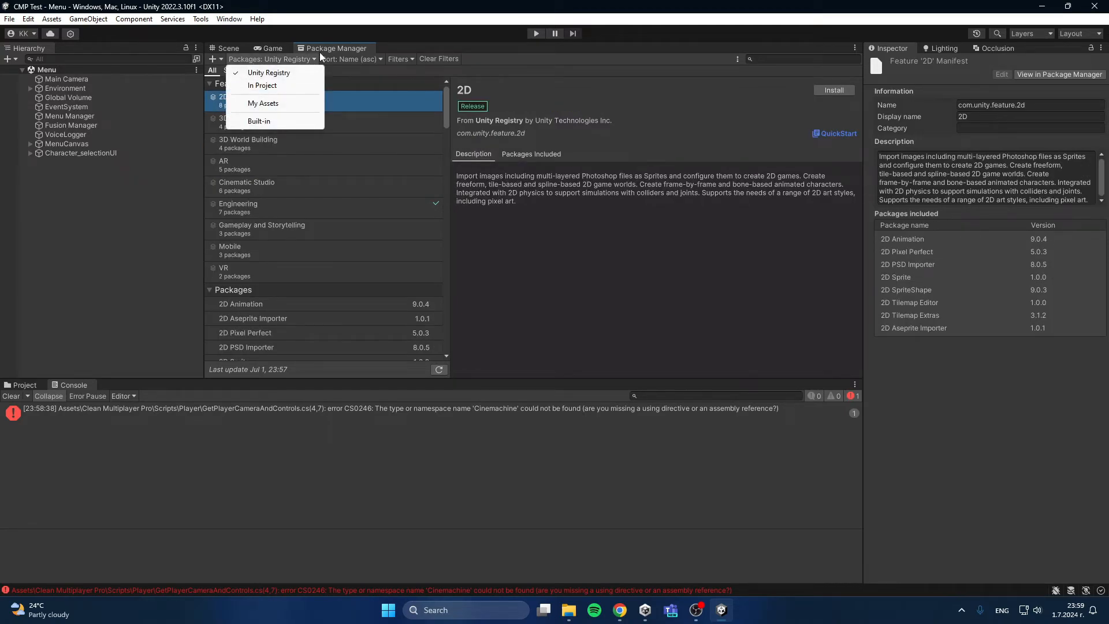
click(286, 74)
click(790, 60)
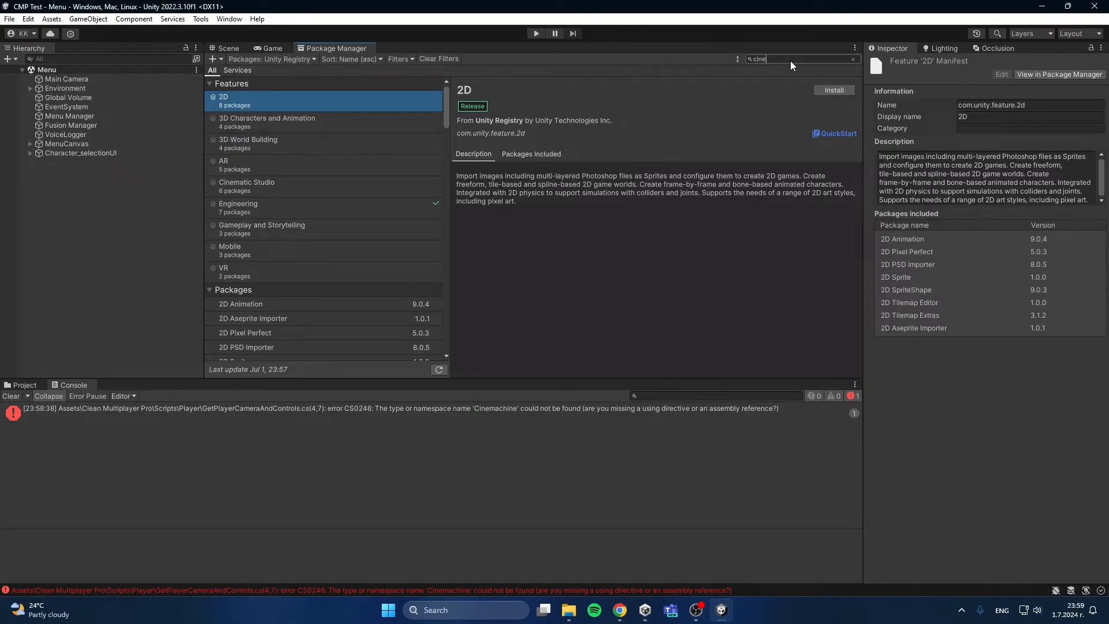
click(844, 90)
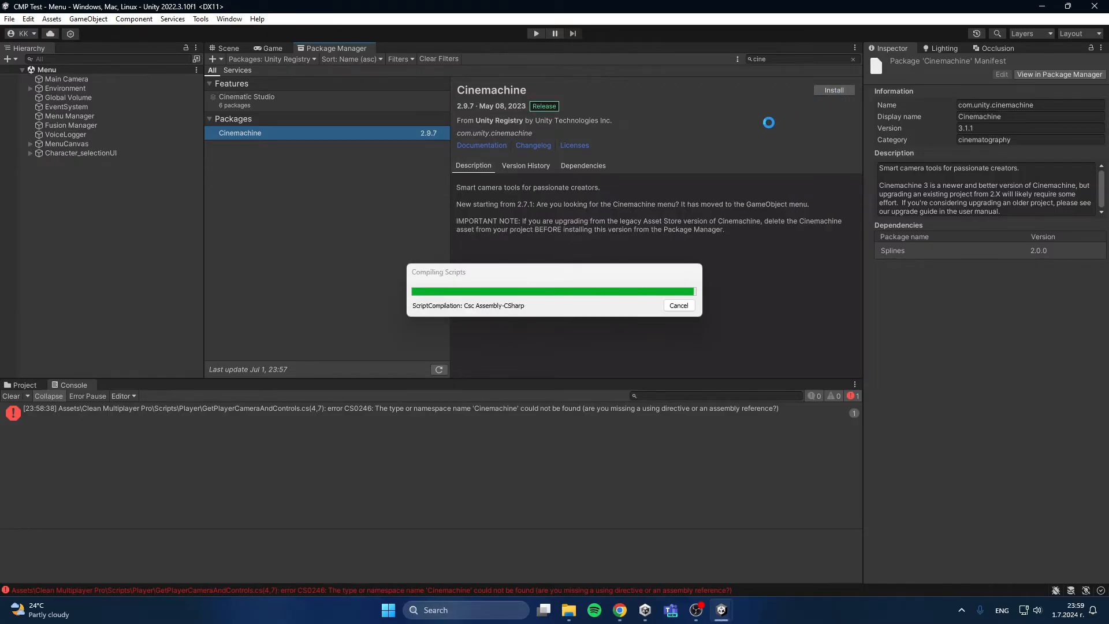
click(826, 91)
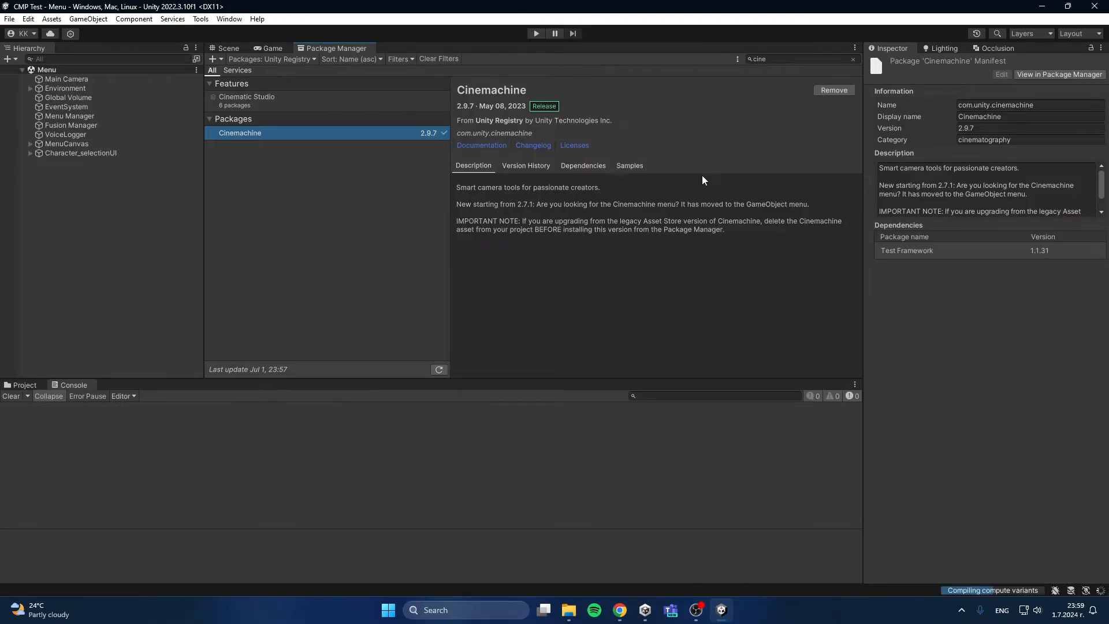
Step: Return to the Game view, clear the compiler warnings from the console, and show the project files
click(218, 50)
click(268, 47)
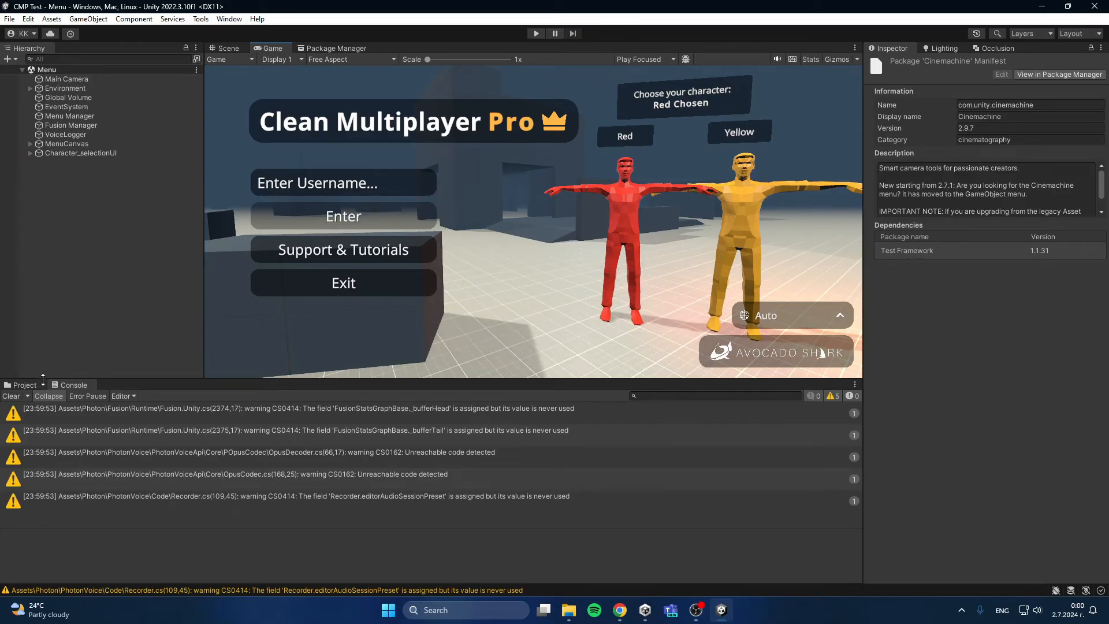
click(11, 396)
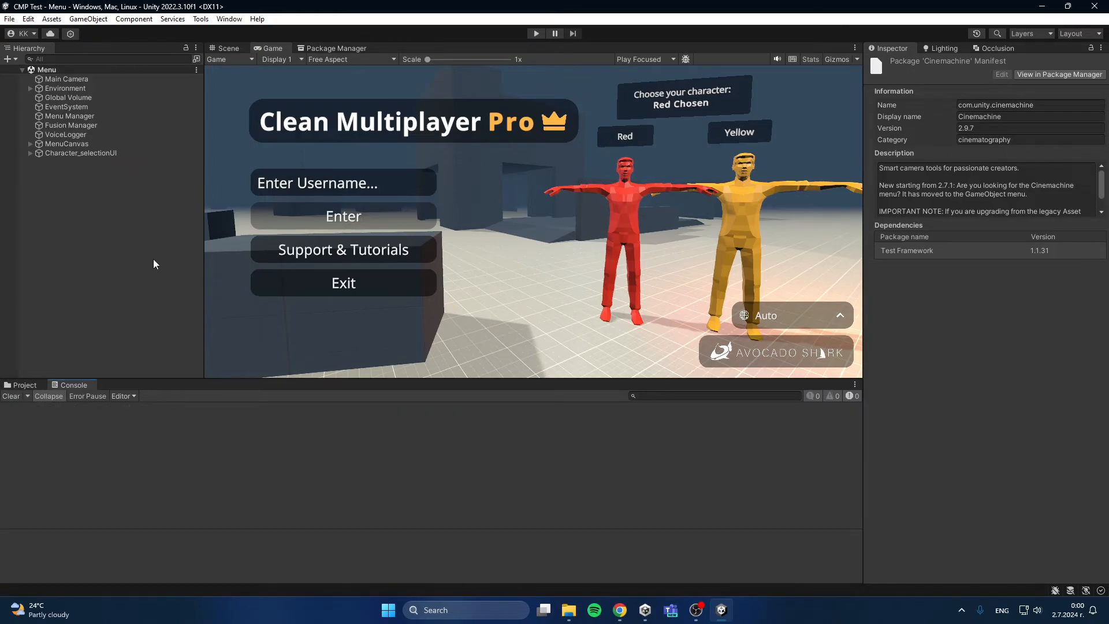
click(26, 385)
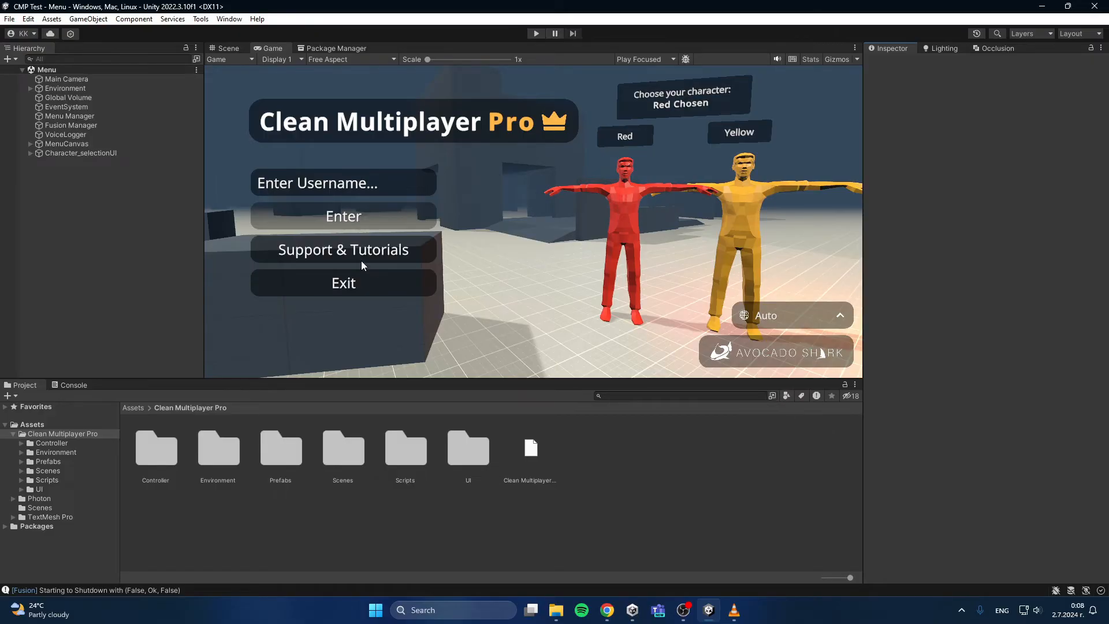
Step: Clear the Fusion log messages from the console and return to the Clean Multiplayer Pro folder
click(71, 384)
click(15, 396)
click(24, 385)
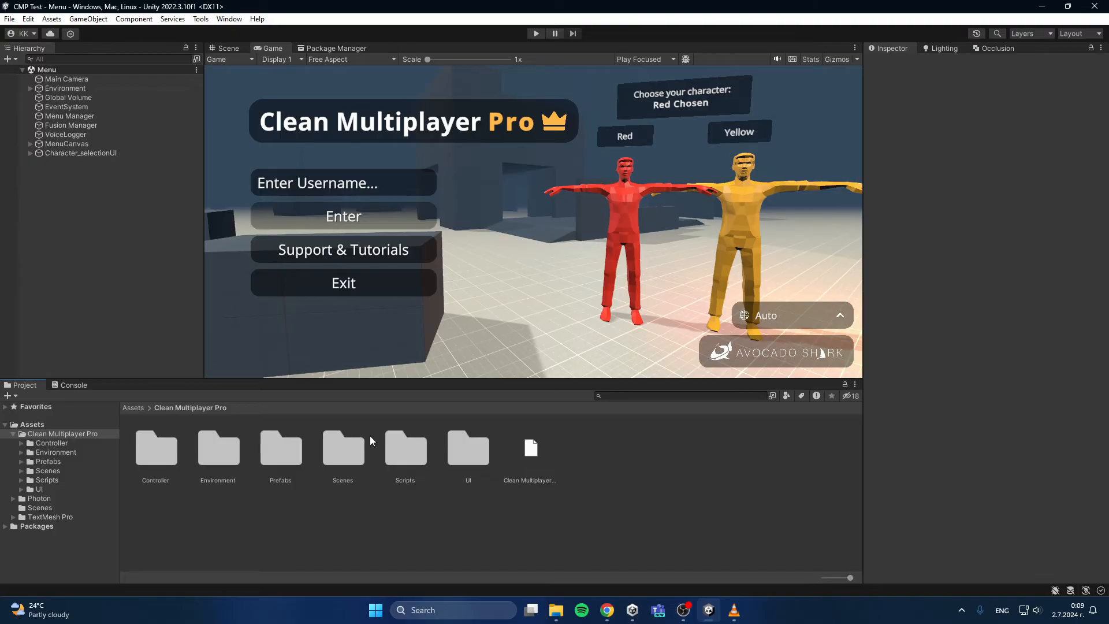
Step: Select all seven materials, from Ground Mat to White Material, in Clean Multiplayer Pro's Environment/Art/Materials folder
double_click(218, 453)
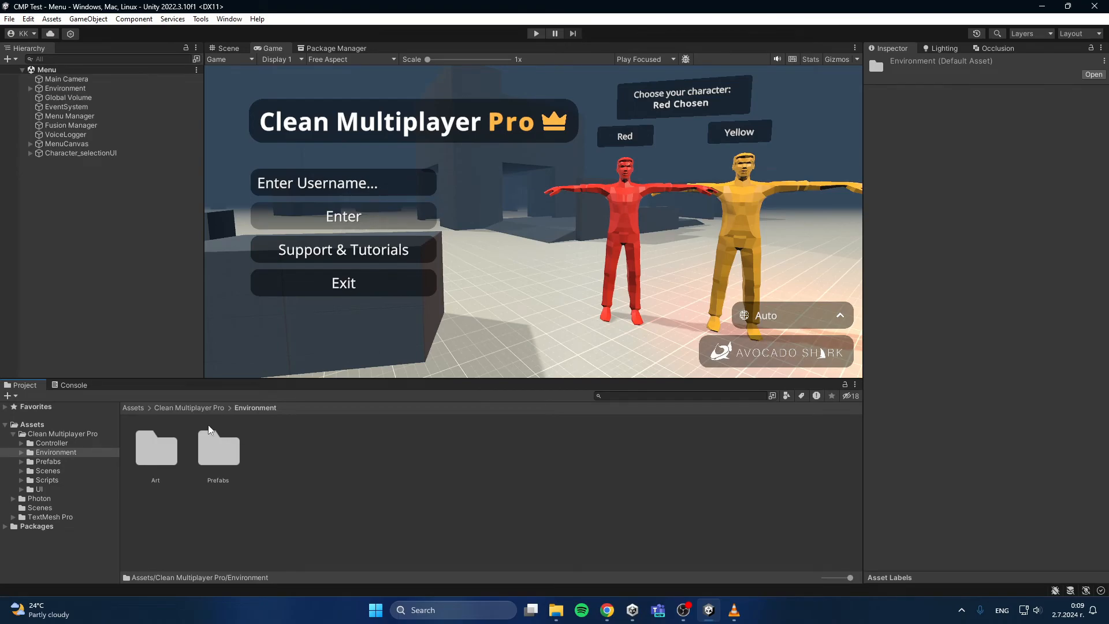
double_click(159, 449)
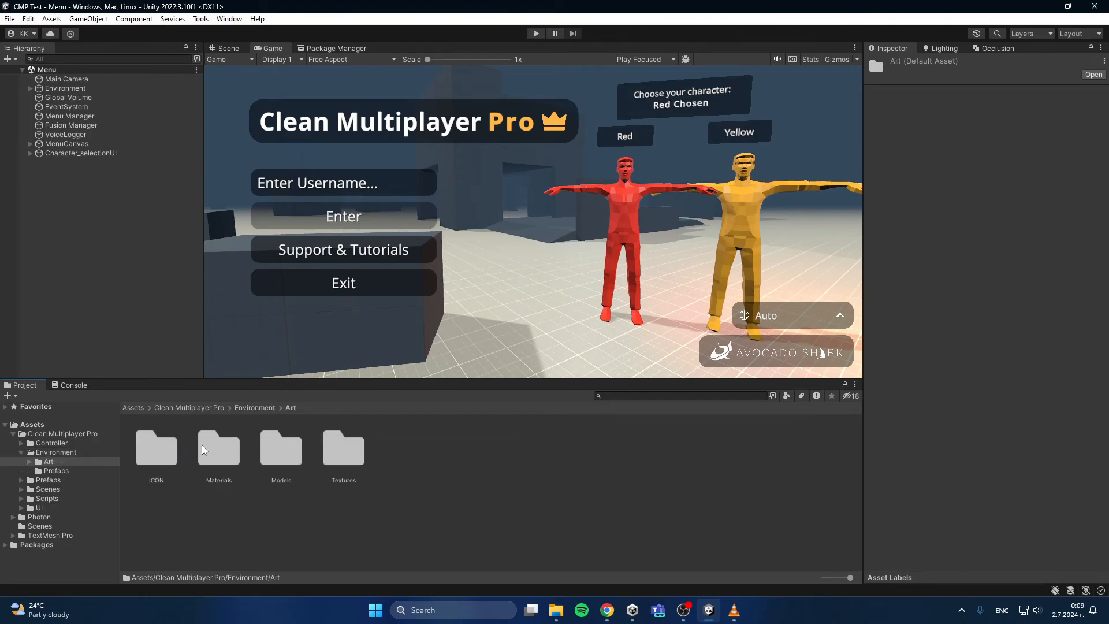
double_click(217, 454)
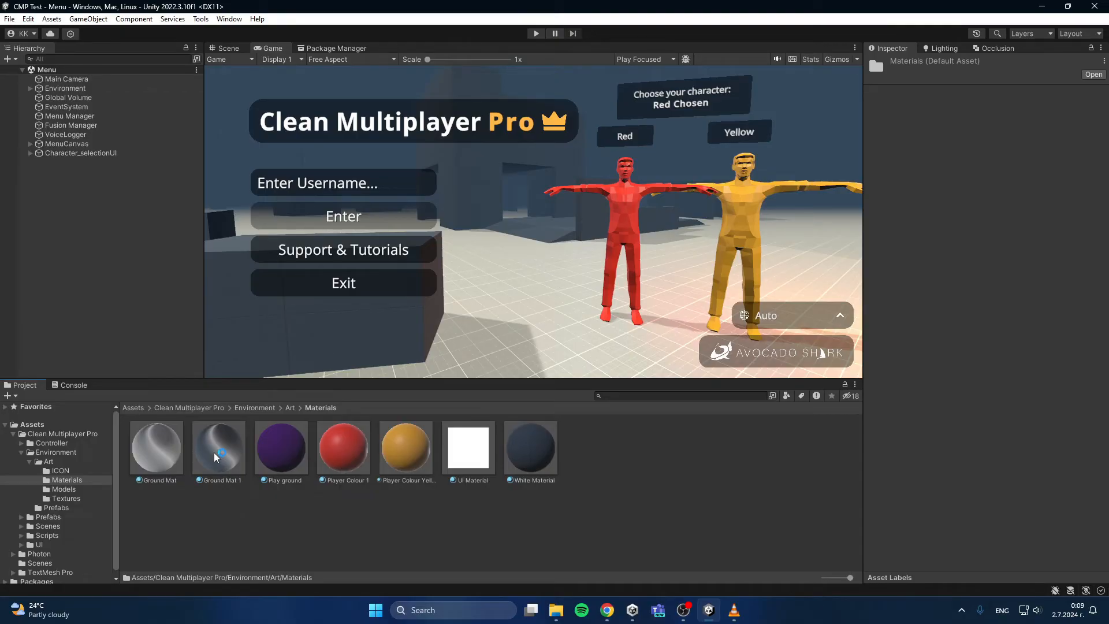
click(157, 454)
shift+click(532, 456)
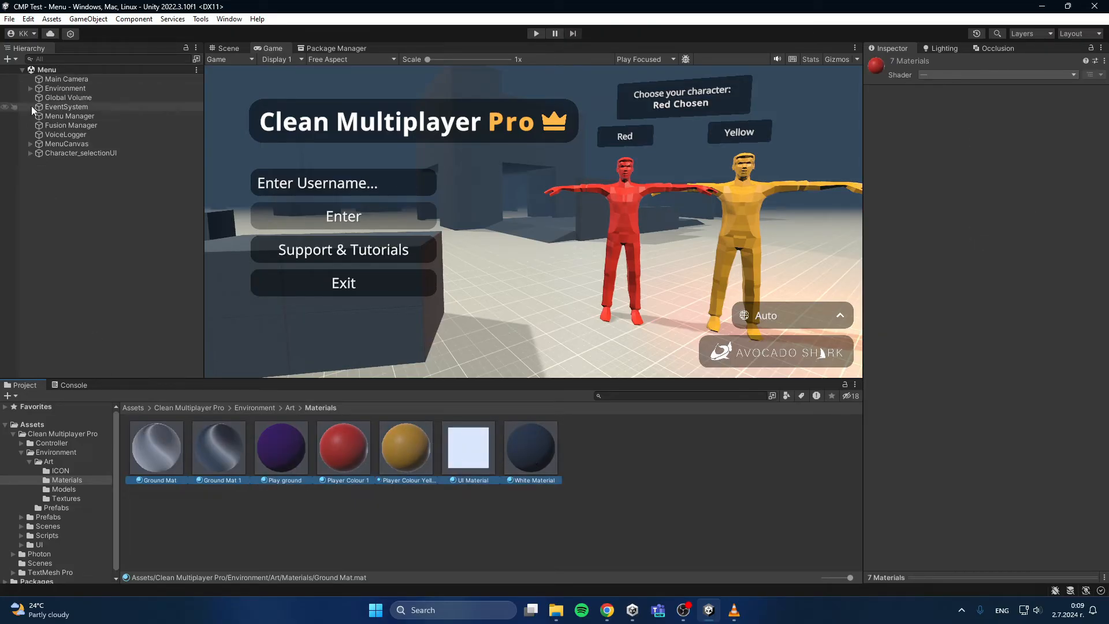
Step: View the Graphics Tier options among the editor's editing commands, keeping the current tier
click(26, 20)
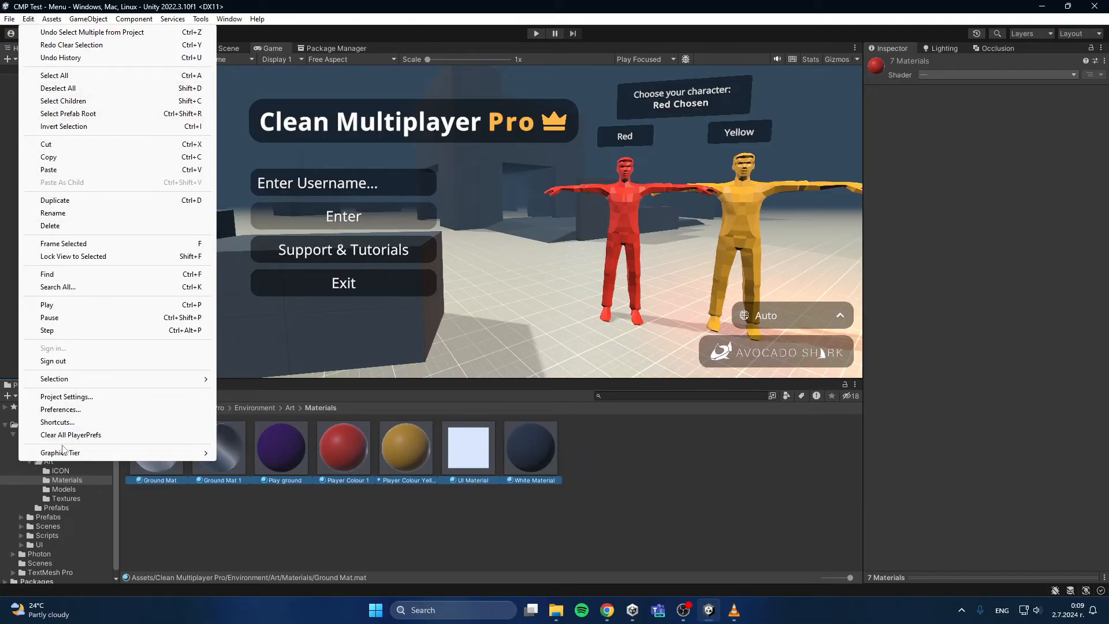
mouse_move(67, 454)
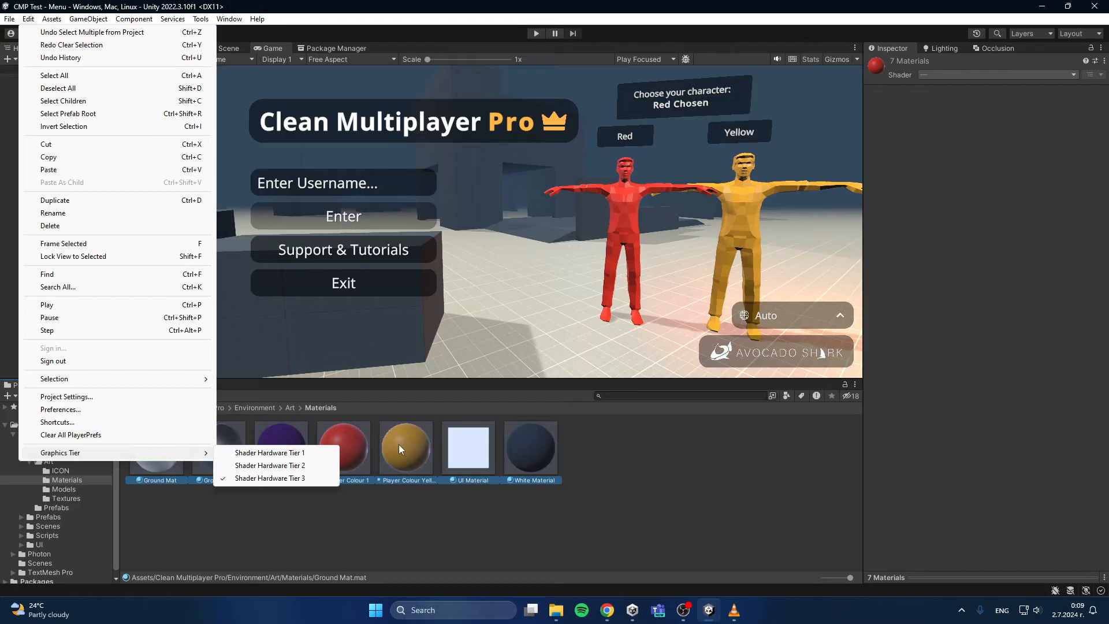
click(581, 462)
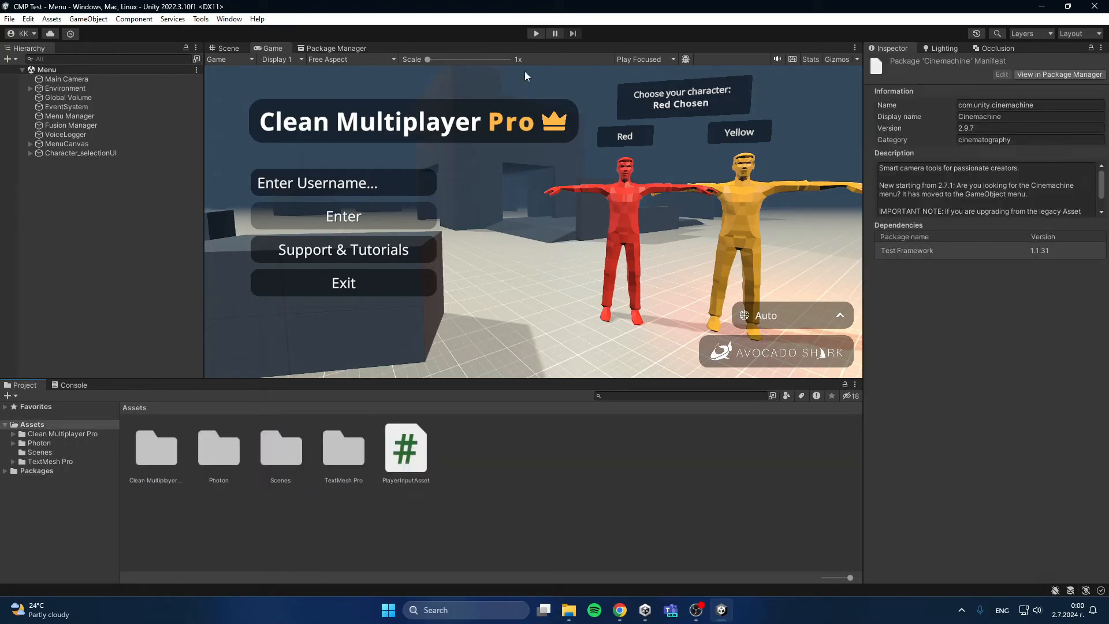
Step: Run the menu scene in Play mode, choose the Yellow character, and set the username to "wawddw"
click(533, 34)
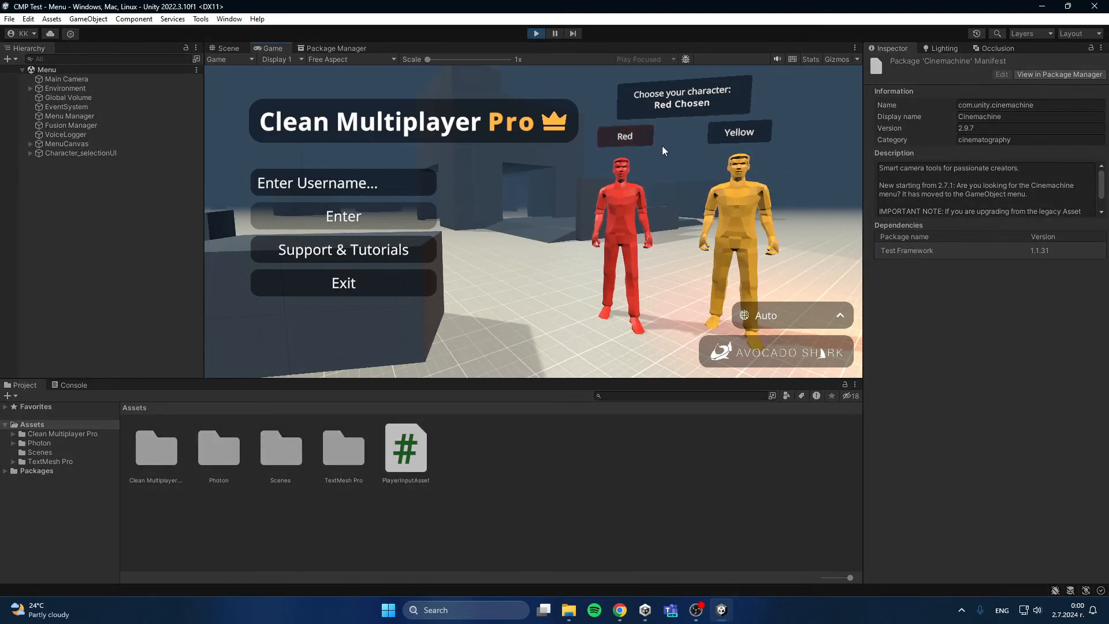
click(743, 132)
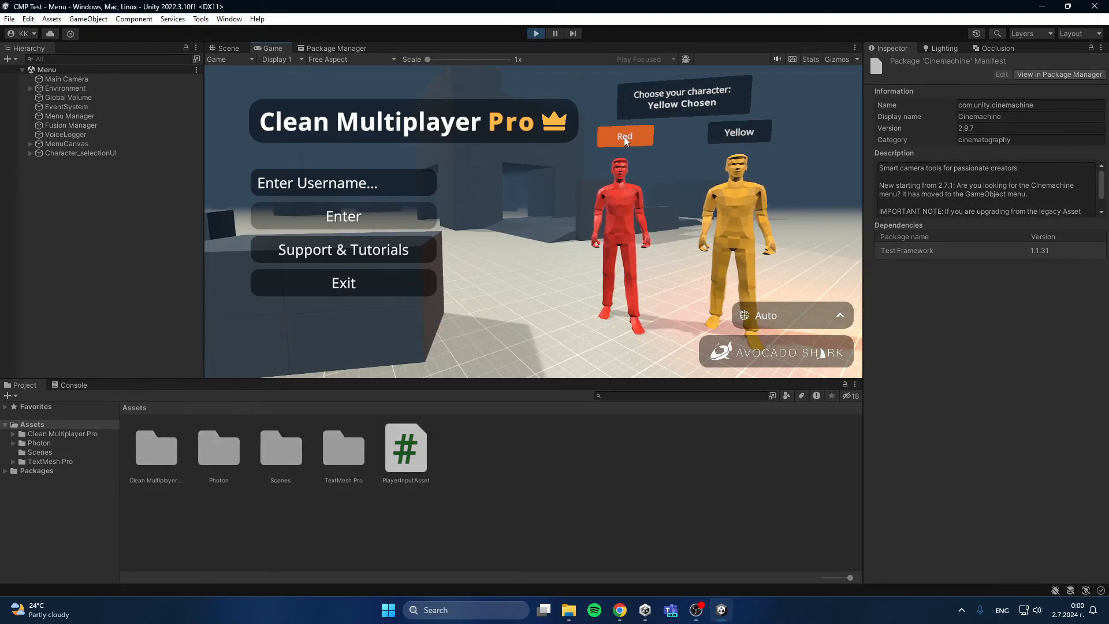
click(348, 193)
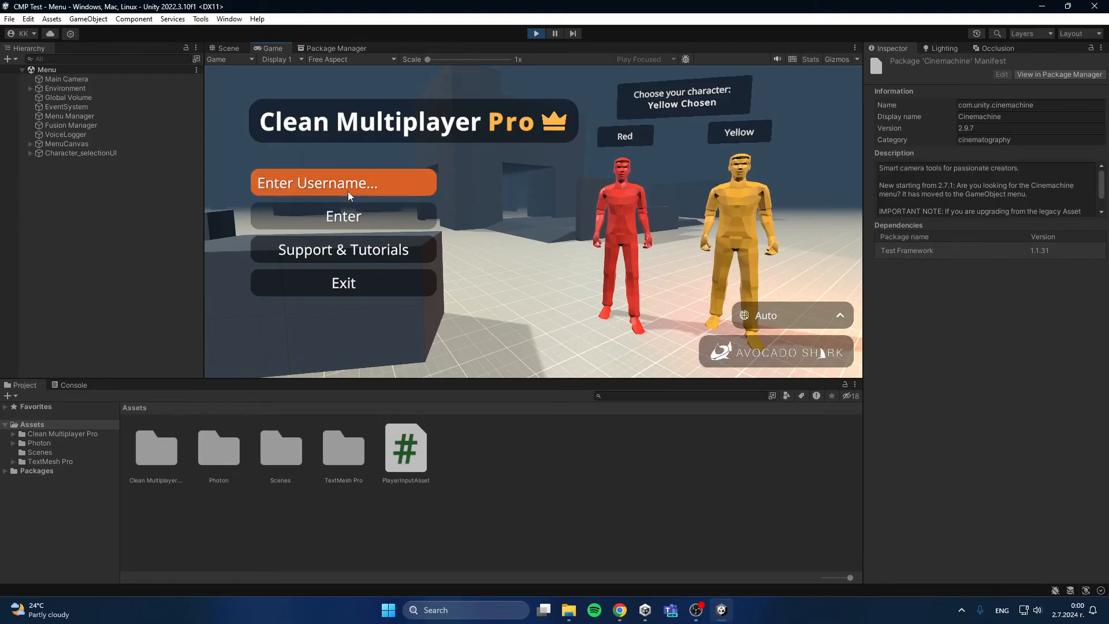
text(wawddw)
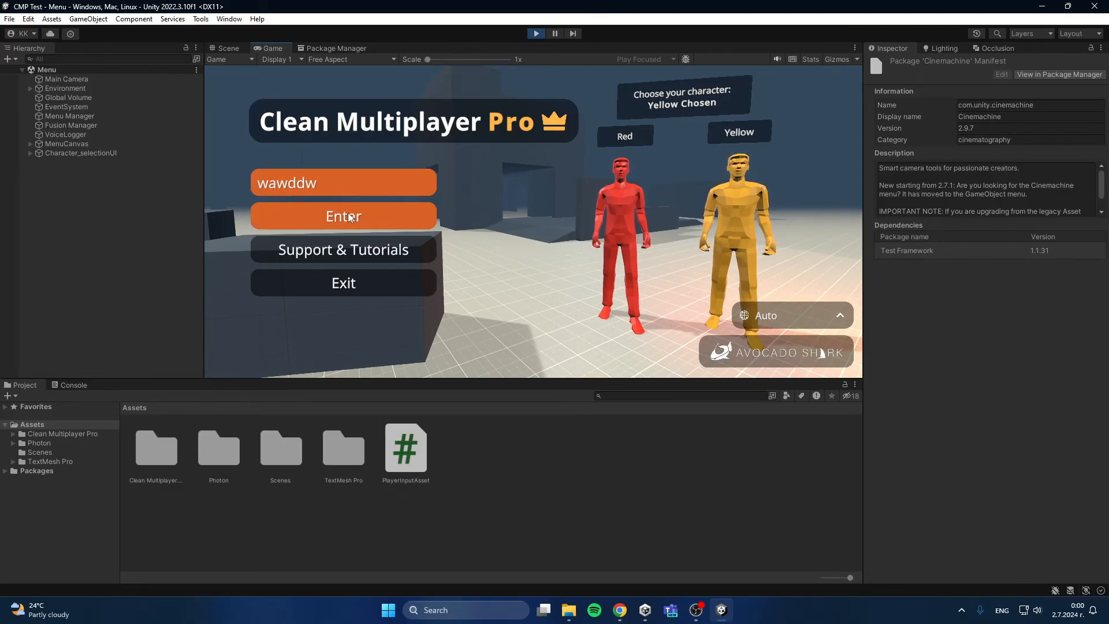
Step: Look through the server region options, keep Auto, and enter the room lobby
click(772, 312)
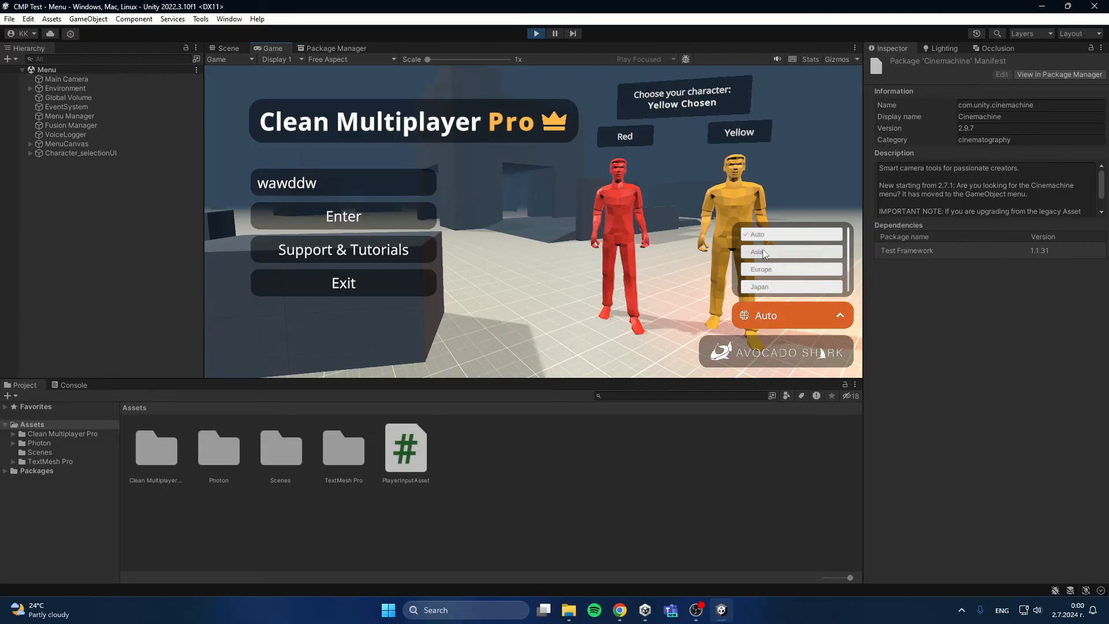
scroll(774, 278, down, 1)
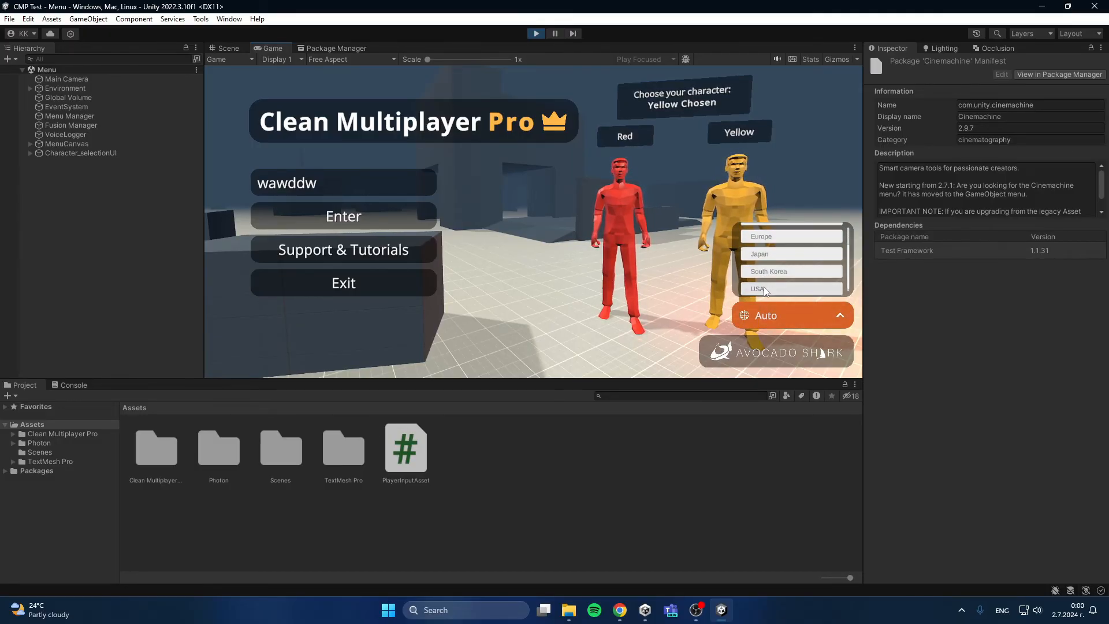
scroll(763, 286, up, 1)
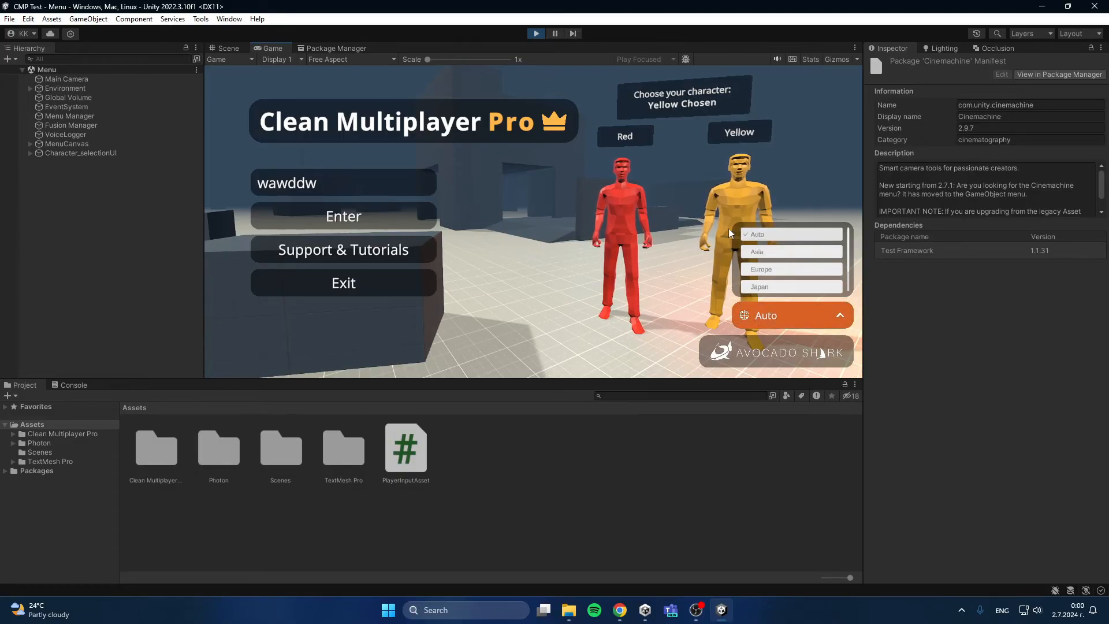
click(725, 205)
click(393, 218)
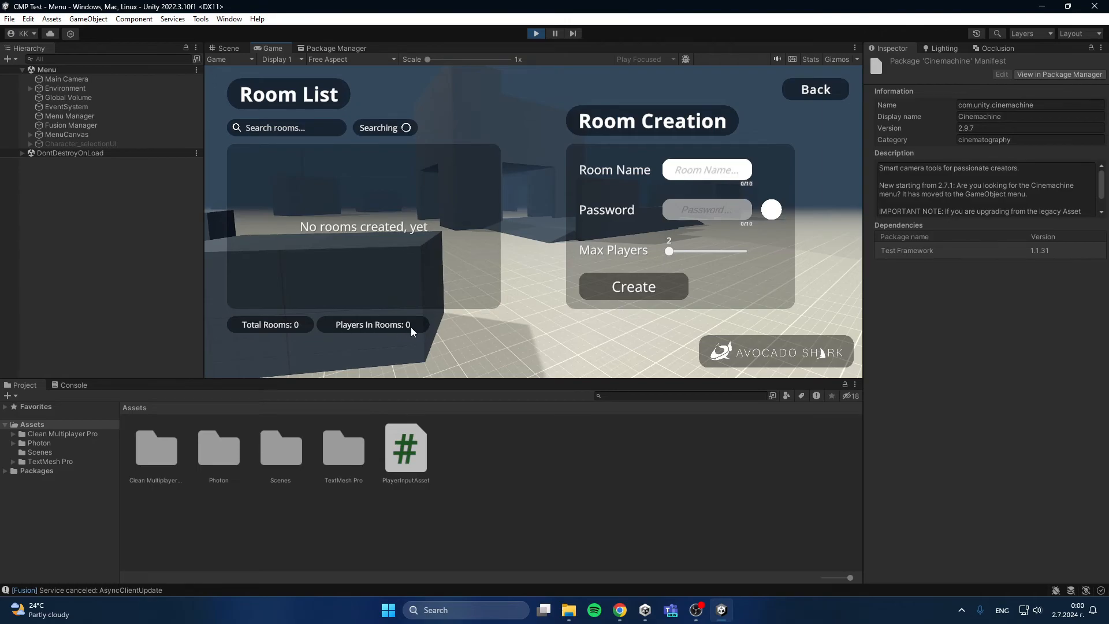
Step: Try the room list search with "dwdwdw" and clear the search text
click(278, 130)
text(dwdwdw)
key(BackSpace)
key(BackSpace)
key(BackSpace)
key(BackSpace)
key(BackSpace)
key(BackSpace)
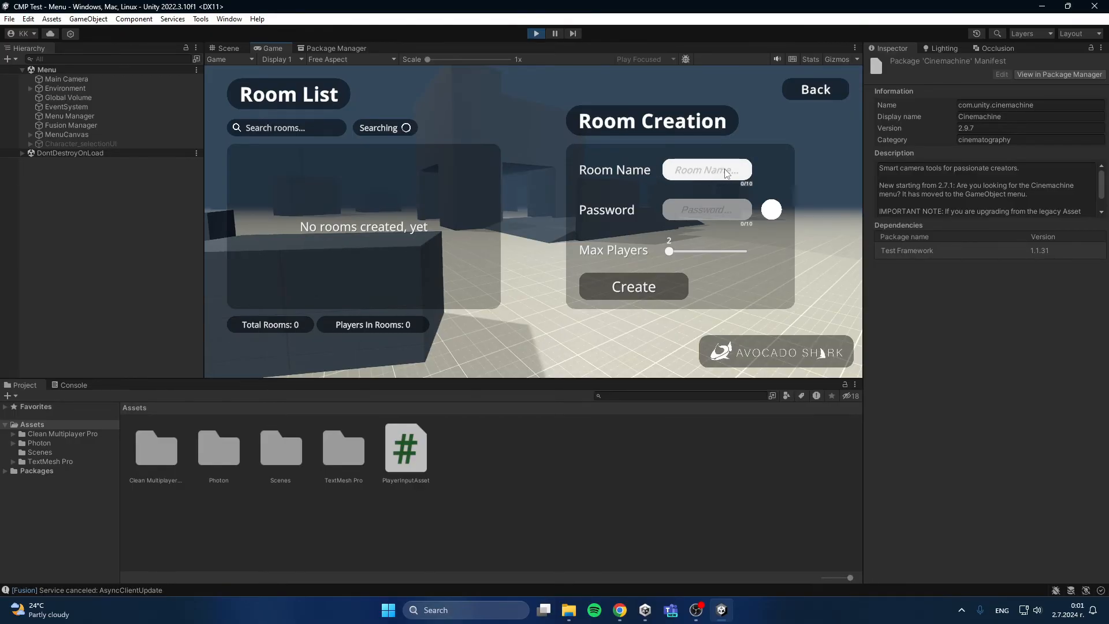
Step: Create a private room named "Cool room" with a room password and a maximum of 7 players
text(Cool room)
click(772, 209)
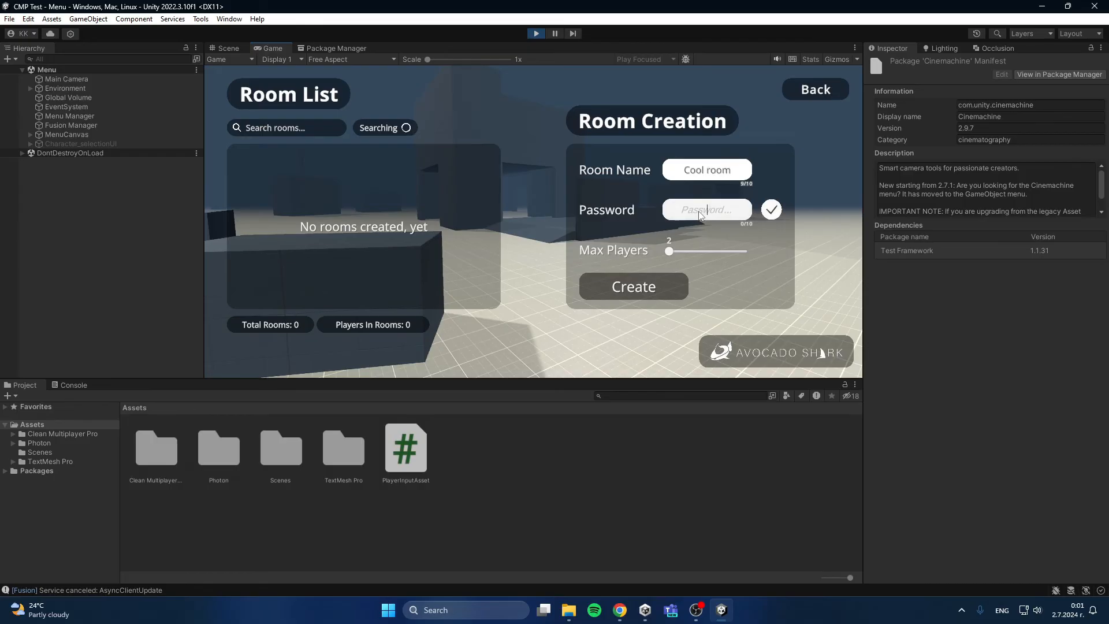
text(yopo)
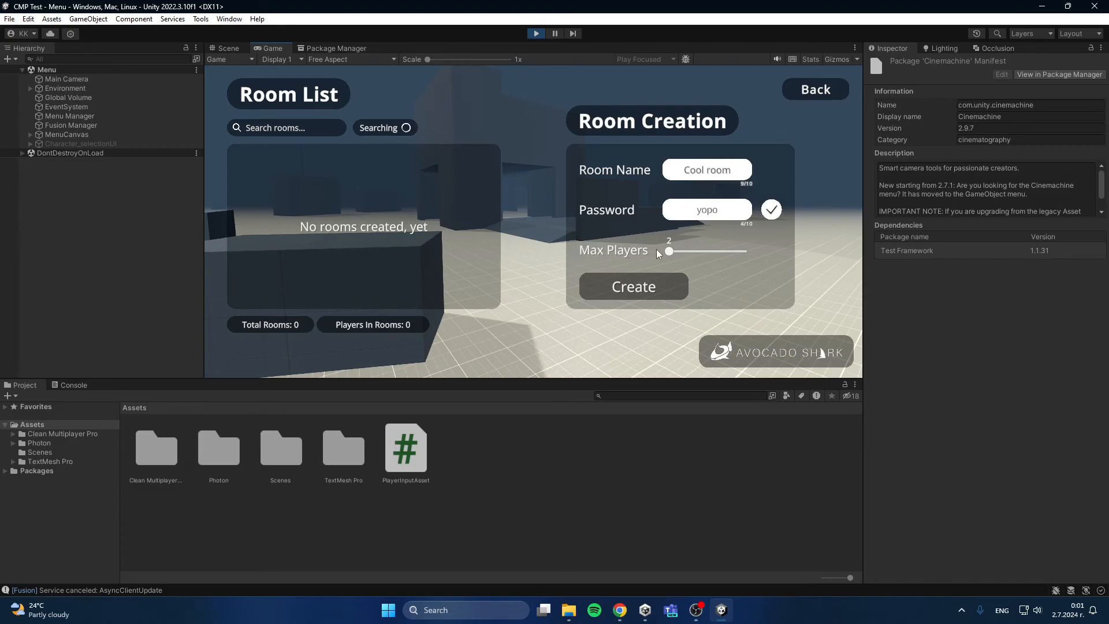
mouse_move(726, 254)
mouse_down()
mouse_move(695, 250)
mouse_move(716, 253)
mouse_up()
click(619, 292)
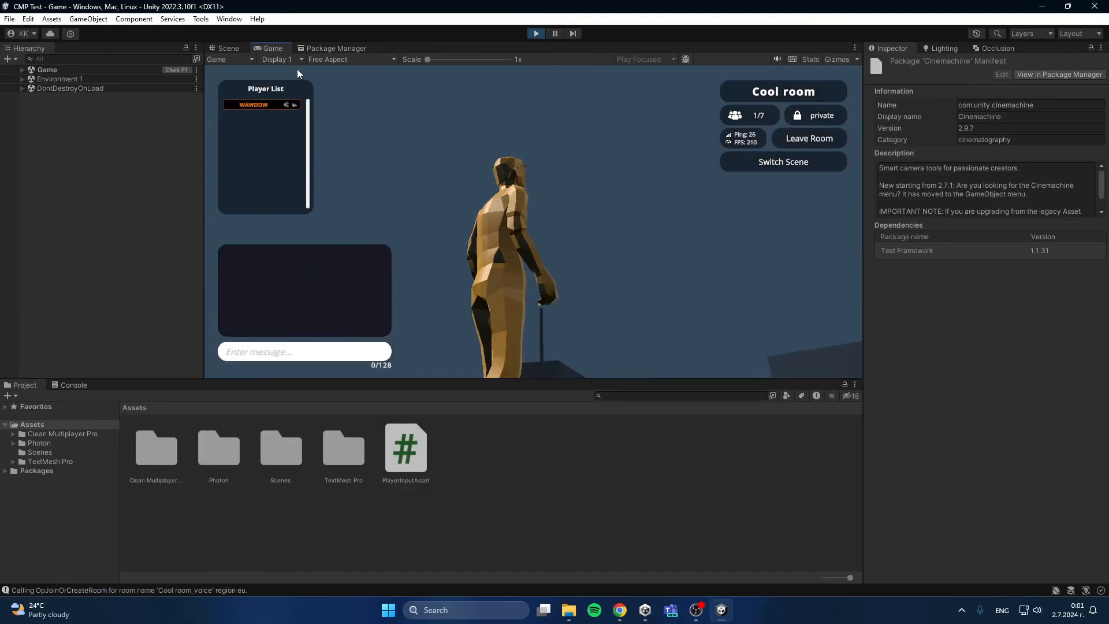
Step: Maximize the Game view, walk the character forward, and send the chat message "wwdaad"
double_click(283, 46)
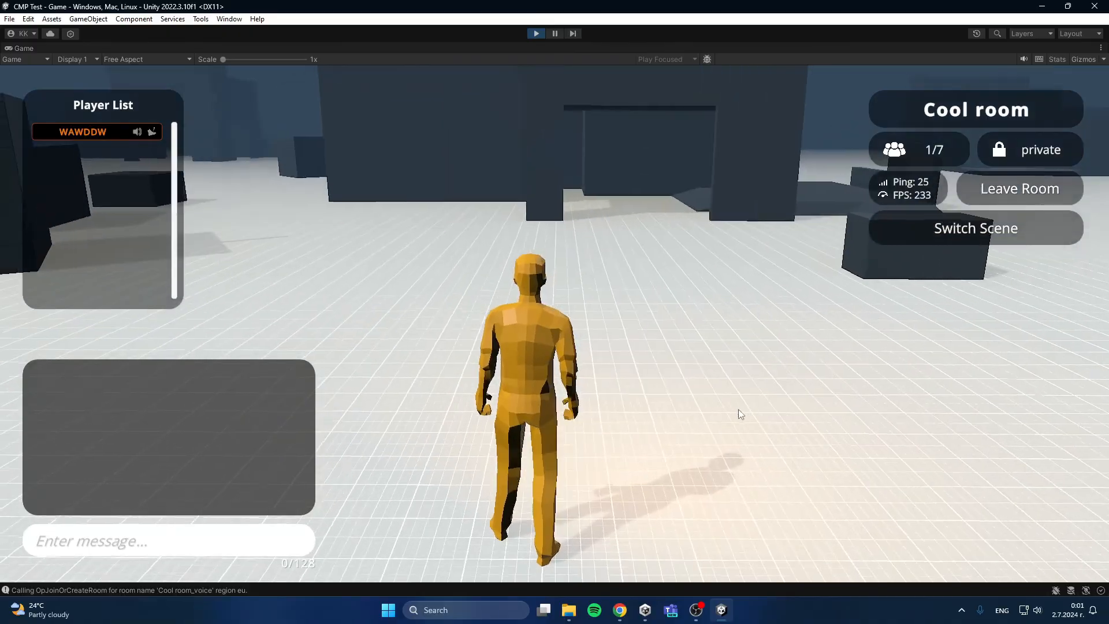
key(w)
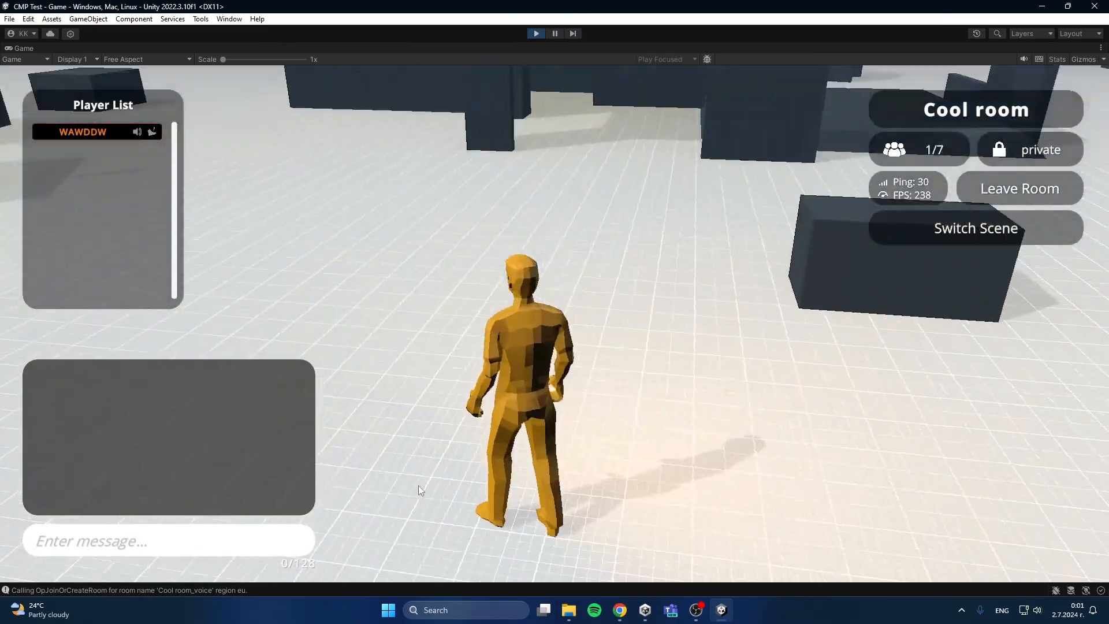
click(224, 547)
text(wwdaad)
key(Return)
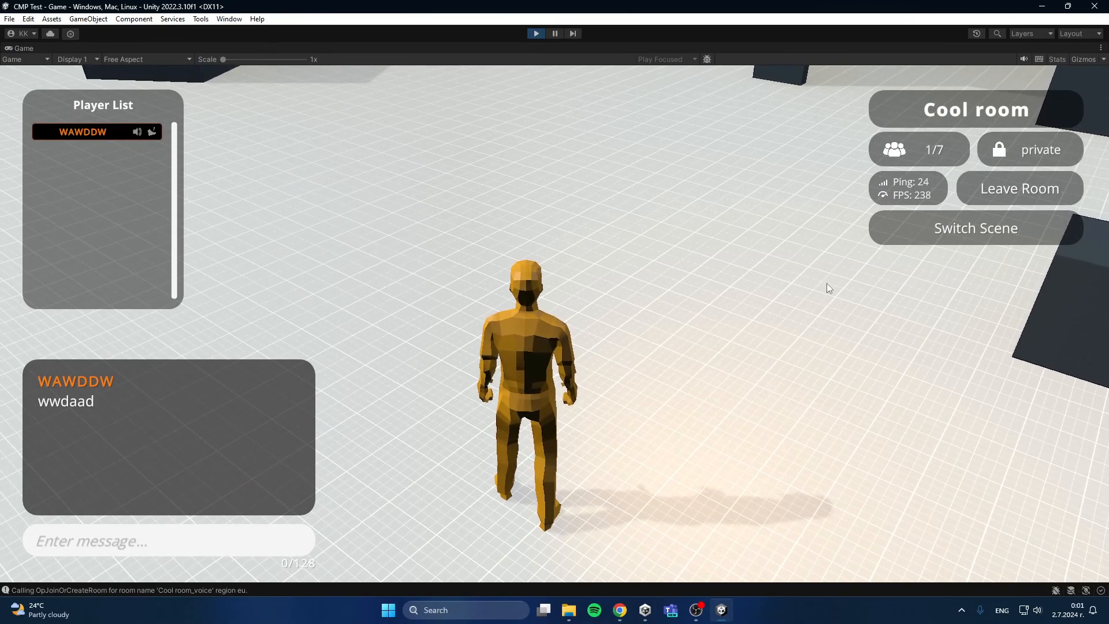
Step: Switch the room to the other environment scene, move the character there, and restore the Game view to its normal size
click(958, 228)
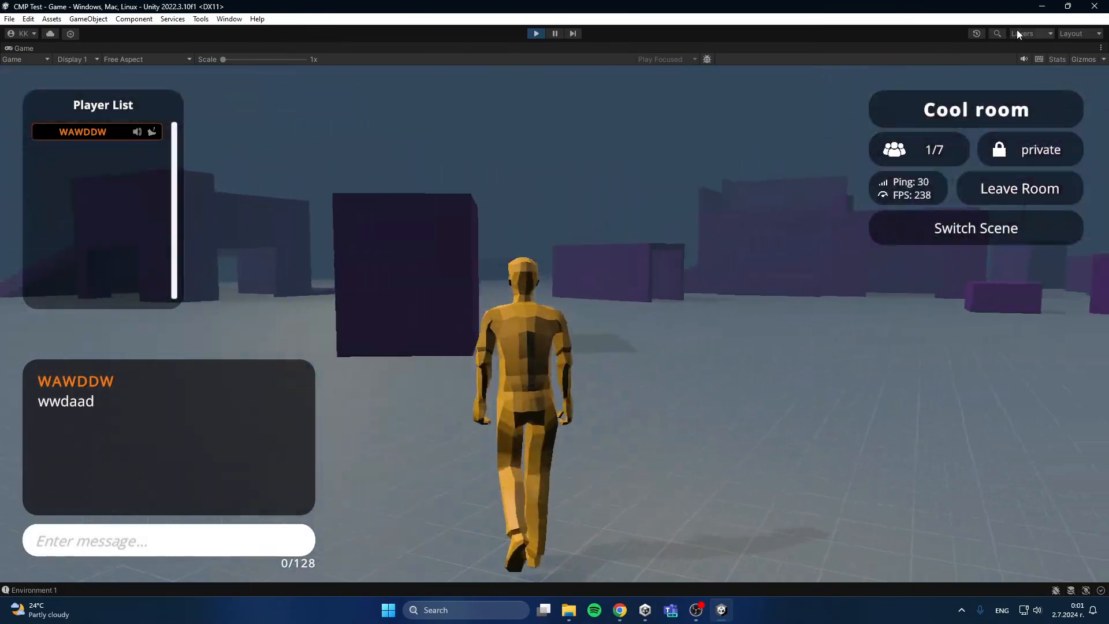
key(d)
key(d)
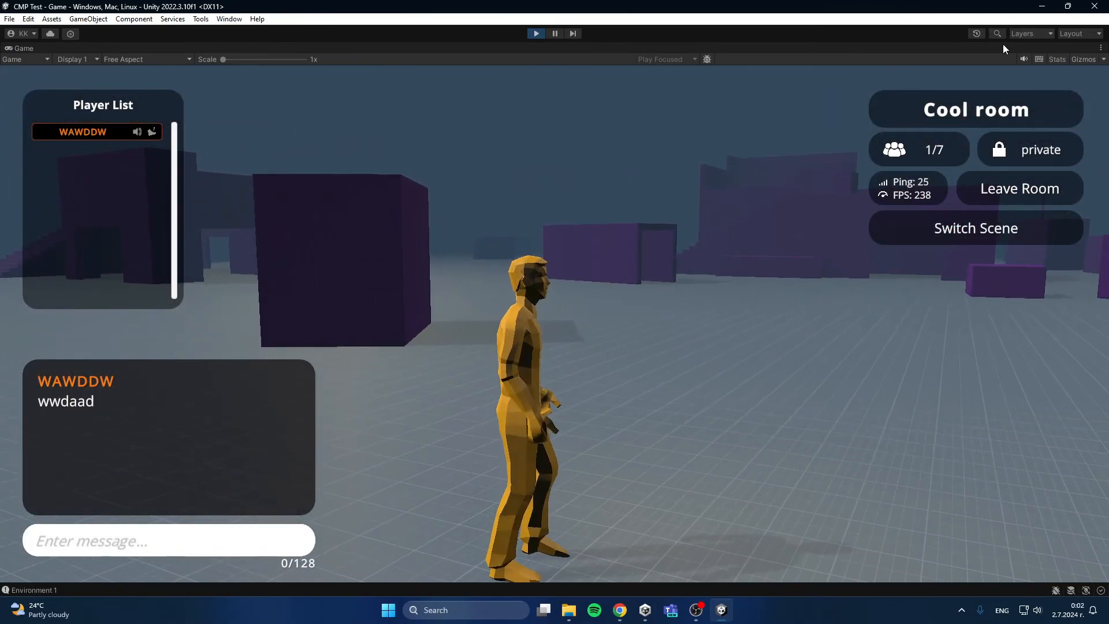
key(shift+space)
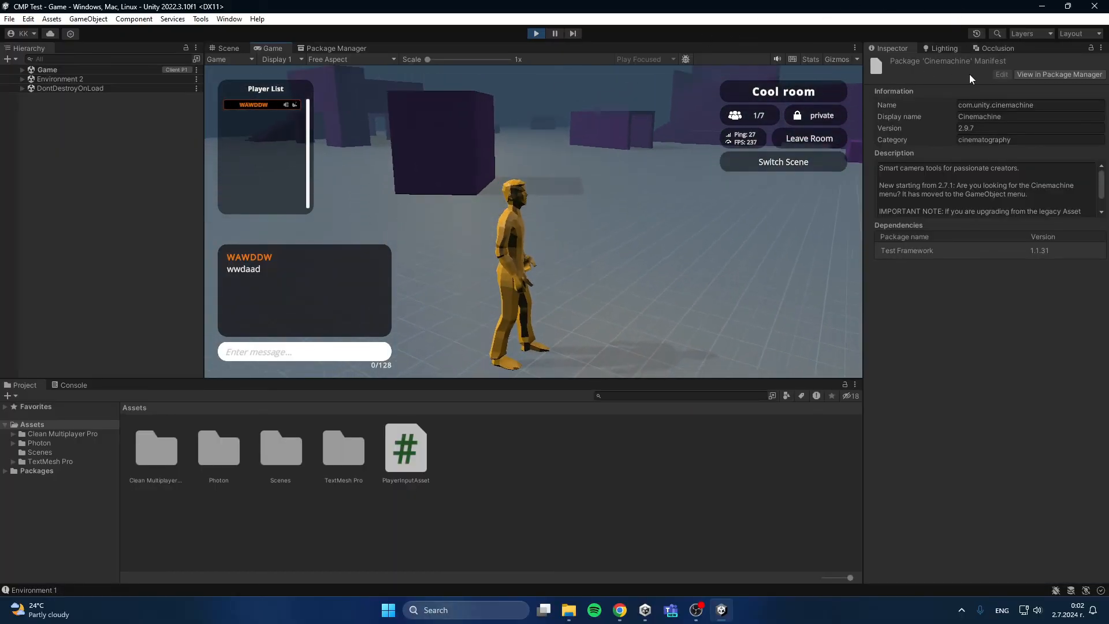
Step: Expand the loaded Environment 2 scene in the hierarchy and show the scene files in Clean Multiplayer Pro's Scenes folder
click(524, 438)
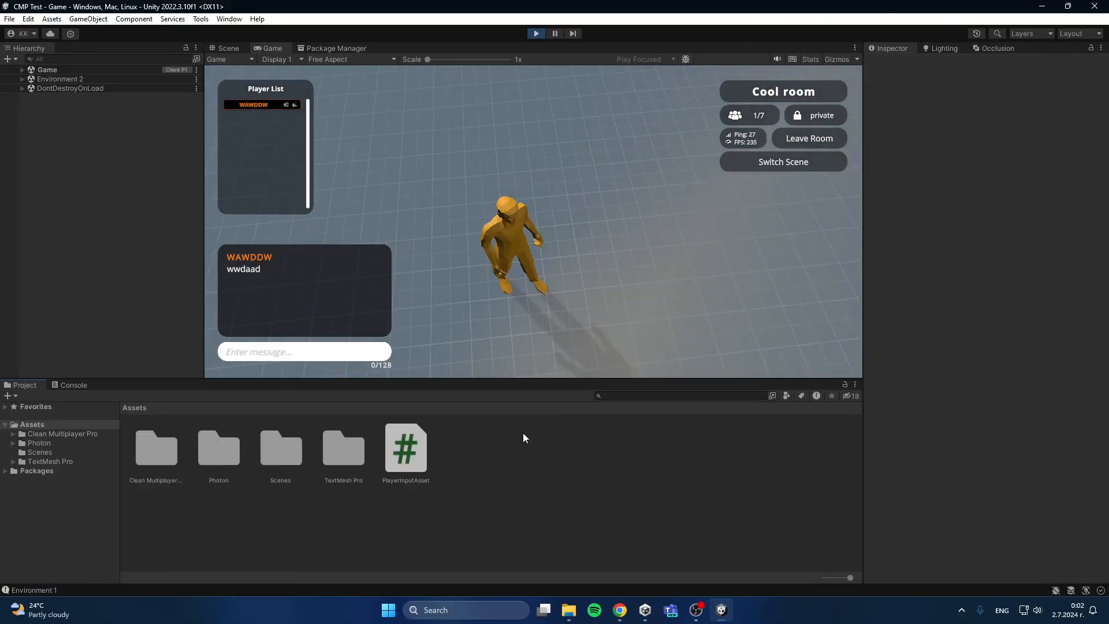
double_click(148, 451)
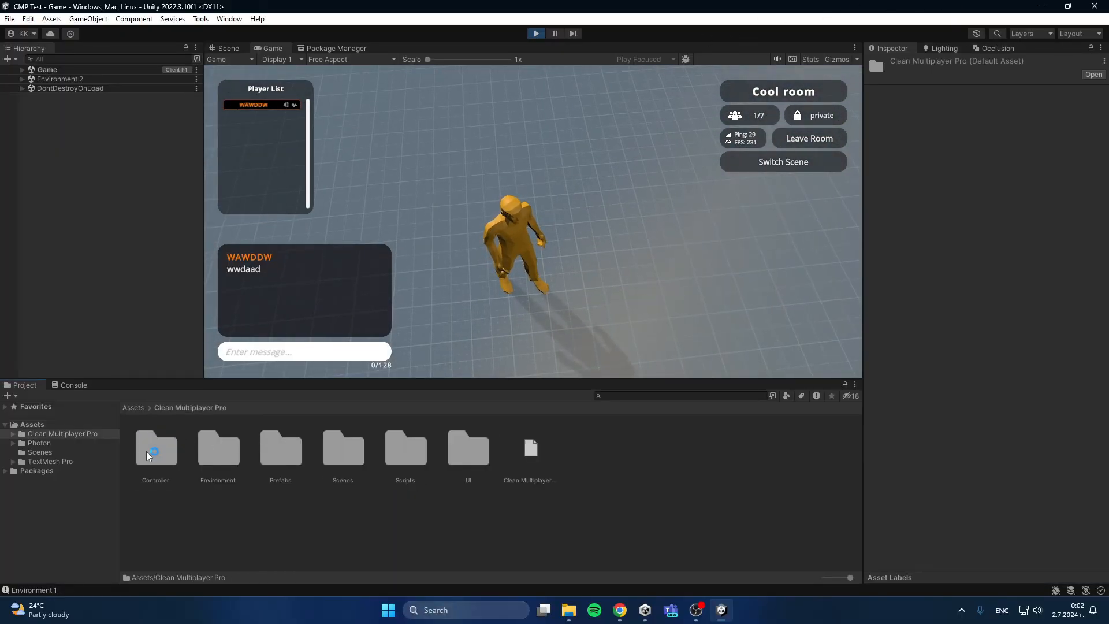
click(22, 79)
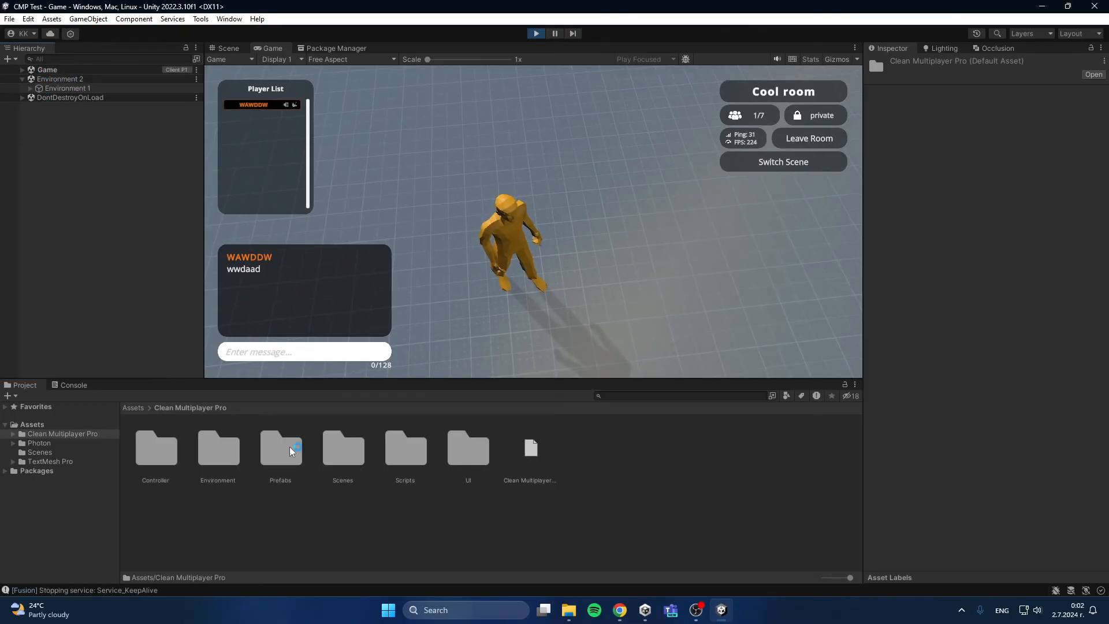
double_click(344, 450)
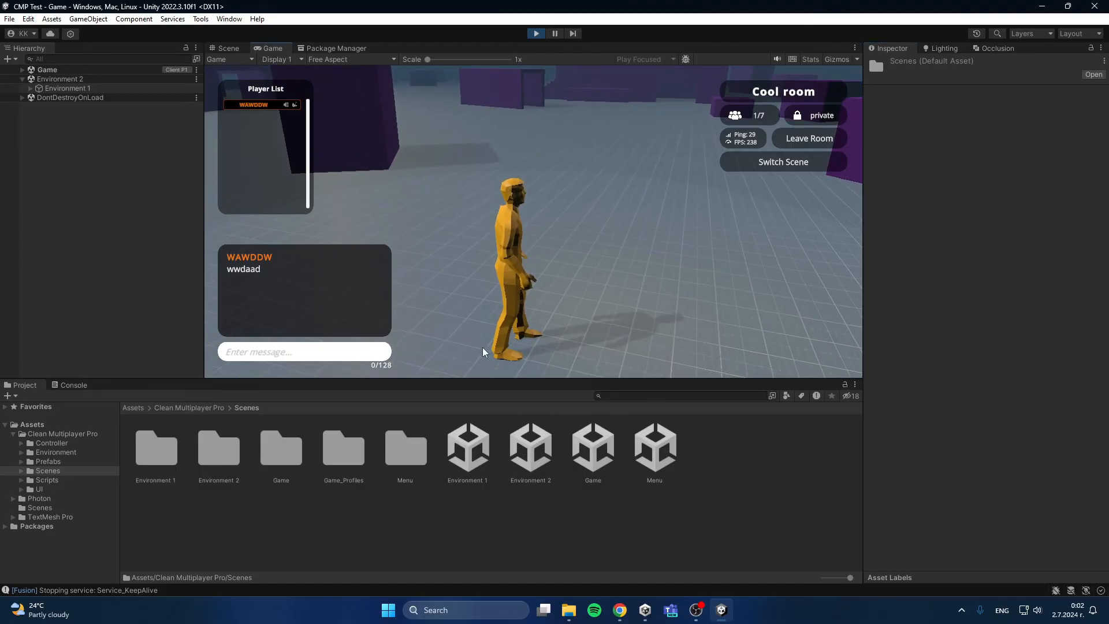
Step: Walk the character around the purple environment in several directions, with the Game view maximized
key(w)
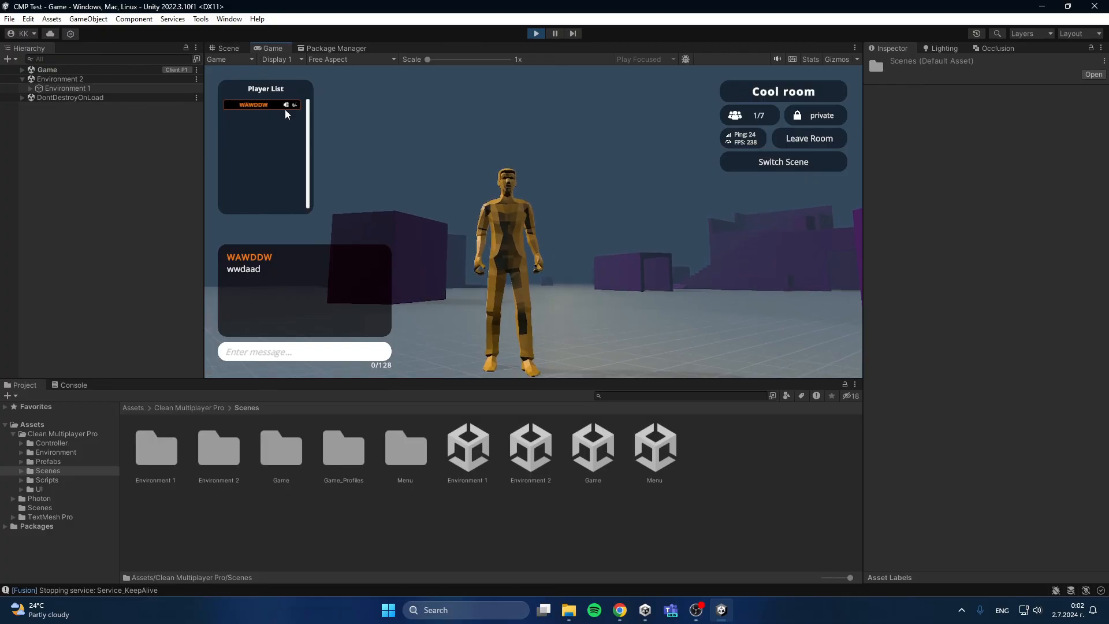
key(w)
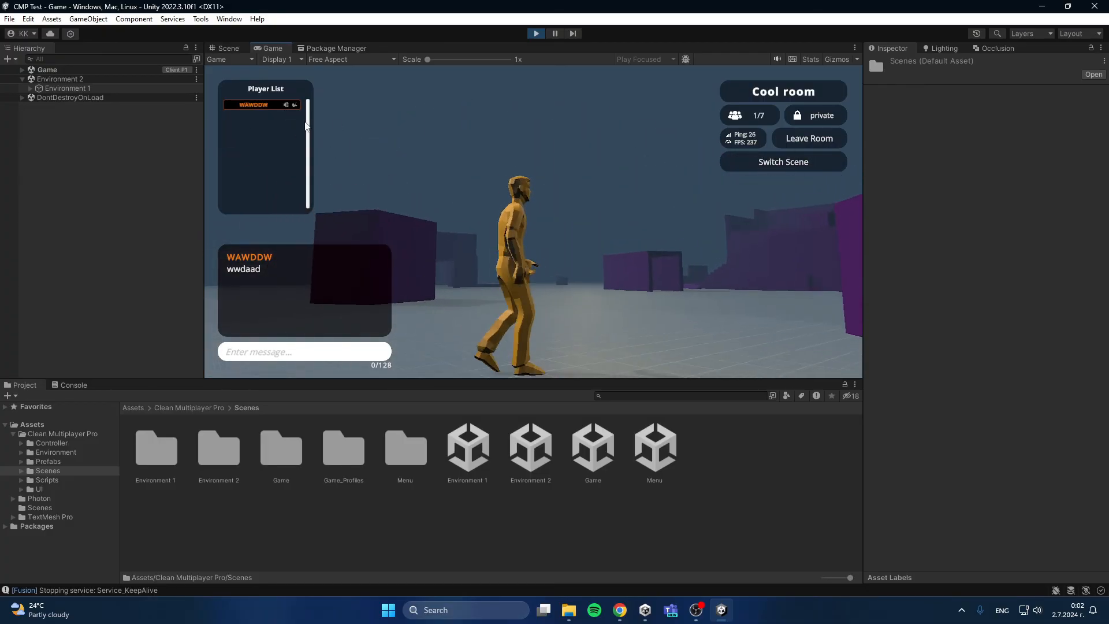
double_click(284, 49)
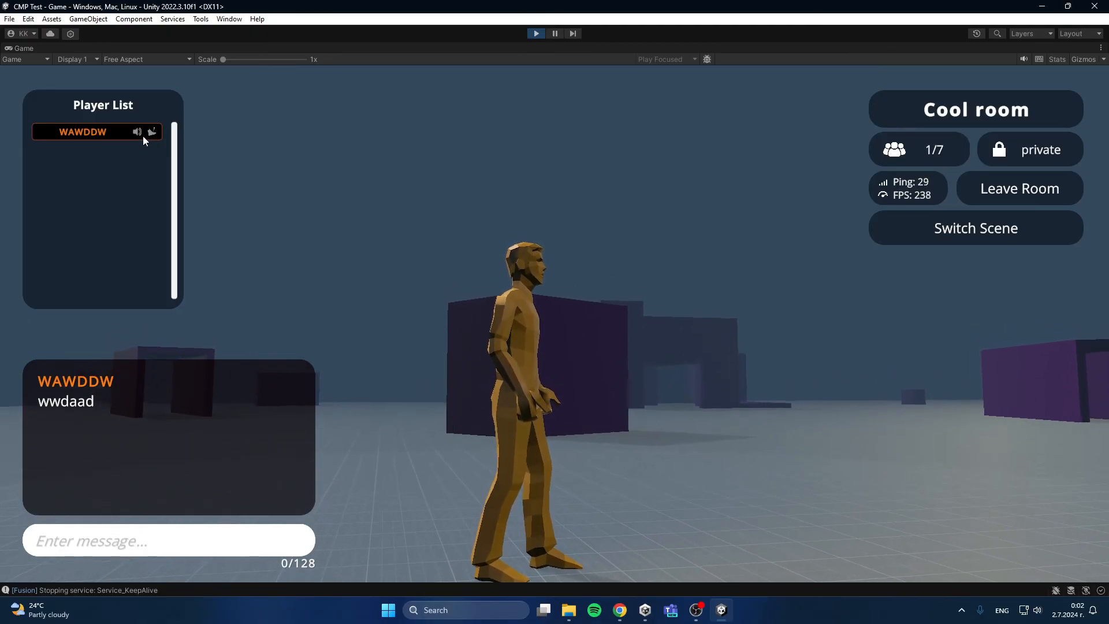
key(w)
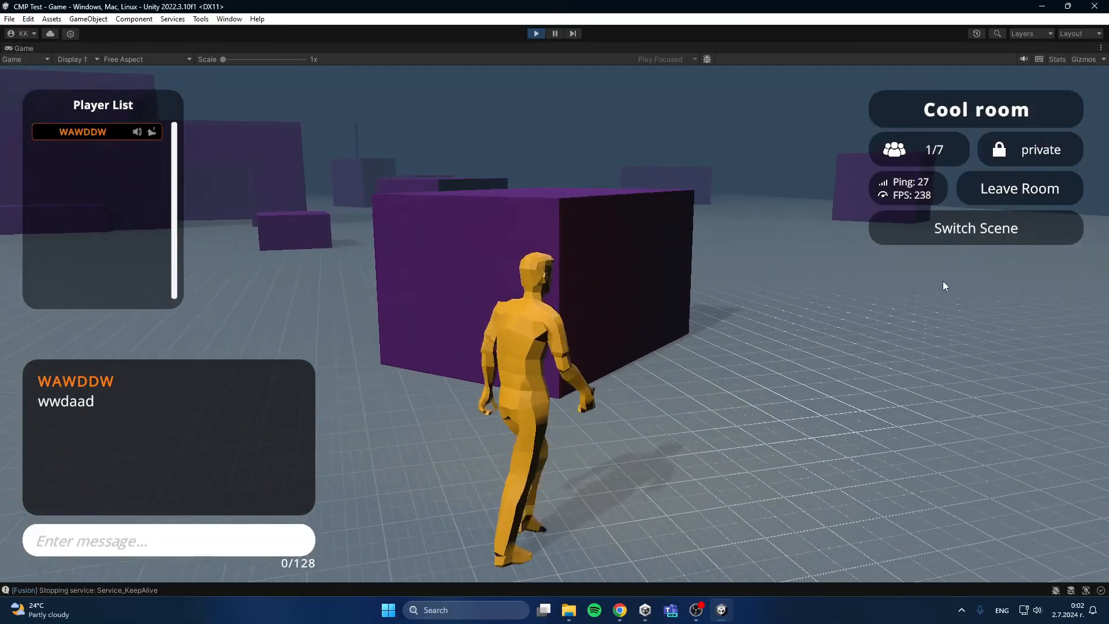
key(d)
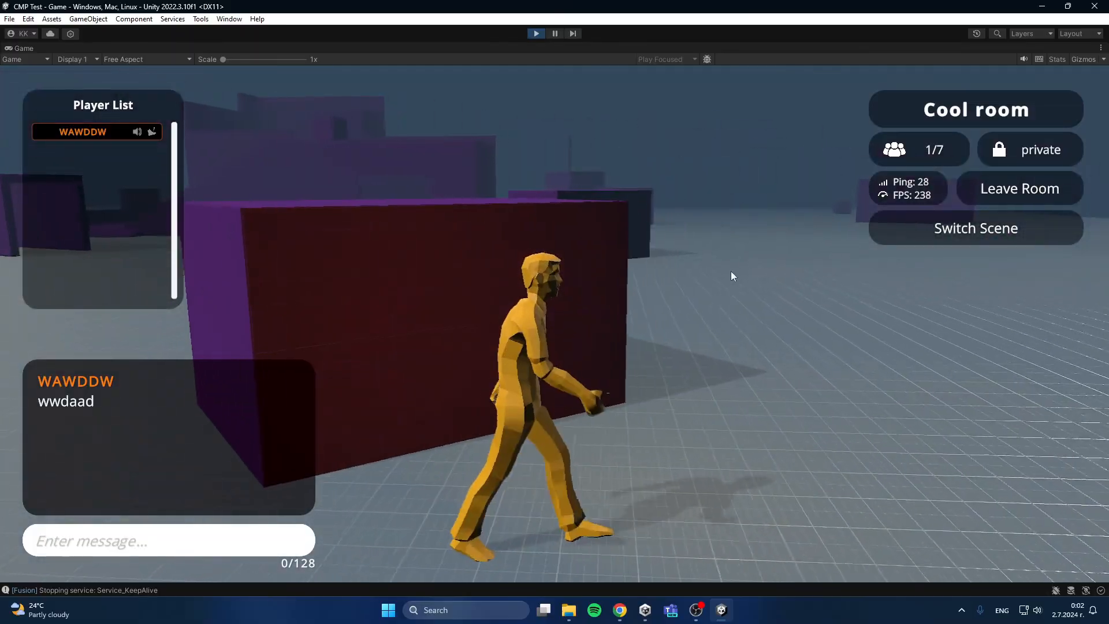
key(s)
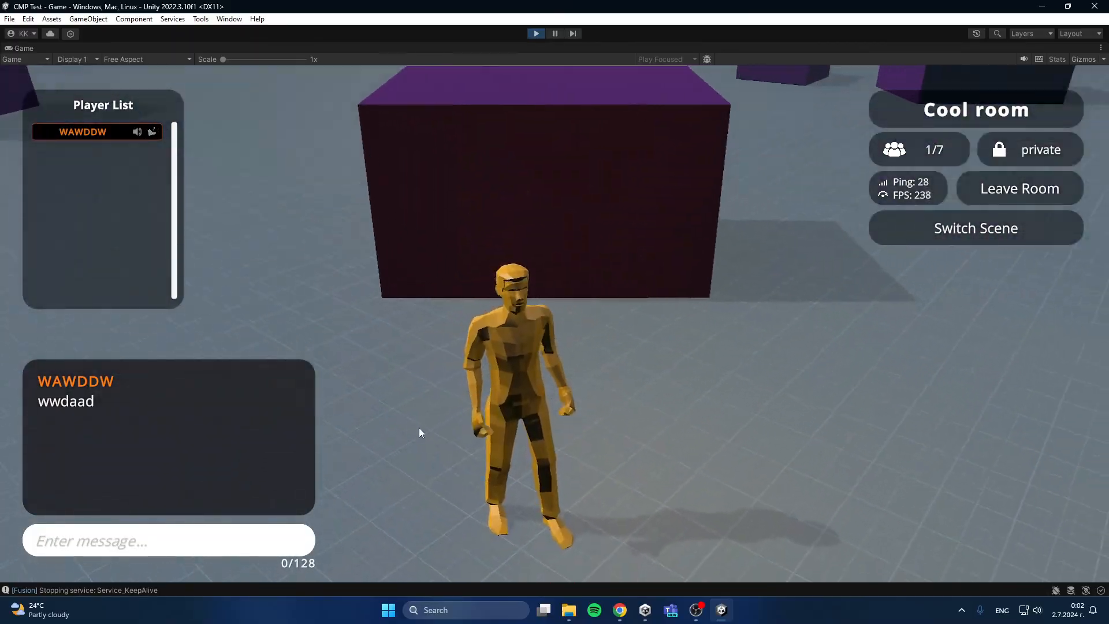
Step: Walk the character forward, leave the multiplayer room, and exit the game from the main menu to stop Play mode
key(w)
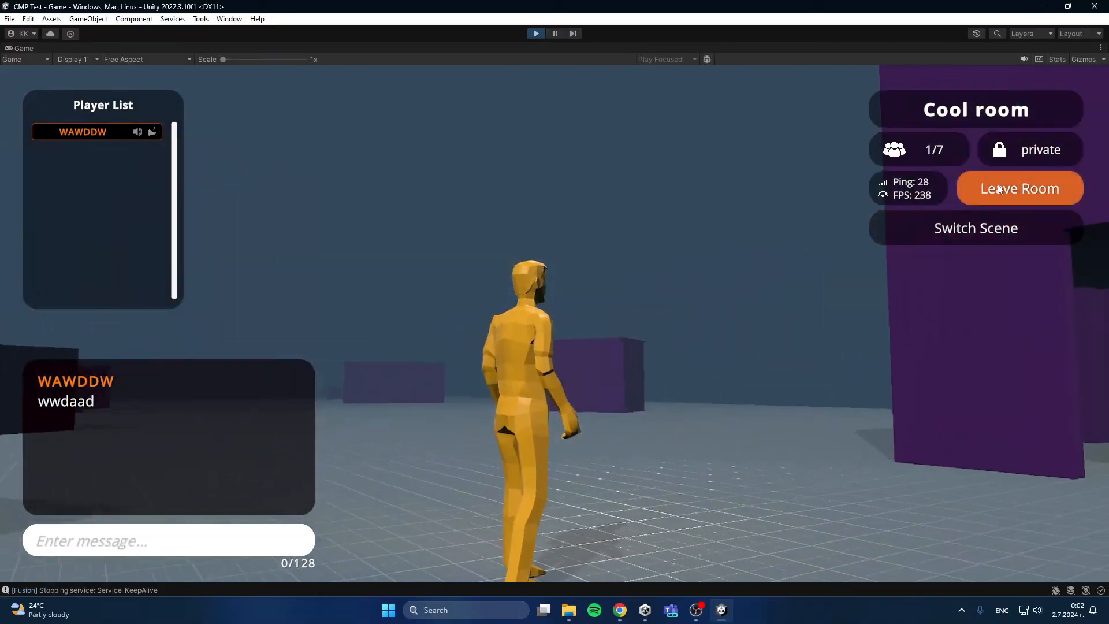
click(999, 190)
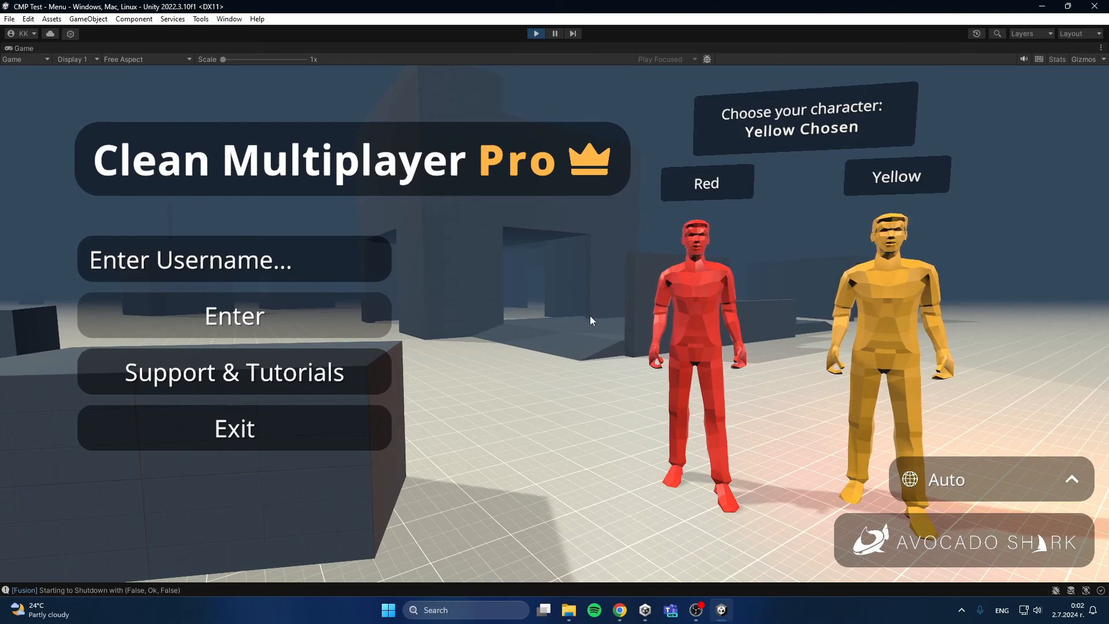
click(275, 428)
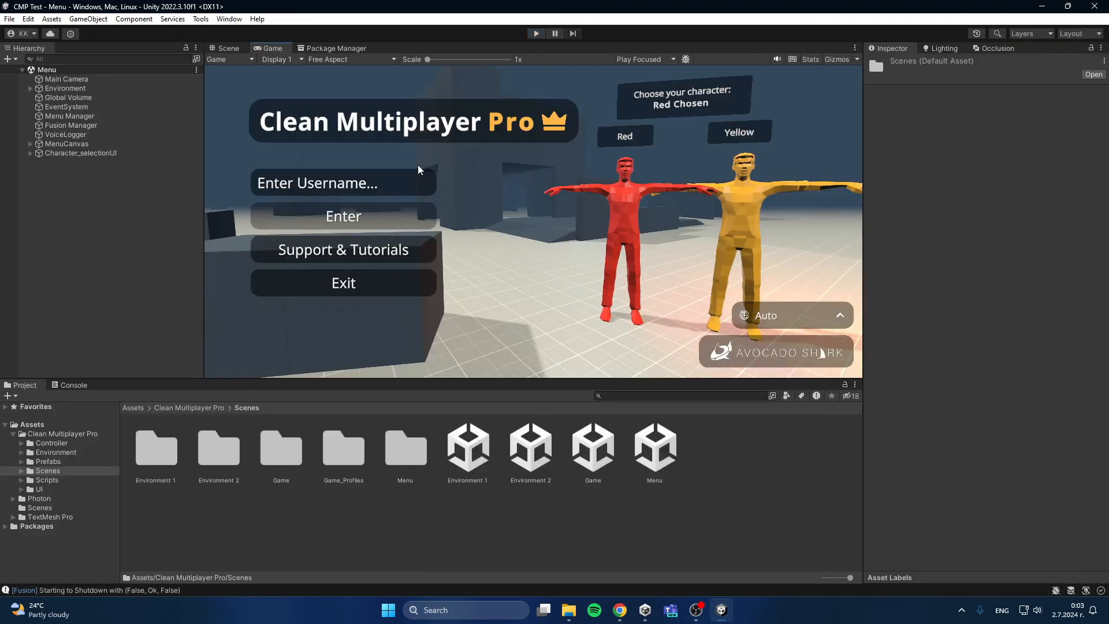
Step: Show the contents of the Clean Multiplayer Pro folder in the project's Assets
click(127, 408)
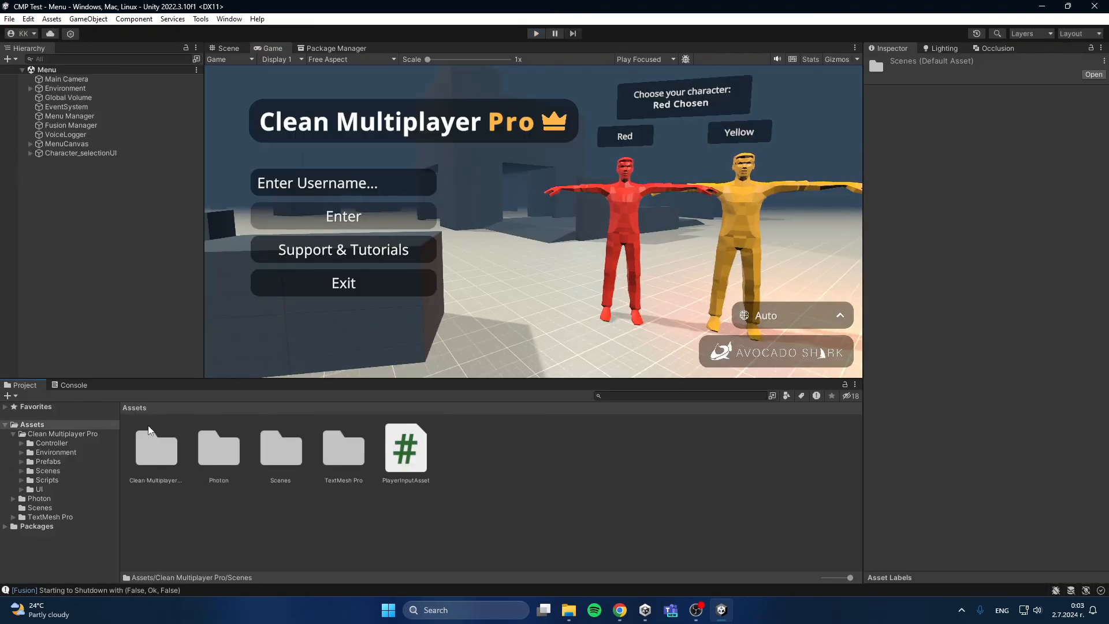
click(151, 462)
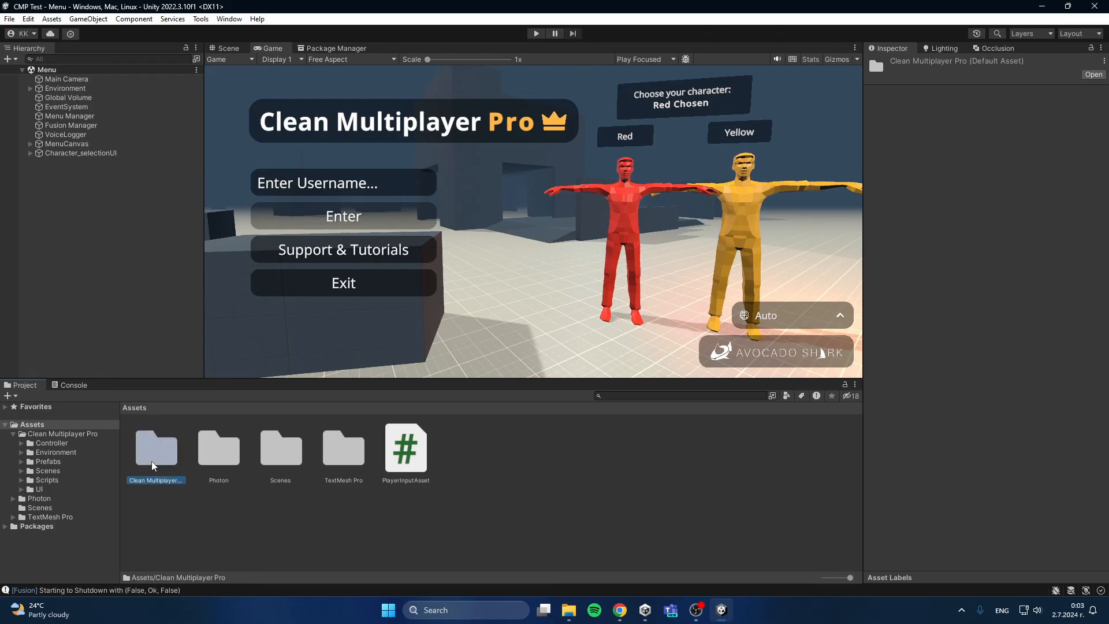
double_click(154, 462)
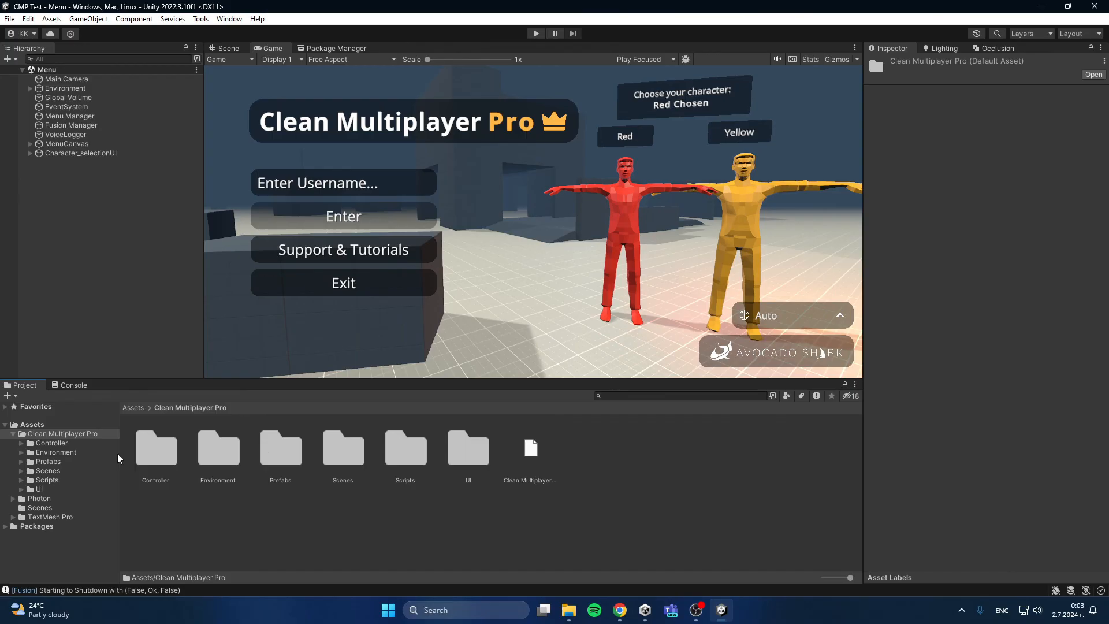
click(534, 451)
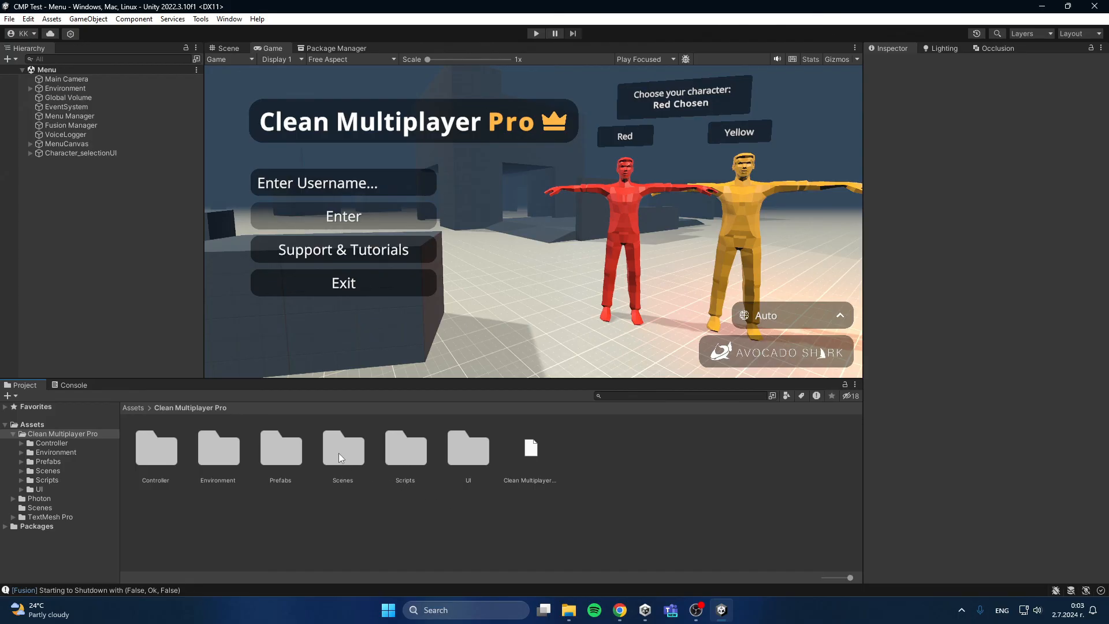
Step: Examine the Fusion Connection script settings of the Fusion Manager object in the Menu scene, and clear the selection
click(68, 125)
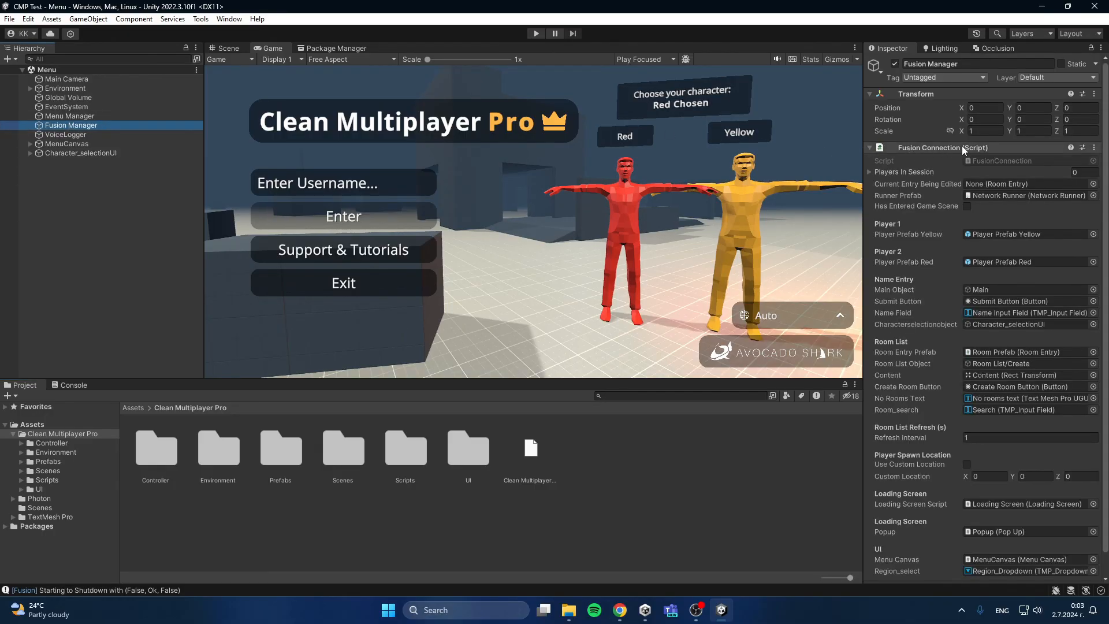
scroll(921, 204, down, 1)
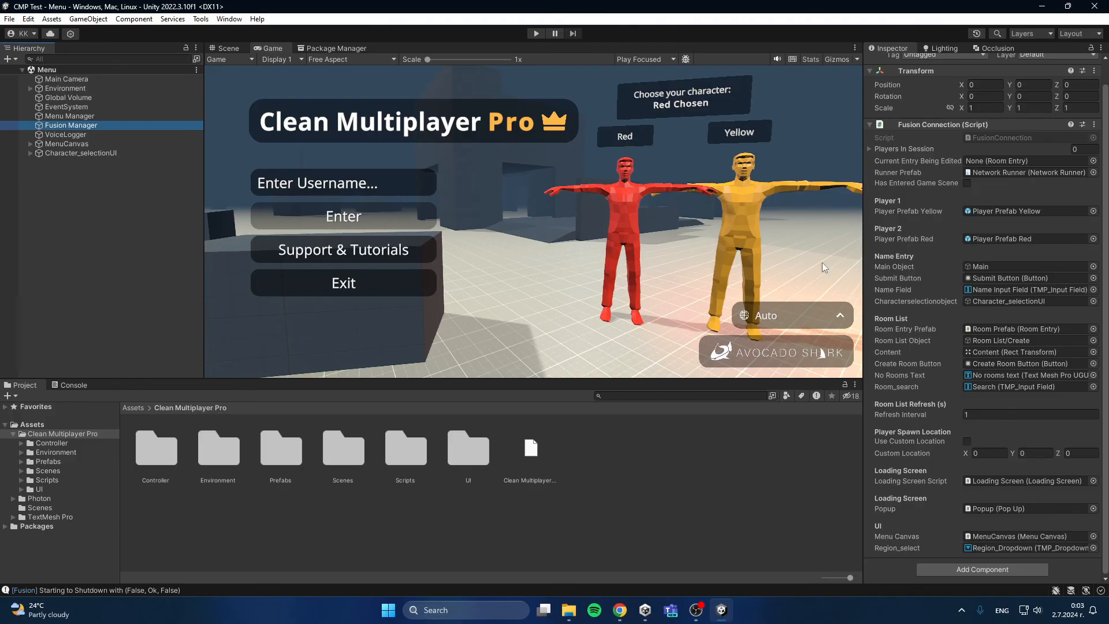
scroll(960, 206, up, 1)
scroll(960, 208, down, 1)
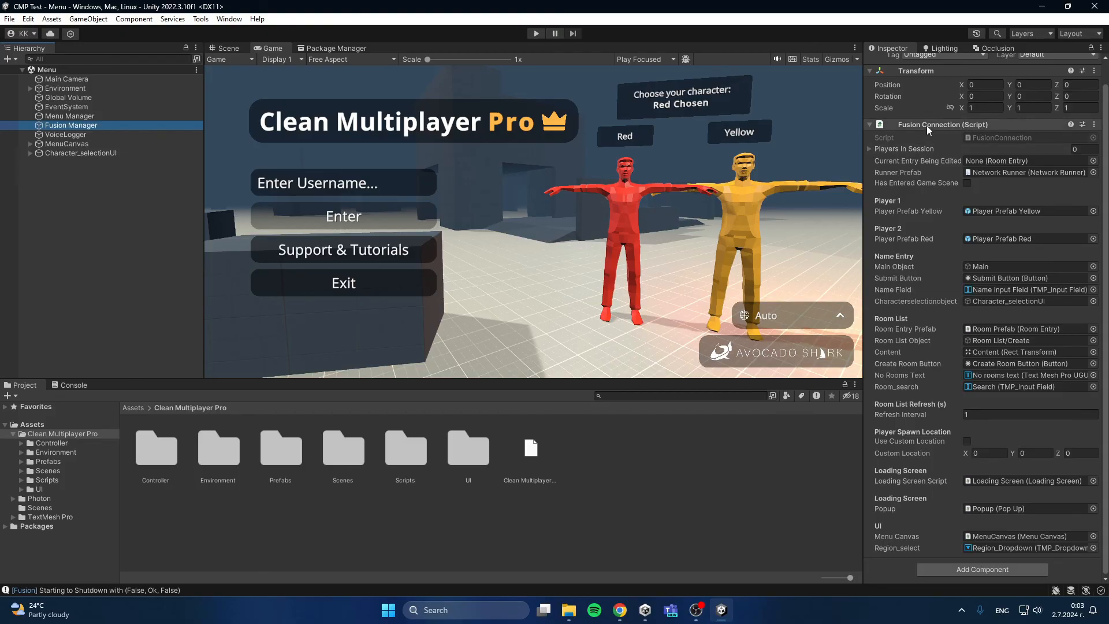
click(816, 145)
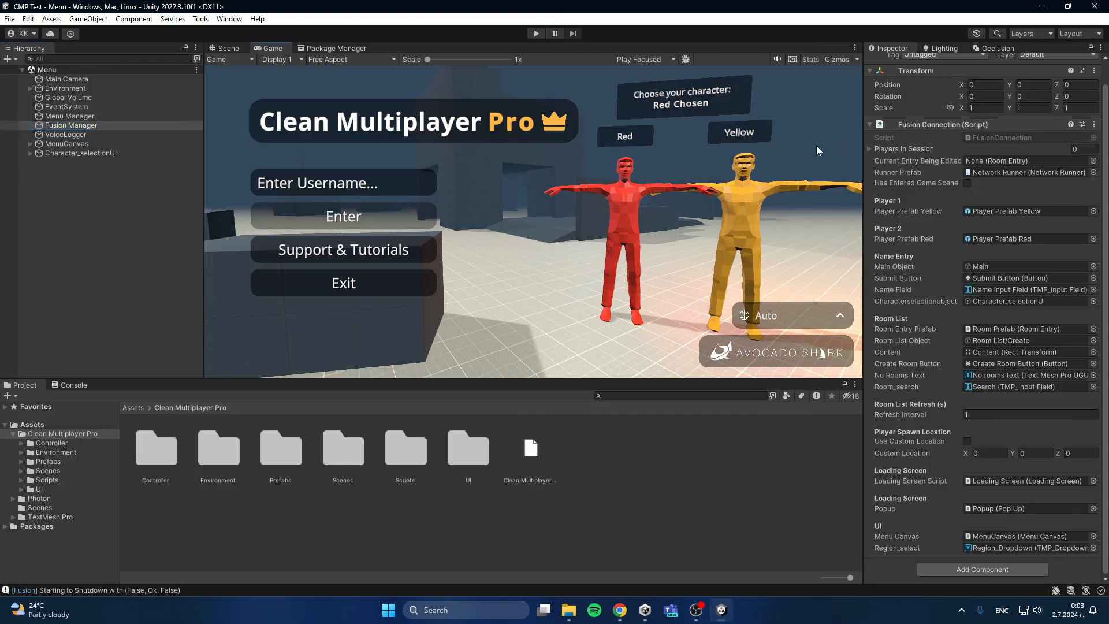
click(134, 253)
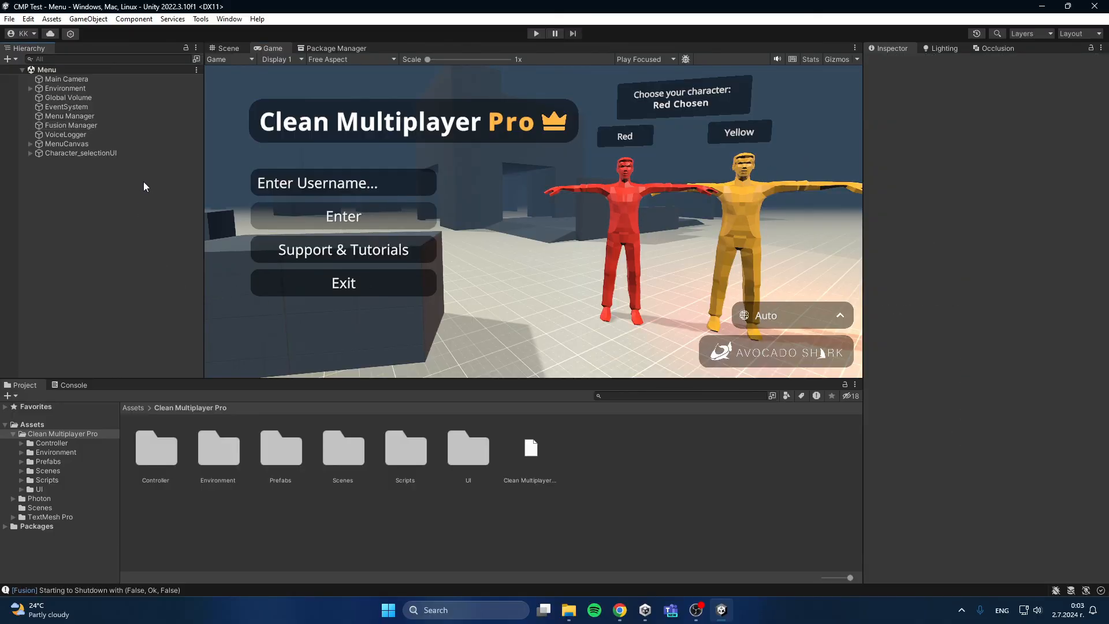